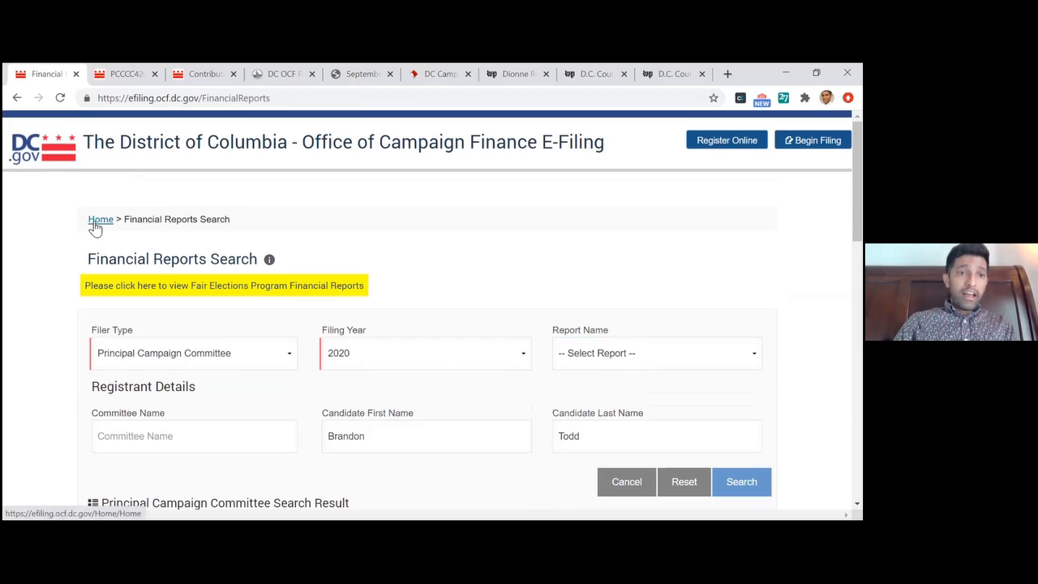
# Open the Office of Campaign Finance main site at ocf.dc.gov
pyautogui.click(96, 220)
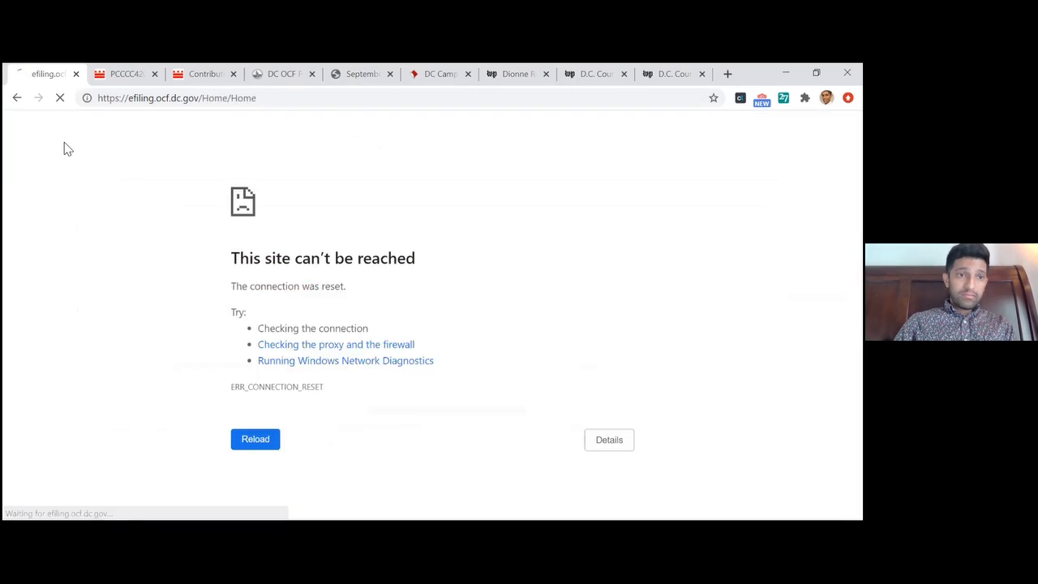
pyautogui.click(16, 98)
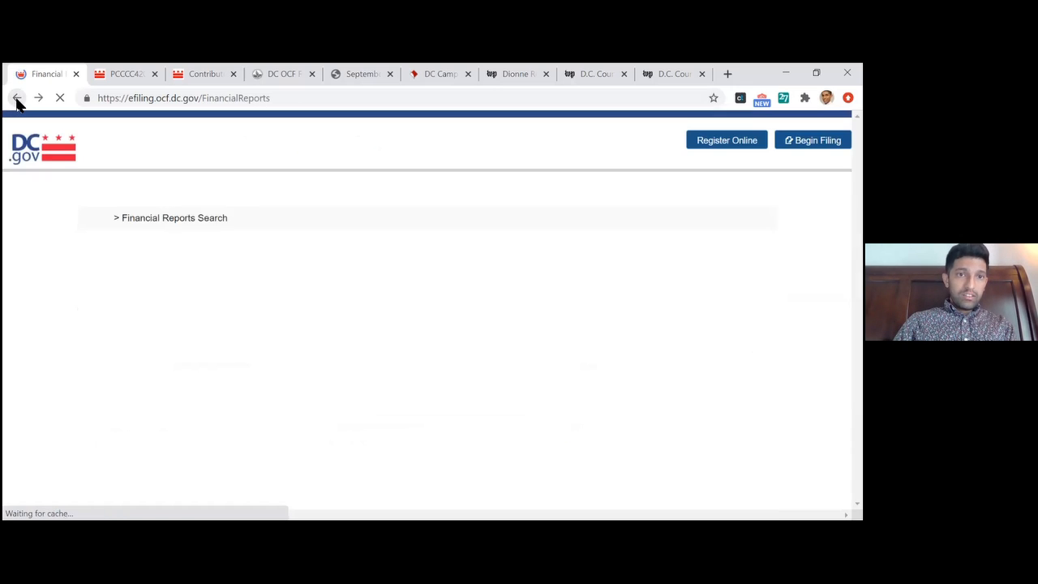
pyautogui.click(16, 98)
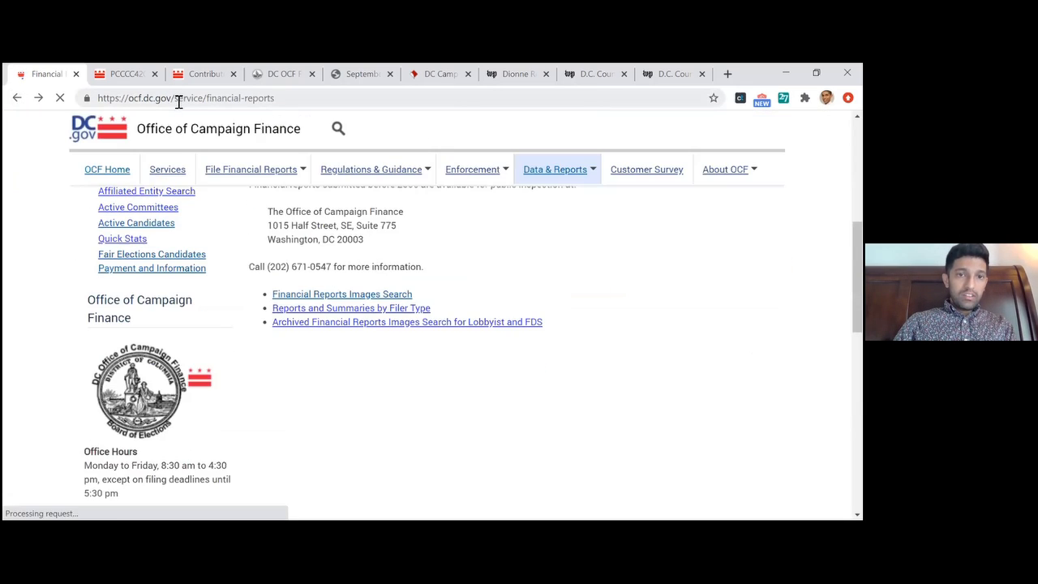
pyautogui.moveTo(175, 98); pyautogui.dragTo(516, 143)
pyautogui.press('BackSpace')
pyautogui.press('Return')
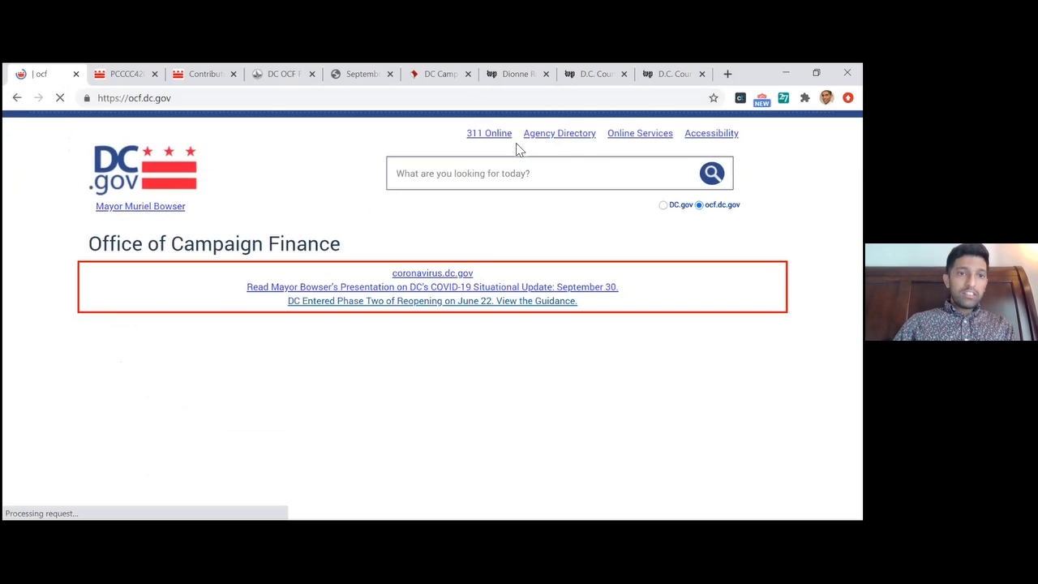
# Go to the Financial Reports page under Data & Reports and open the Financial Reports Images Search
pyautogui.scroll(-1, 335, 200)
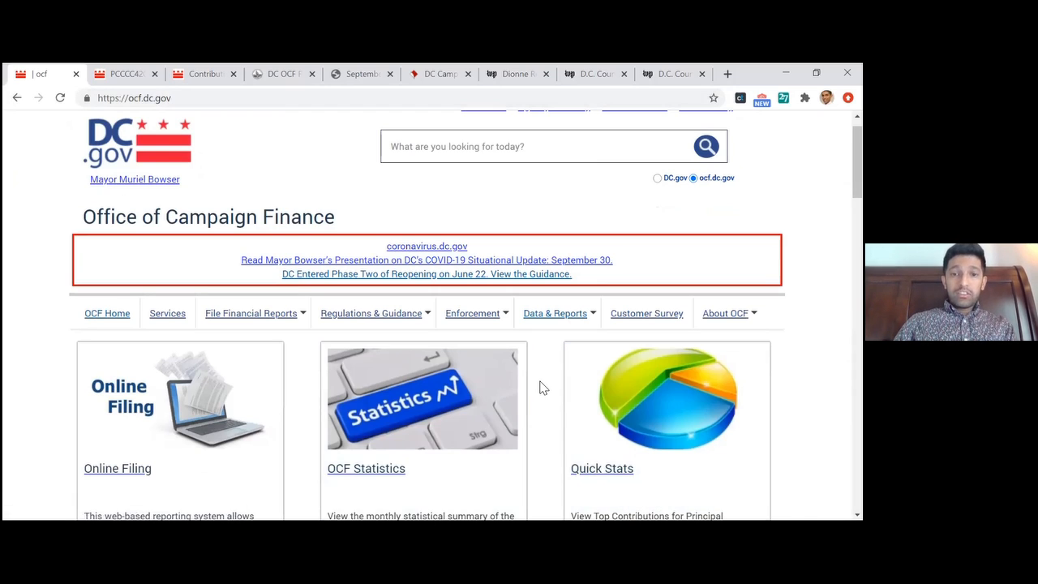
pyautogui.scroll(-1, 542, 388)
pyautogui.moveTo(535, 294)
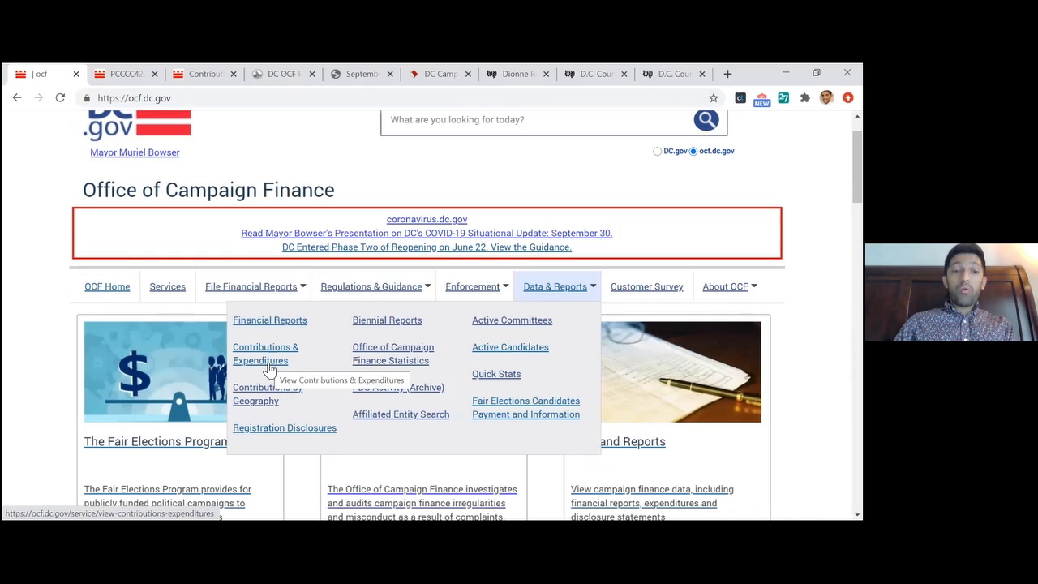
pyautogui.click(275, 324)
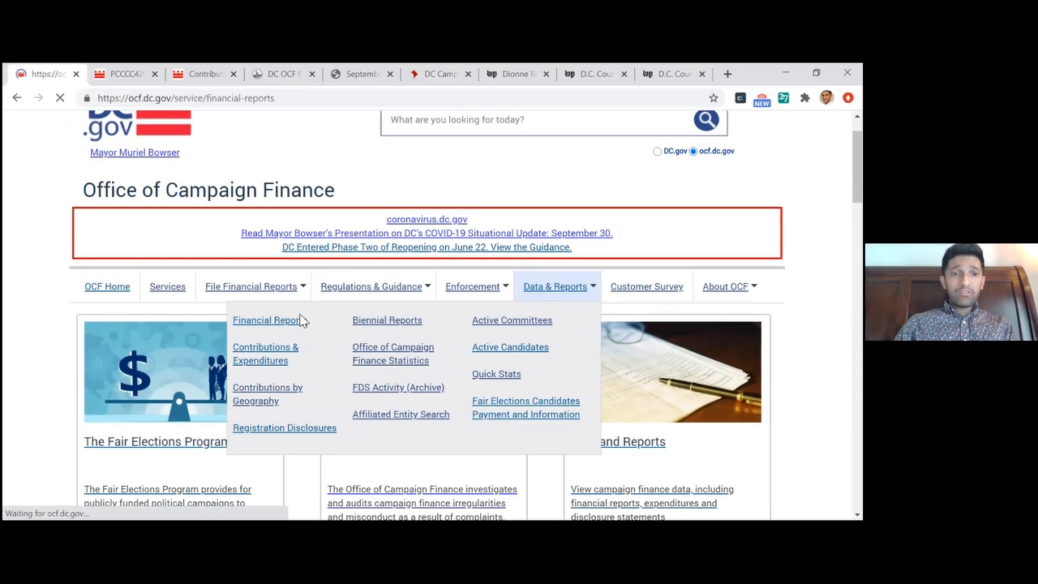
pyautogui.scroll(-6, 649, 390)
pyautogui.click(331, 313)
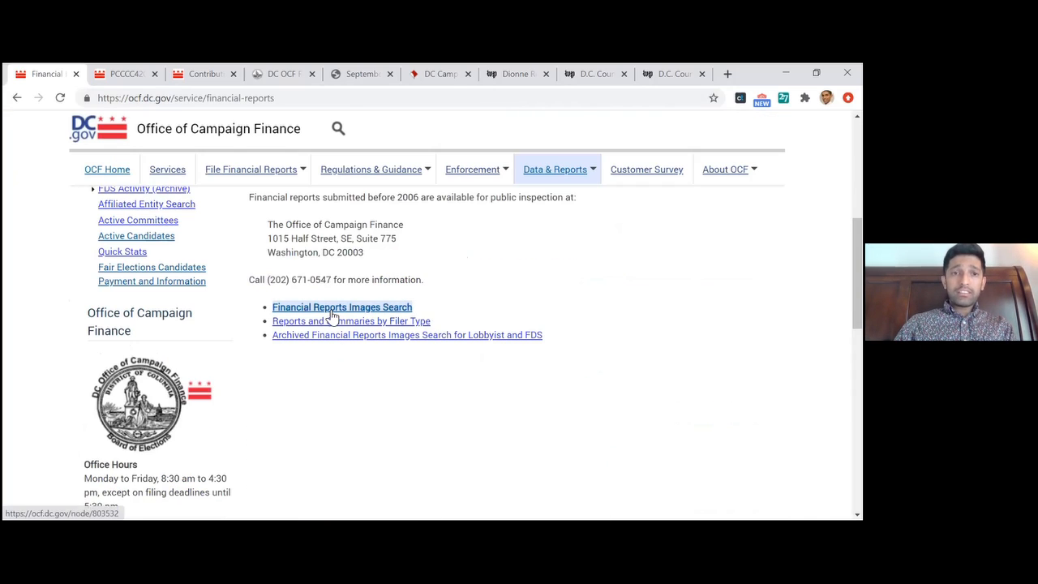
pyautogui.moveTo(857, 211)
pyautogui.mouseDown()
pyautogui.moveTo(856, 258)
pyautogui.moveTo(857, 212)
pyautogui.mouseUp()
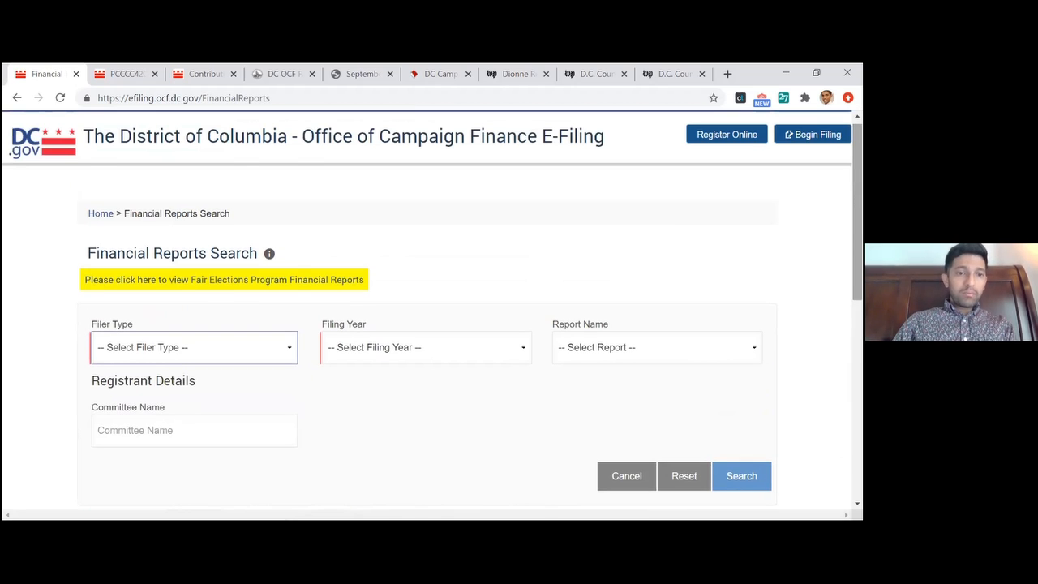
# Set the filer type to Principal Campaign Committee for the financial reports search
pyautogui.click(177, 363)
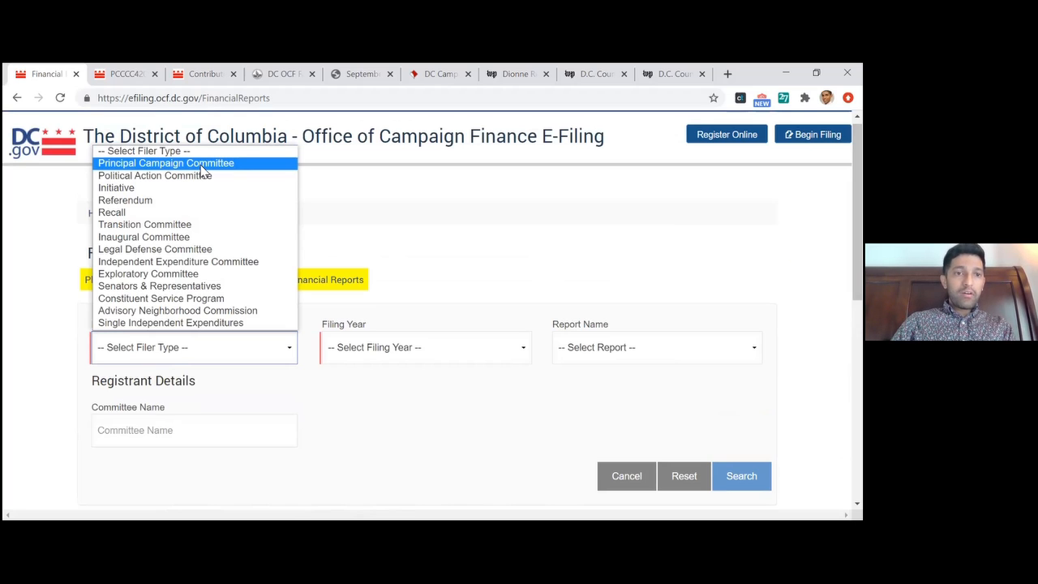
pyautogui.click(359, 441)
pyautogui.click(202, 334)
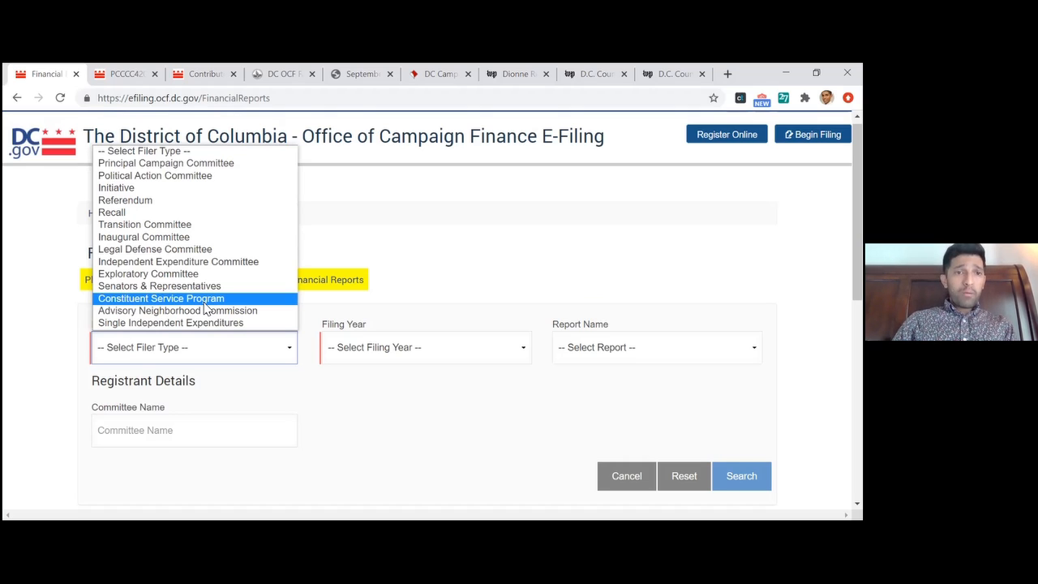
pyautogui.click(149, 164)
pyautogui.click(386, 222)
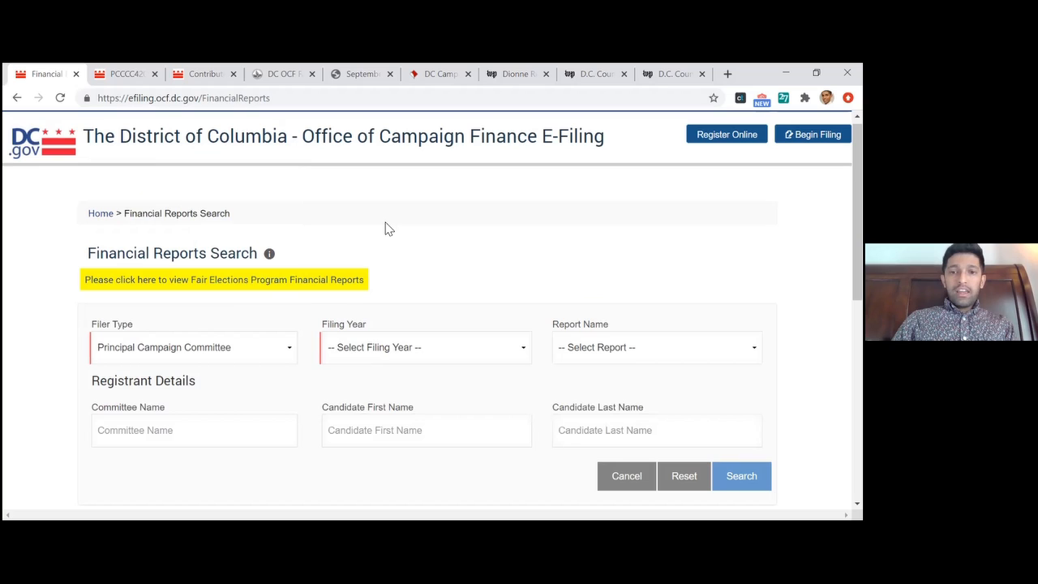
# Set the filing year to 2020
pyautogui.click(442, 357)
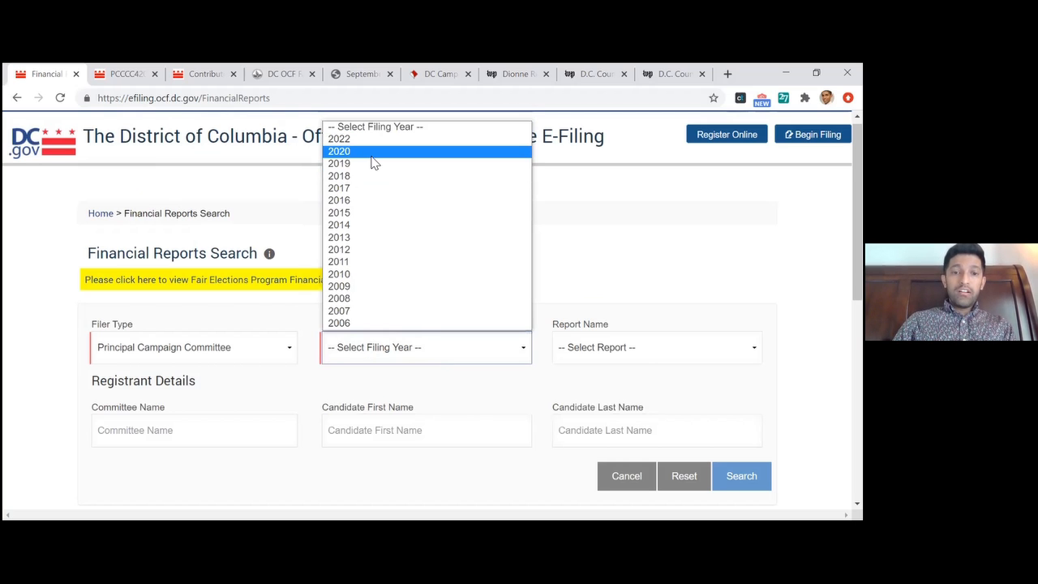
pyautogui.click(374, 163)
pyautogui.rightClick(409, 353)
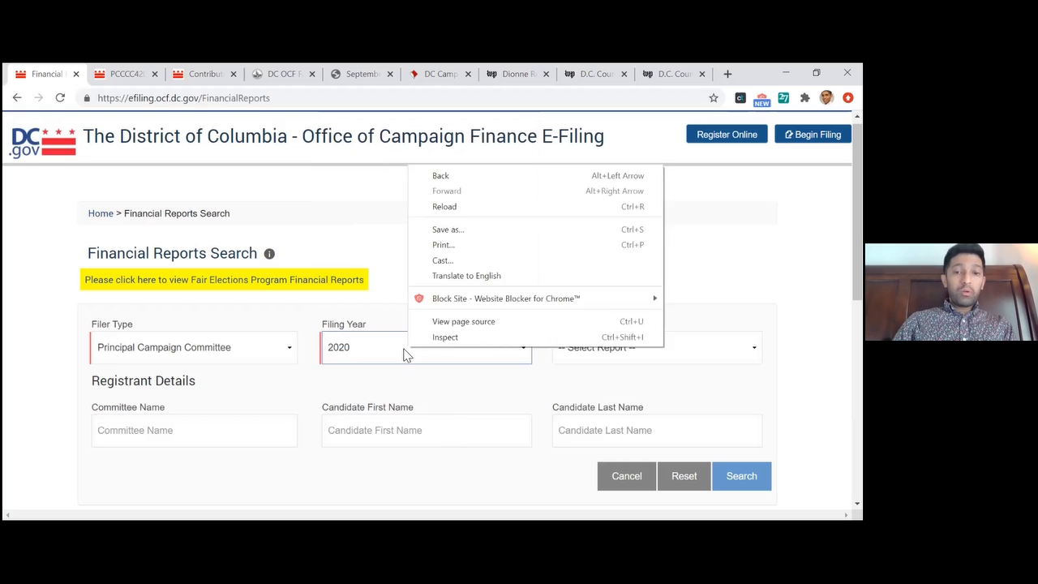
pyautogui.click(377, 347)
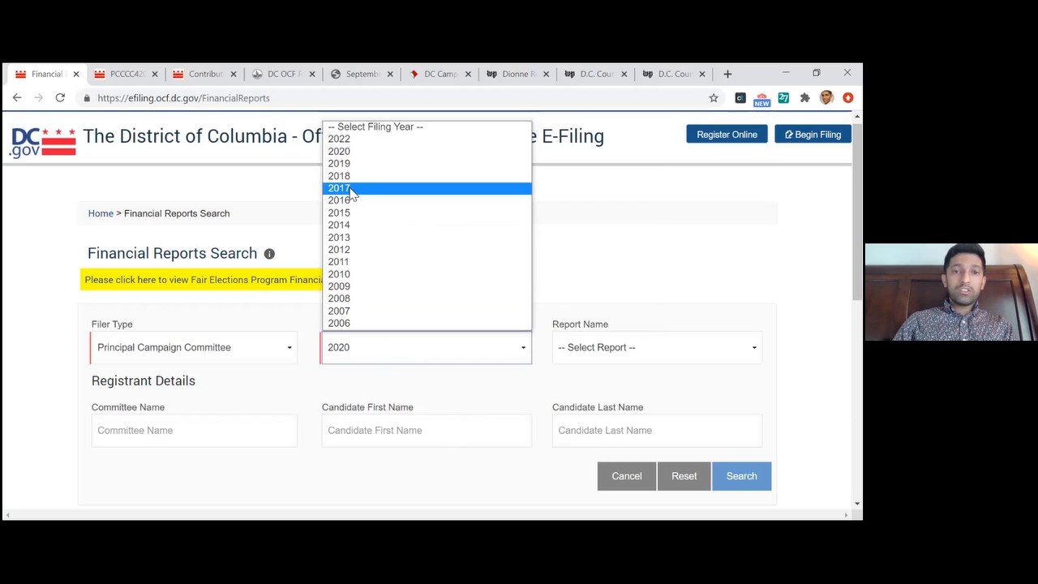
pyautogui.click(357, 152)
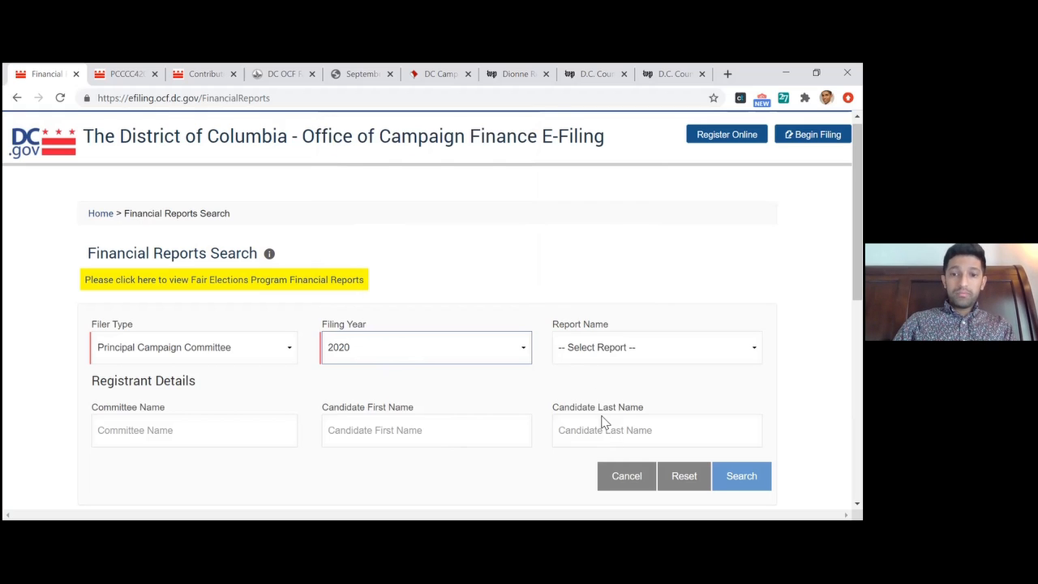
# Look through the available report name options without choosing one
pyautogui.click(584, 355)
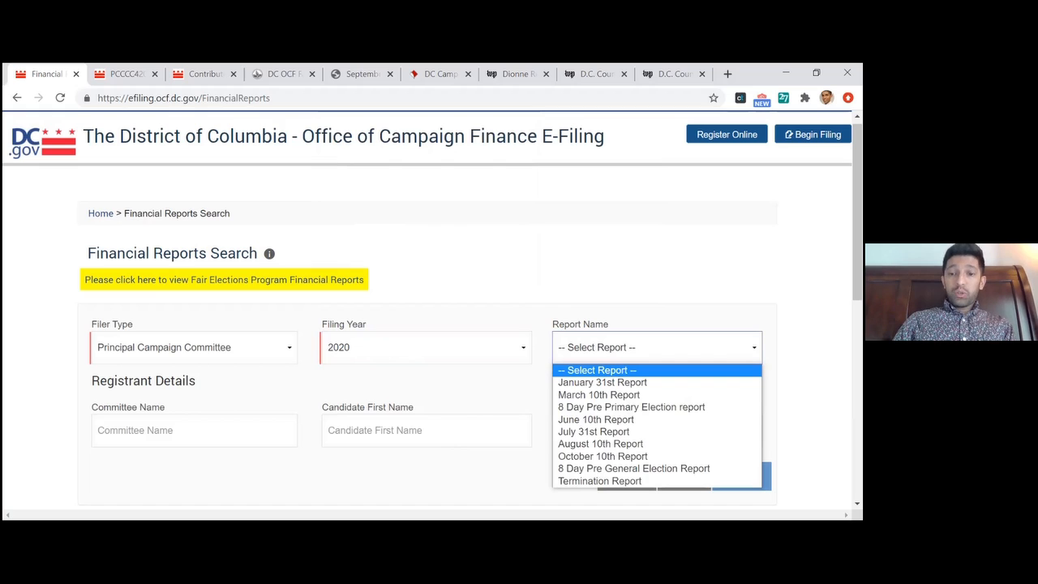
pyautogui.rightClick(608, 297)
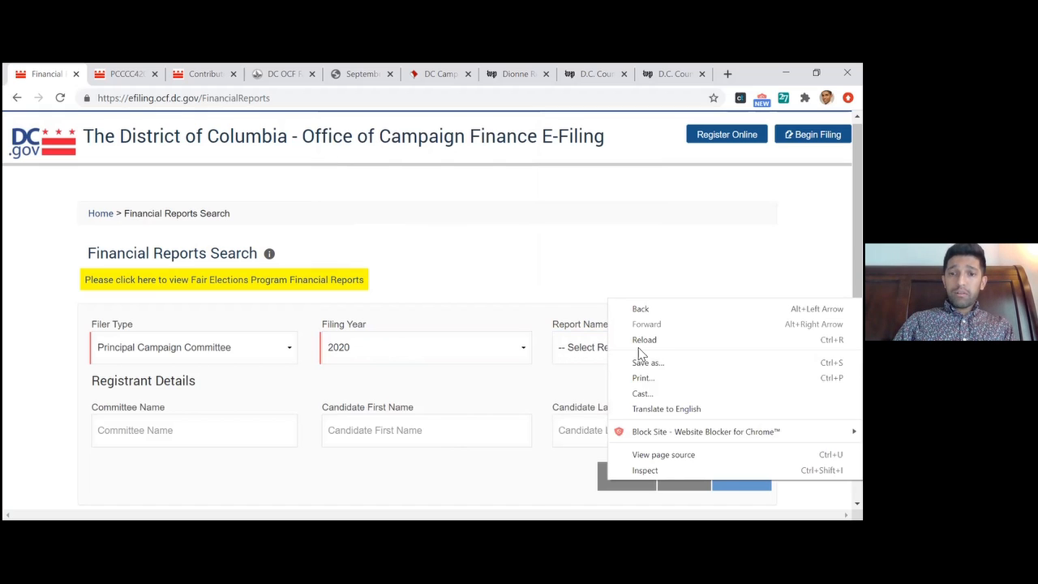
pyautogui.click(605, 346)
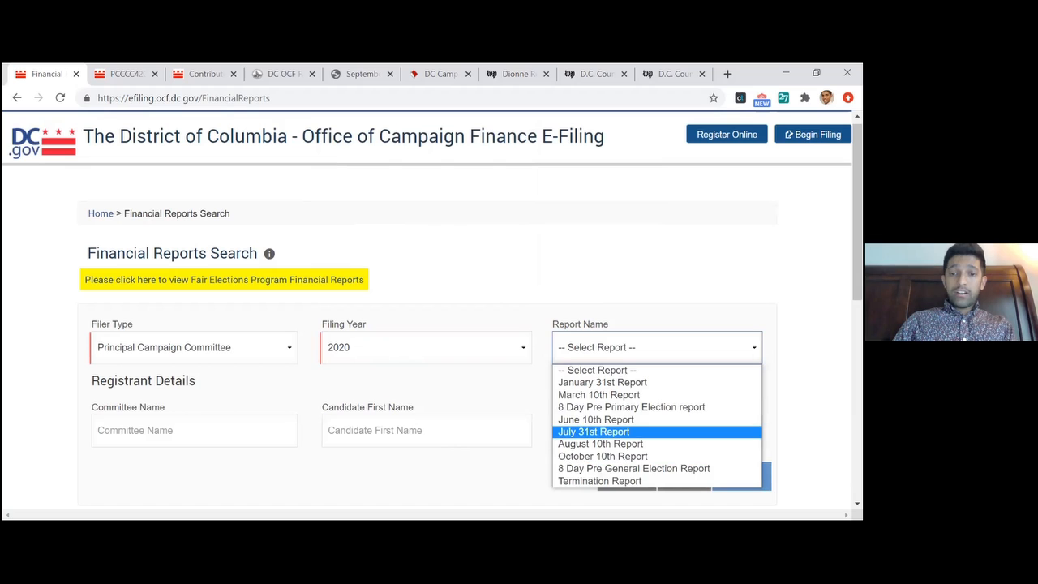
pyautogui.click(607, 313)
pyautogui.rightClick(589, 428)
pyautogui.click(586, 428)
pyautogui.write('Todd')
pyautogui.click(531, 430)
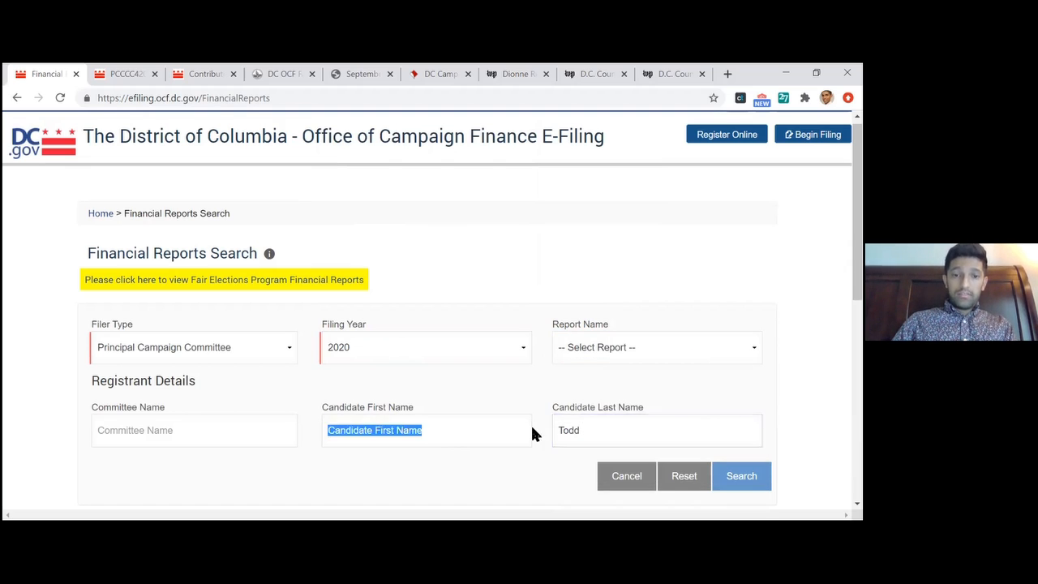
pyautogui.write('Brandon')
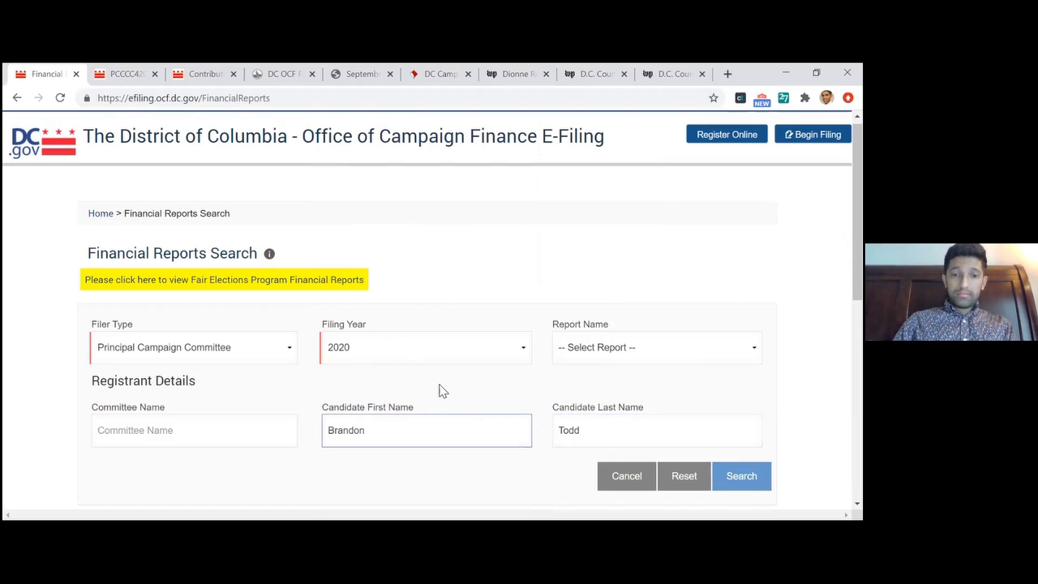
pyautogui.press('Return')
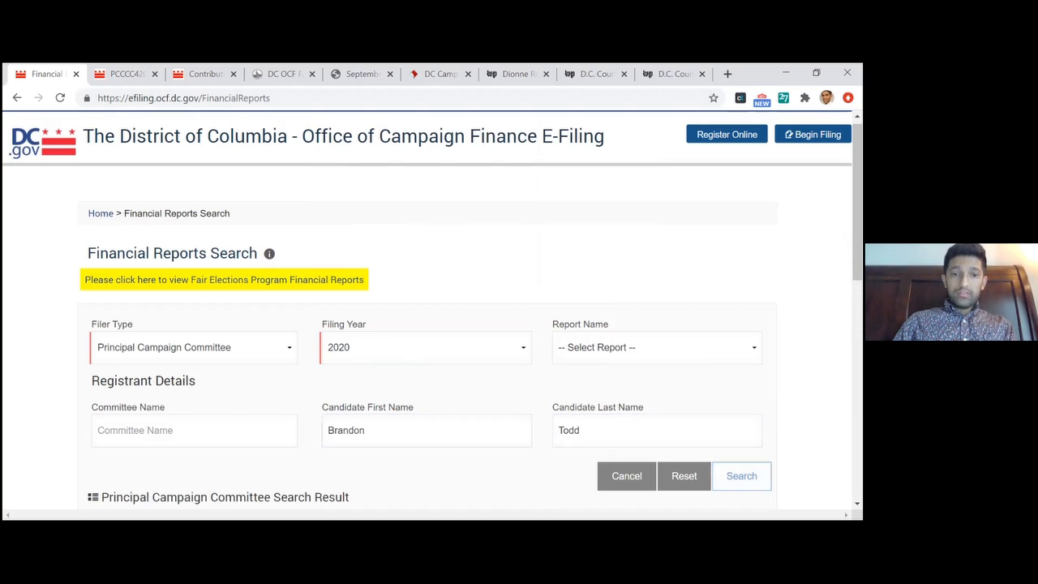
# Review the committee search results and sort them by submitted date, newest first
pyautogui.scroll(-3, 403, 381)
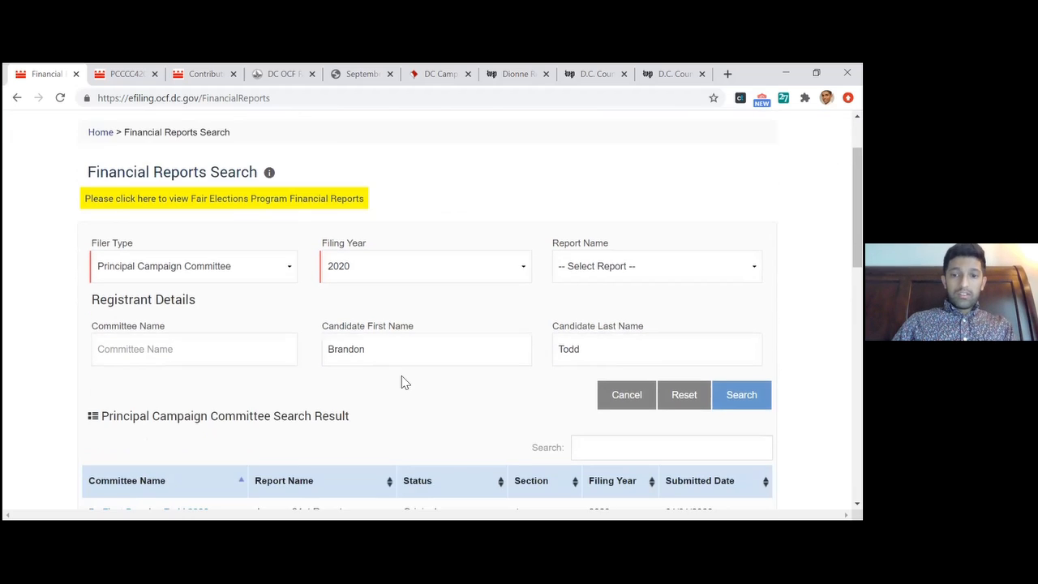
pyautogui.scroll(-2, 404, 381)
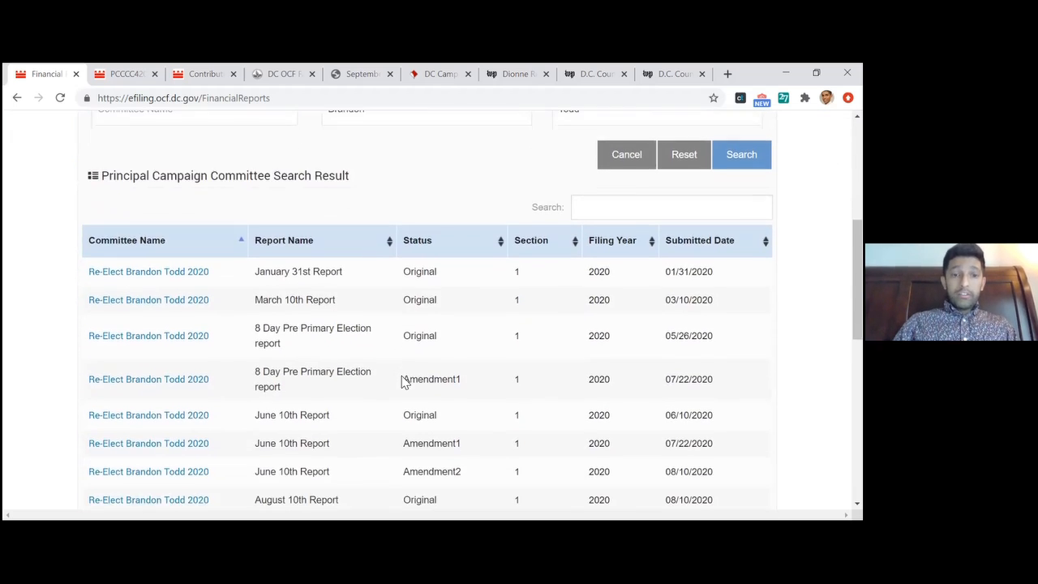
pyautogui.scroll(1, 404, 381)
pyautogui.scroll(1, 403, 381)
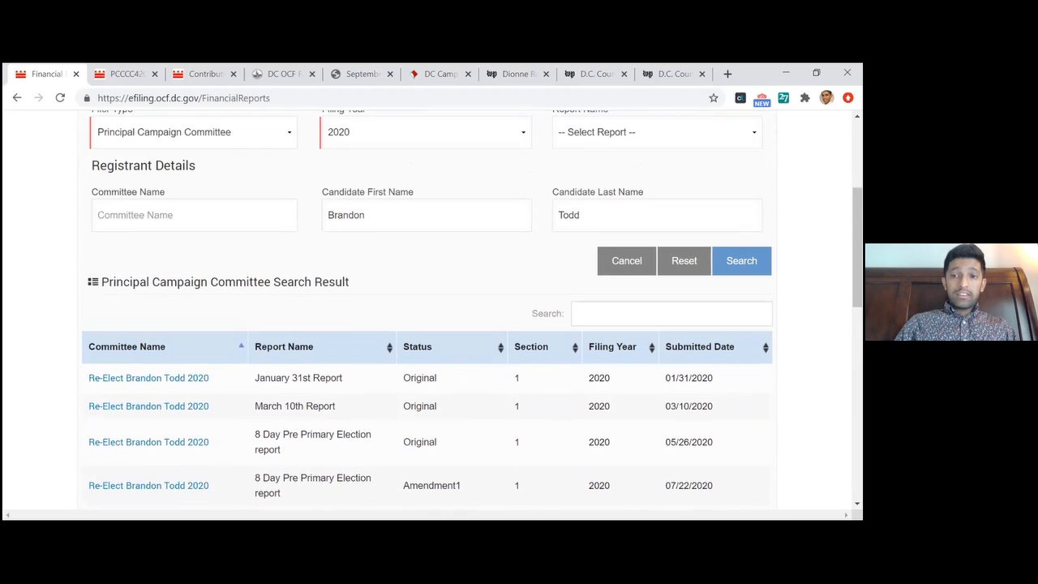
pyautogui.click(764, 347)
pyautogui.click(764, 347)
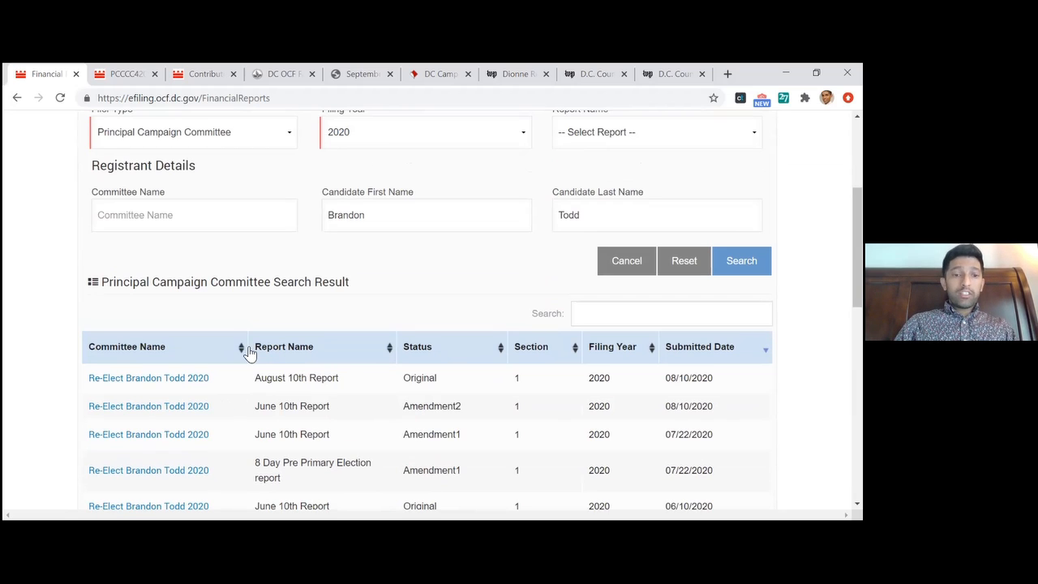
# Switch to the 2020 August 10th Report PDF and check the committee details and covering period on its summary page
pyautogui.click(135, 71)
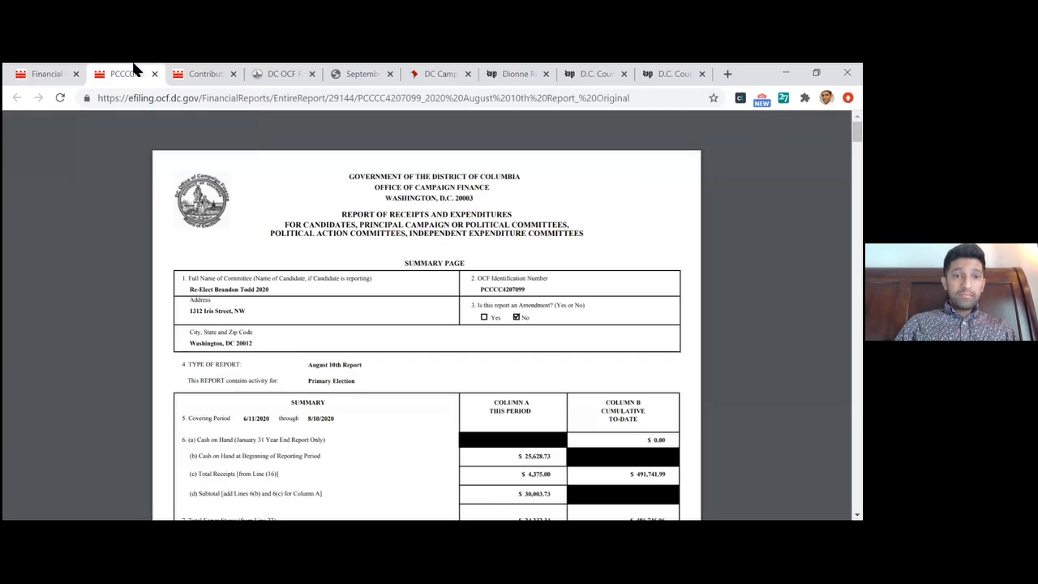
pyautogui.scroll(-5, 302, 299)
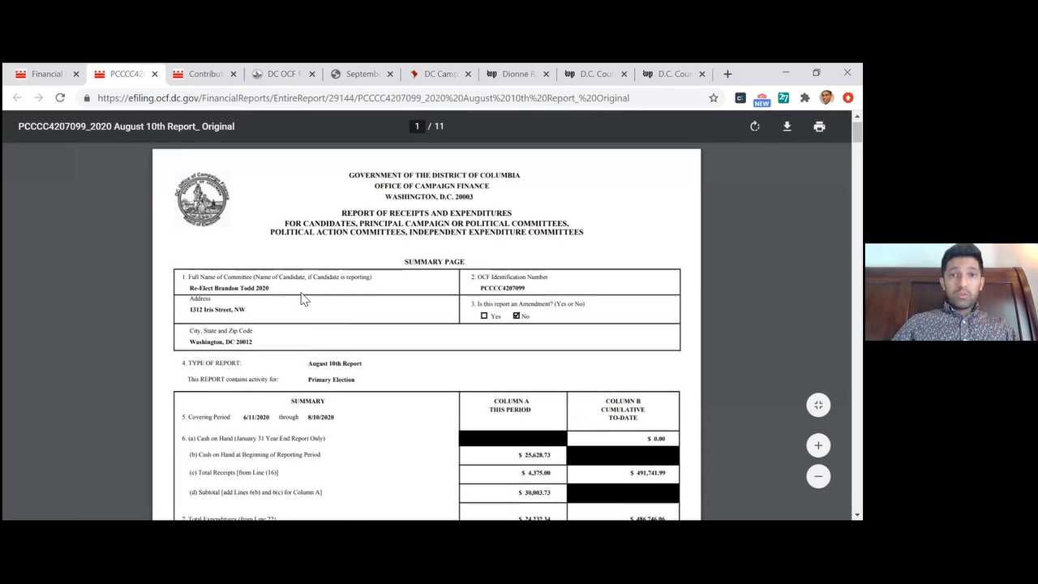
pyautogui.scroll(4, 302, 299)
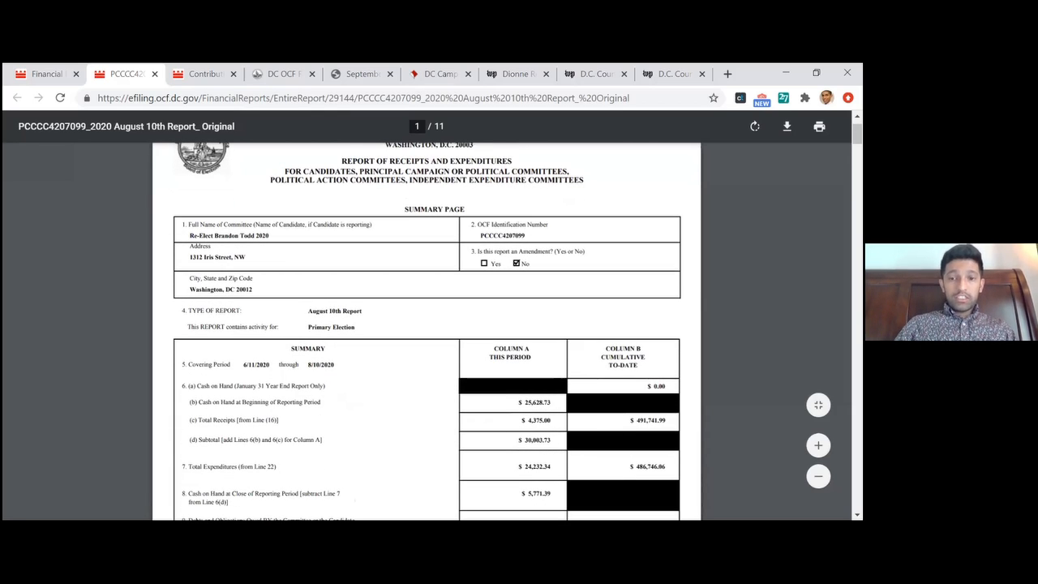
pyautogui.scroll(-1, 426, 331)
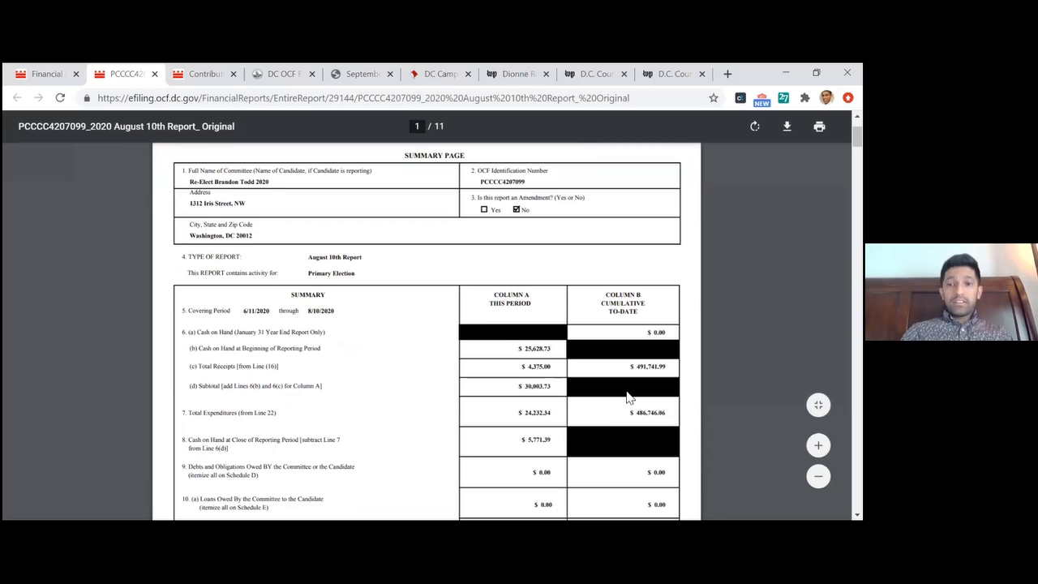
pyautogui.rightClick(325, 304)
pyautogui.click(254, 310)
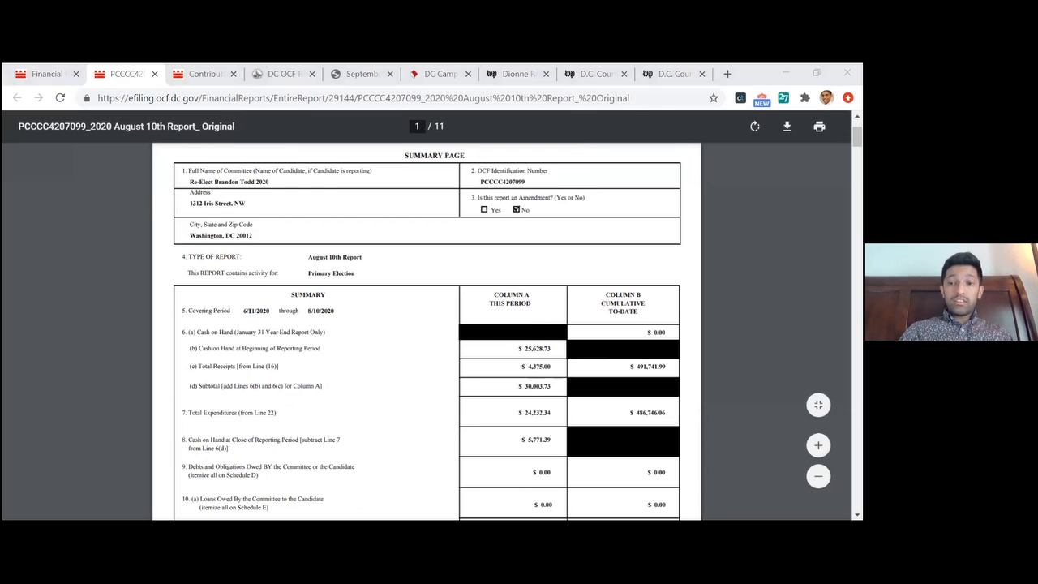
pyautogui.click(264, 322)
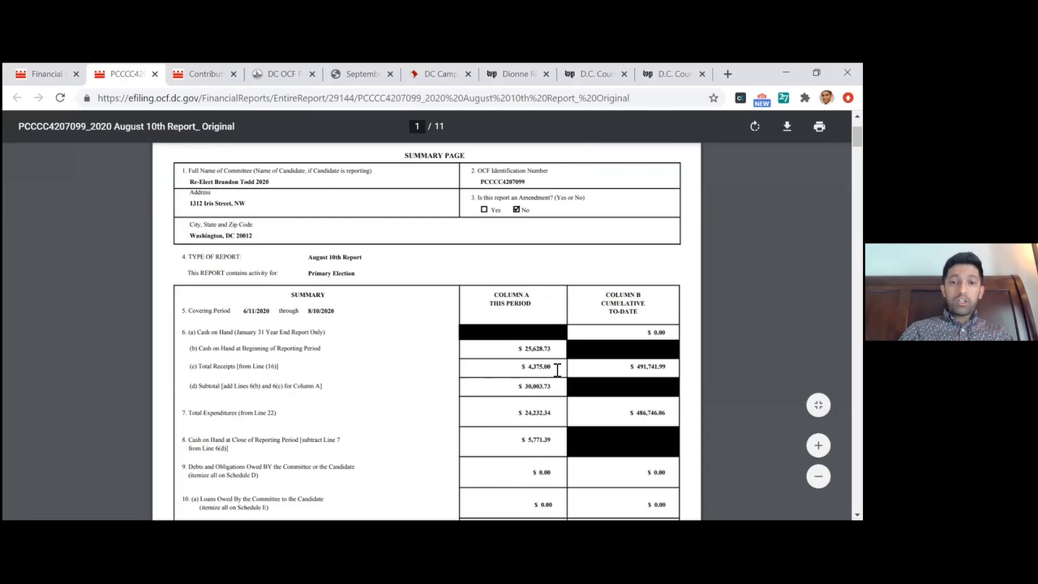
# Examine this period's total receipts and total expenditures in the report summary
pyautogui.rightClick(564, 339)
pyautogui.rightClick(544, 380)
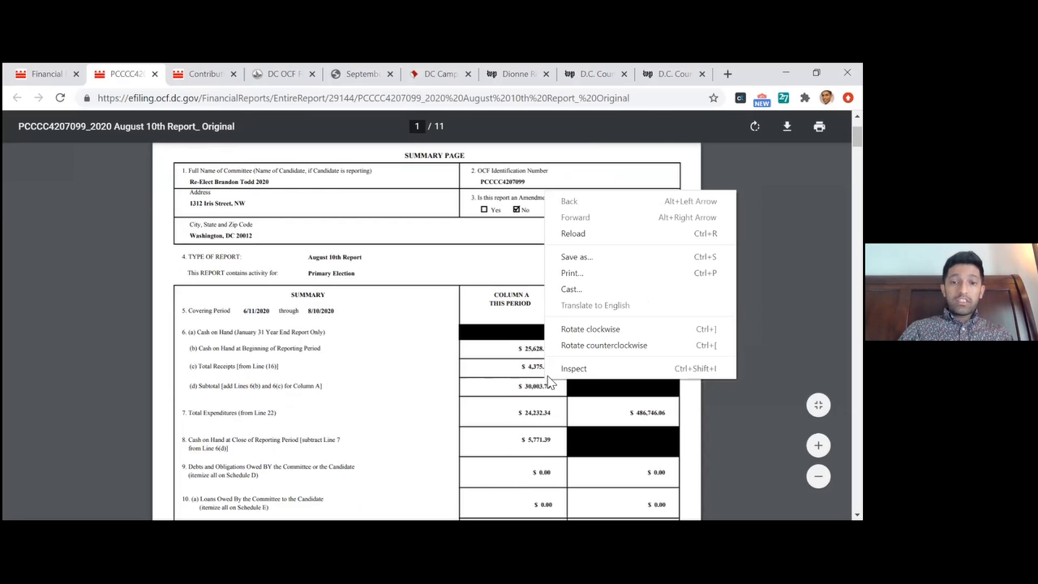
pyautogui.rightClick(535, 372)
pyautogui.rightClick(527, 371)
pyautogui.click(520, 370)
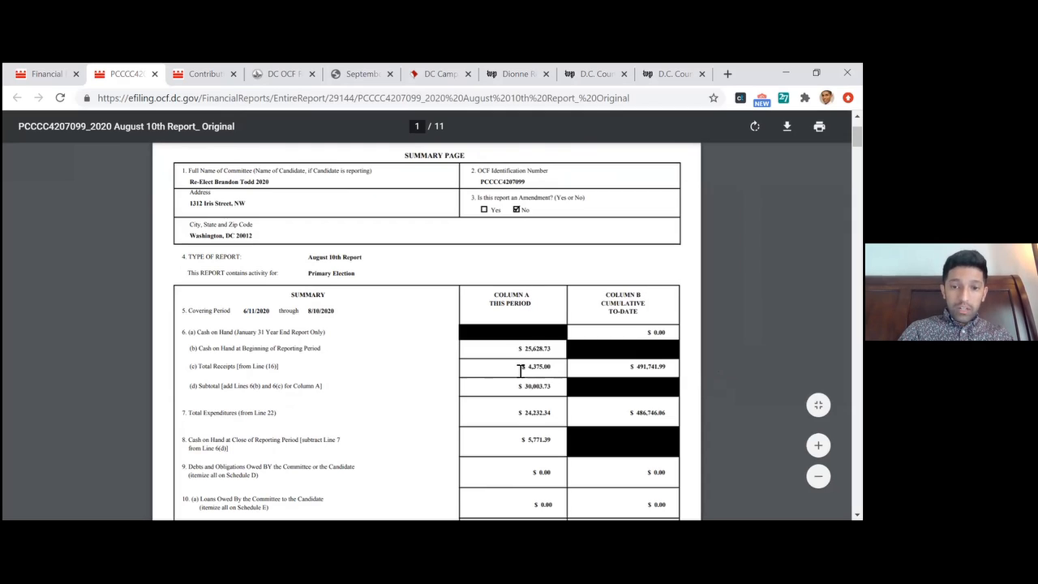
pyautogui.moveTo(521, 371); pyautogui.dragTo(535, 412)
pyautogui.click(533, 412)
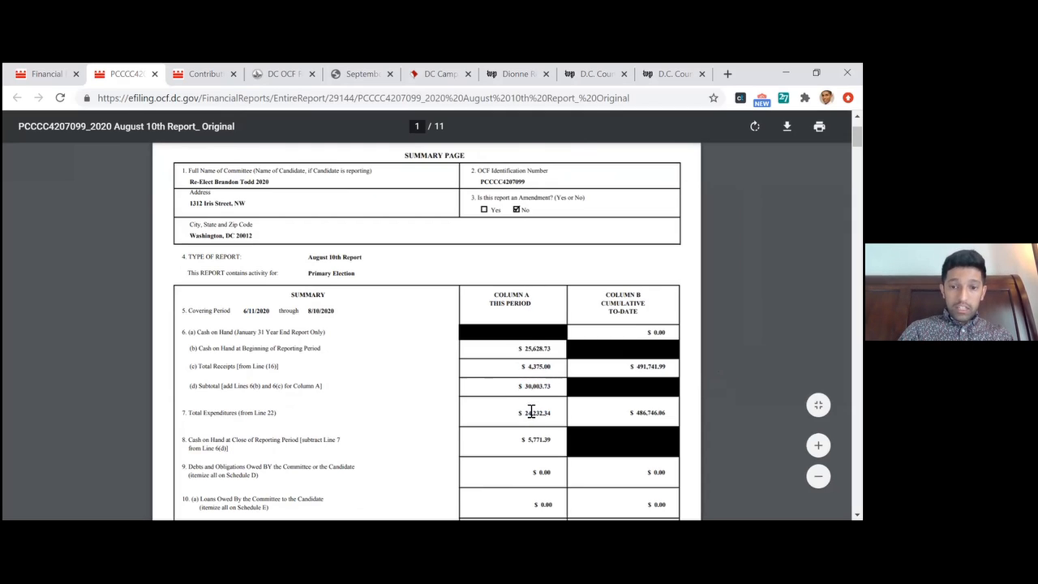
# Check this period's total expenditures and the cash on hand at close of the reporting period on the summary page
pyautogui.doubleClick(548, 415)
pyautogui.moveTo(522, 441); pyautogui.dragTo(559, 443)
pyautogui.click(680, 396)
pyautogui.scroll(-1, 679, 396)
pyautogui.scroll(3, 679, 396)
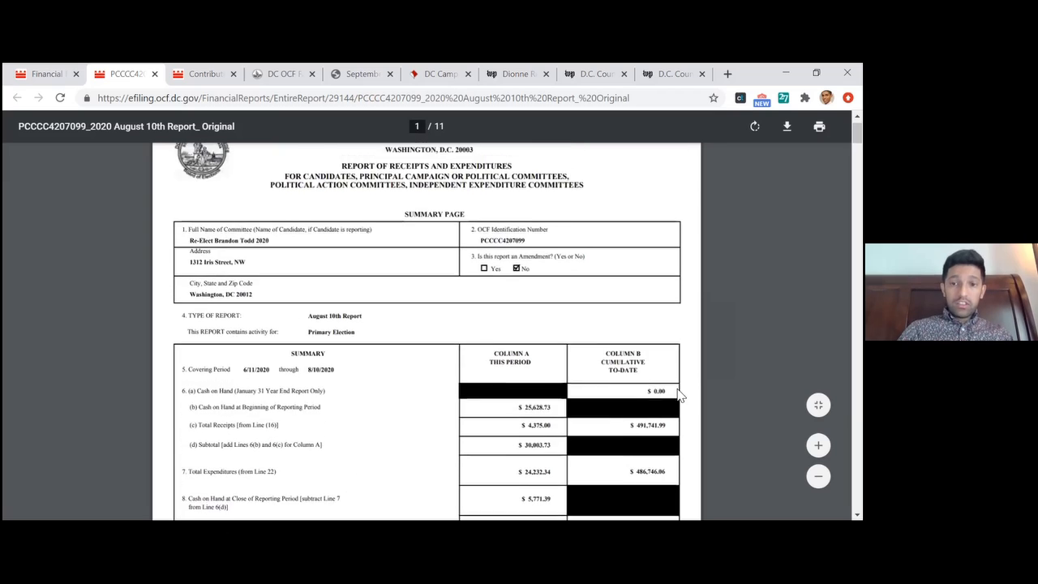
# Examine the cumulative to-date column for total receipts and total expenditures on the summary page
pyautogui.moveTo(601, 407); pyautogui.dragTo(640, 421)
pyautogui.click(640, 421)
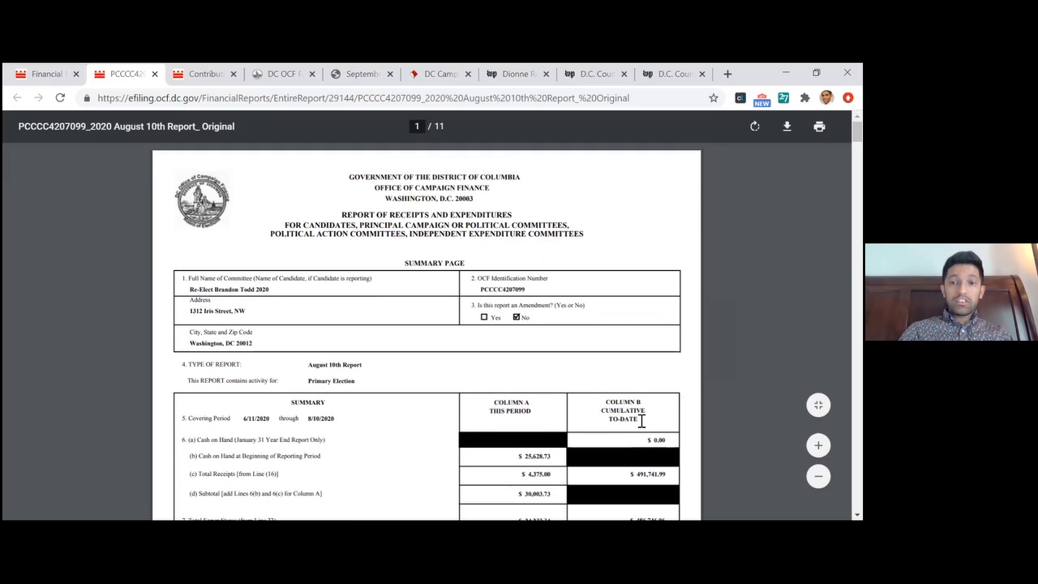
pyautogui.scroll(-1, 640, 420)
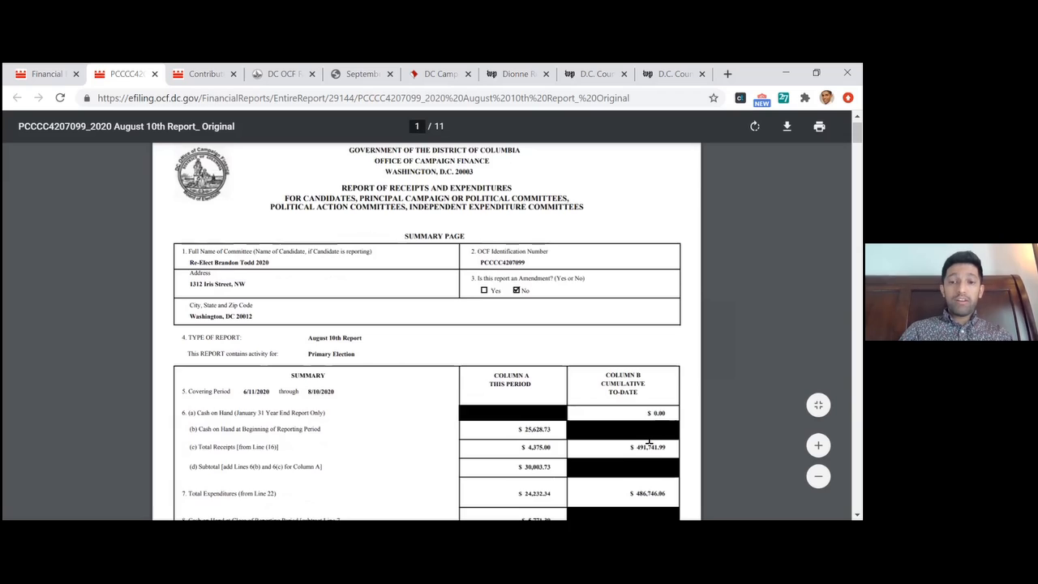
pyautogui.scroll(-2, 641, 438)
pyautogui.moveTo(630, 393); pyautogui.dragTo(666, 394)
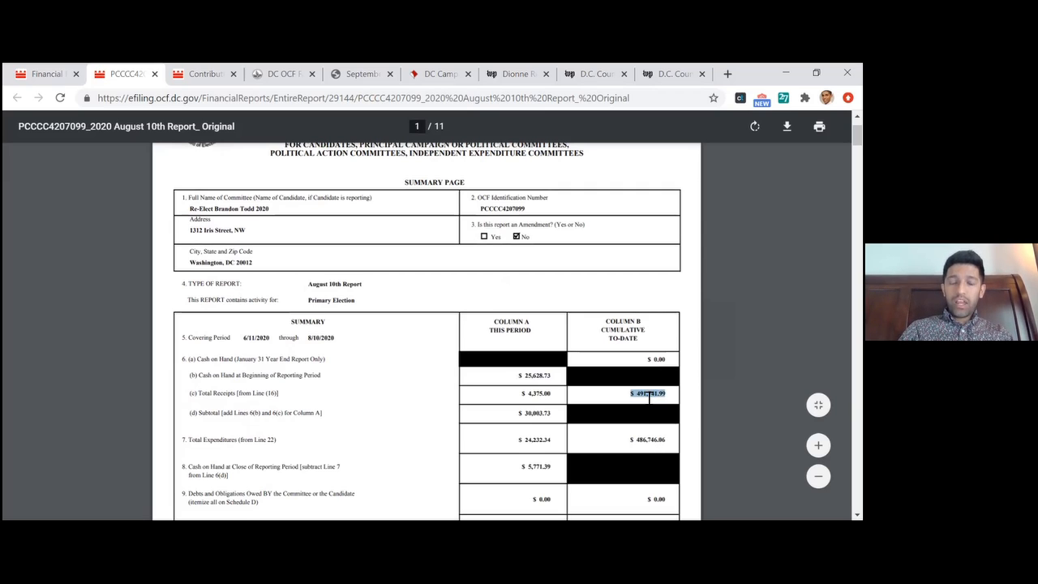
pyautogui.moveTo(629, 440); pyautogui.dragTo(673, 442)
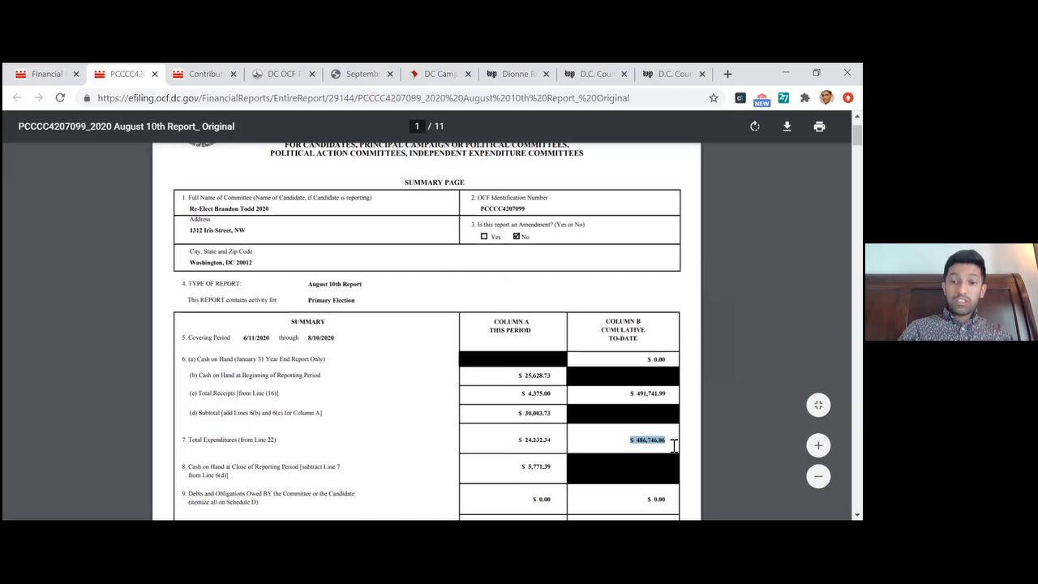
pyautogui.scroll(-3, 673, 445)
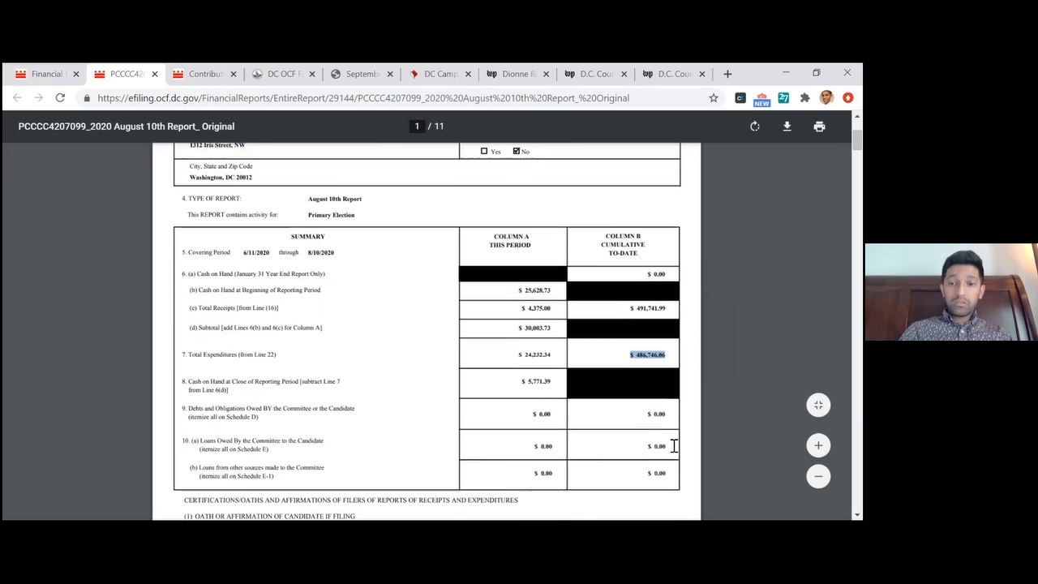
pyautogui.click(673, 444)
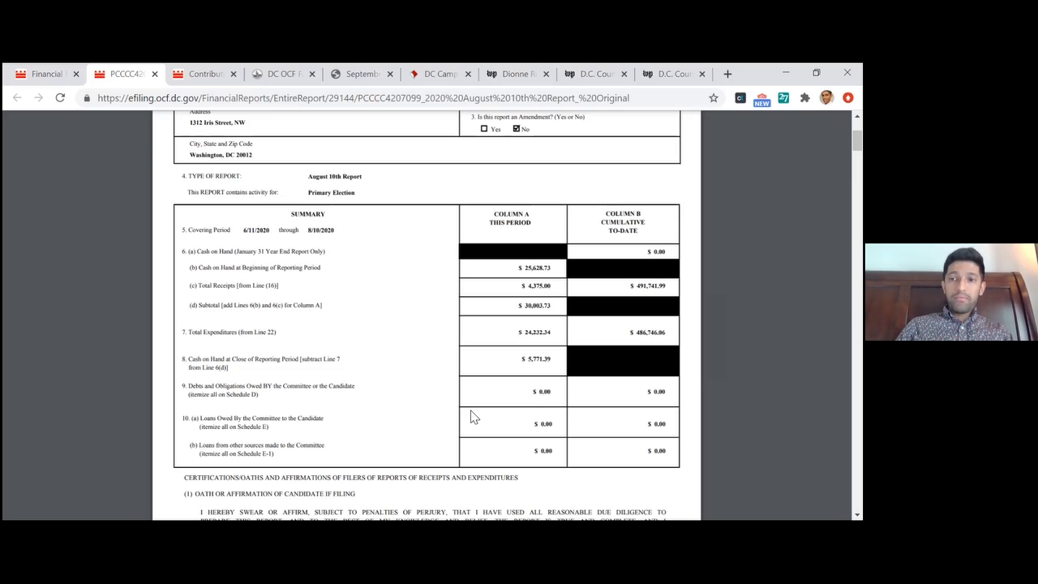
# Look over the candidate and treasurer oath sections following the summary table, and return to the summary
pyautogui.scroll(-10, 474, 416)
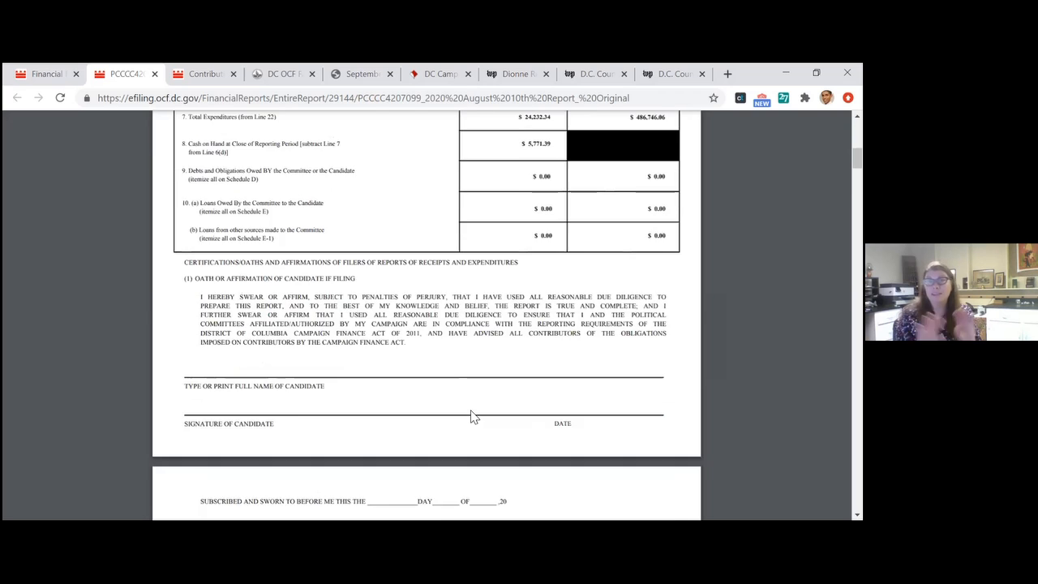
pyautogui.scroll(6, 475, 416)
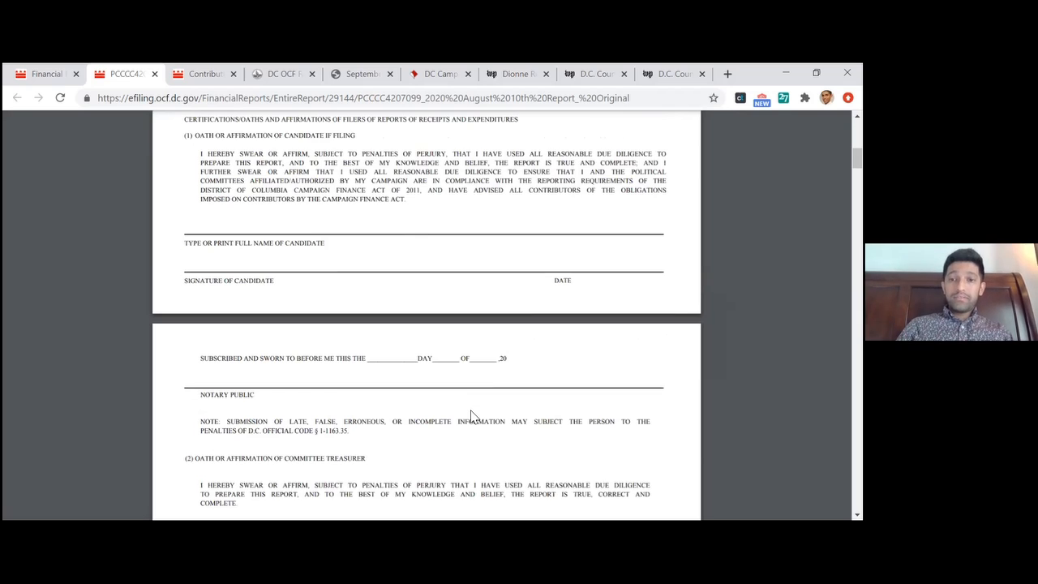
pyautogui.scroll(4, 474, 416)
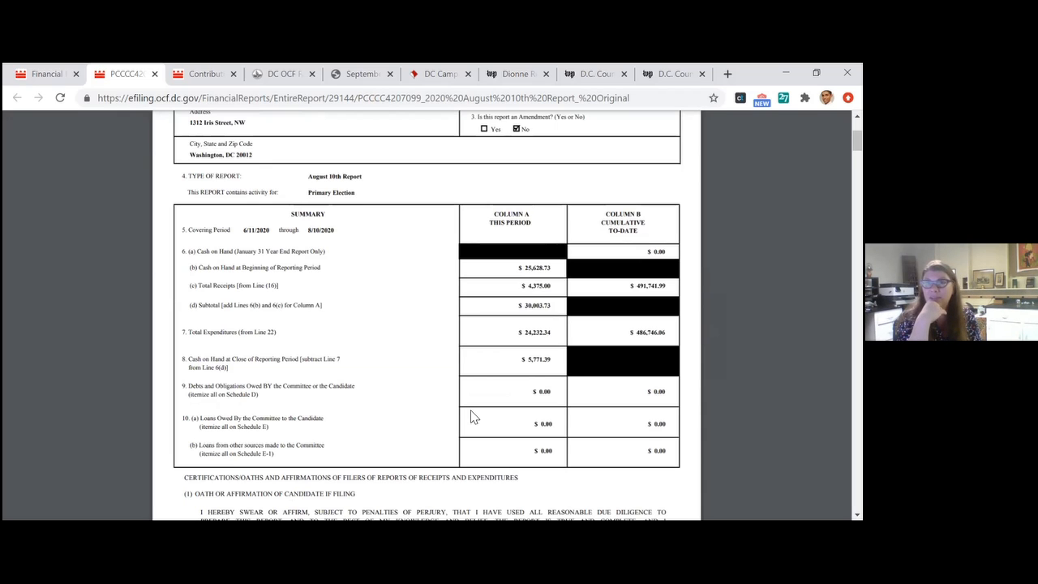
# Review the itemized receipts in Schedule A, checking each contributor's type, contribution method, date and amount
pyautogui.scroll(-15, 475, 417)
pyautogui.scroll(-15, 474, 417)
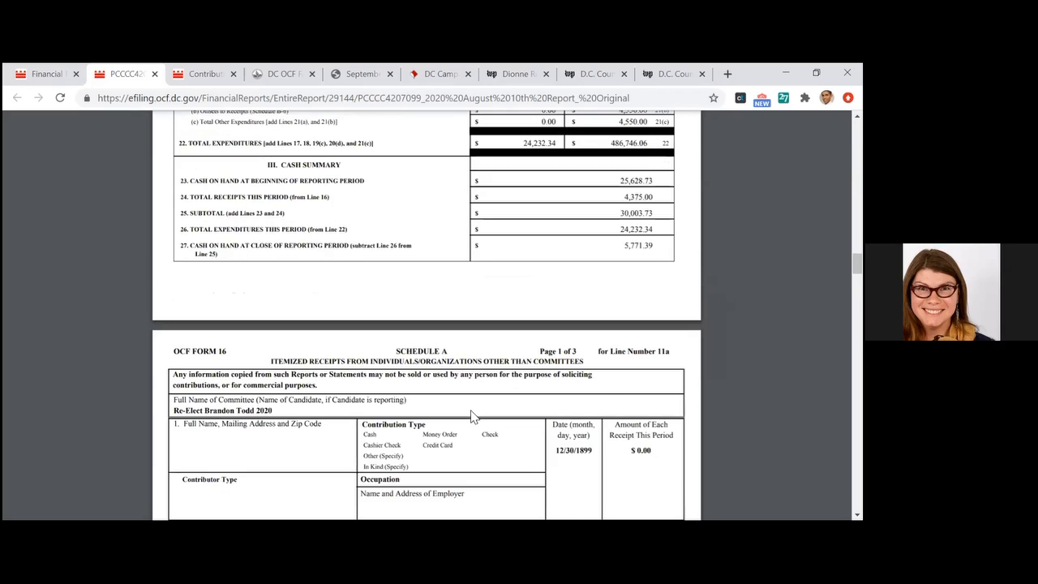
pyautogui.scroll(-5, 475, 417)
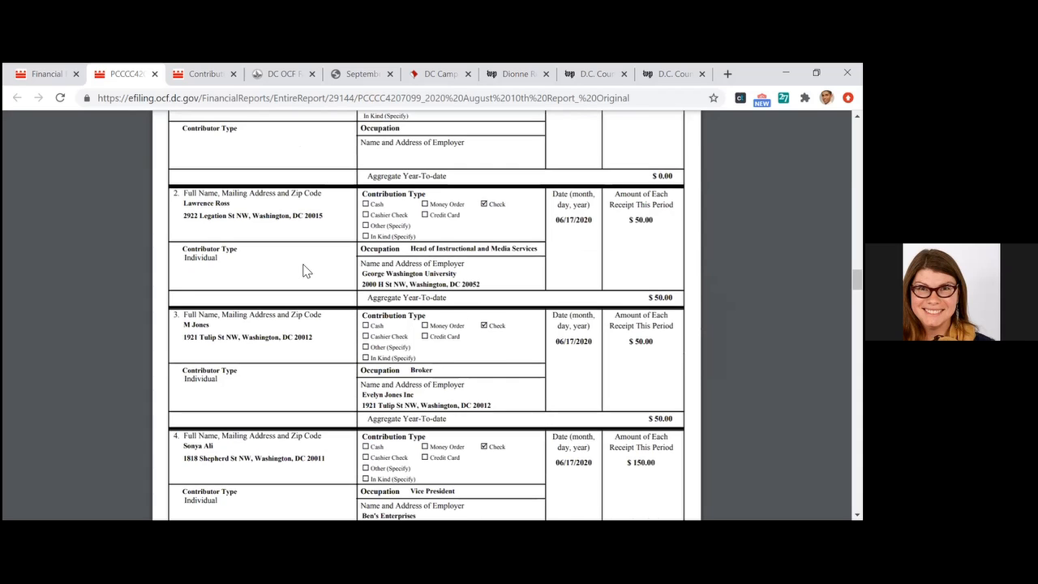
pyautogui.scroll(3, 306, 272)
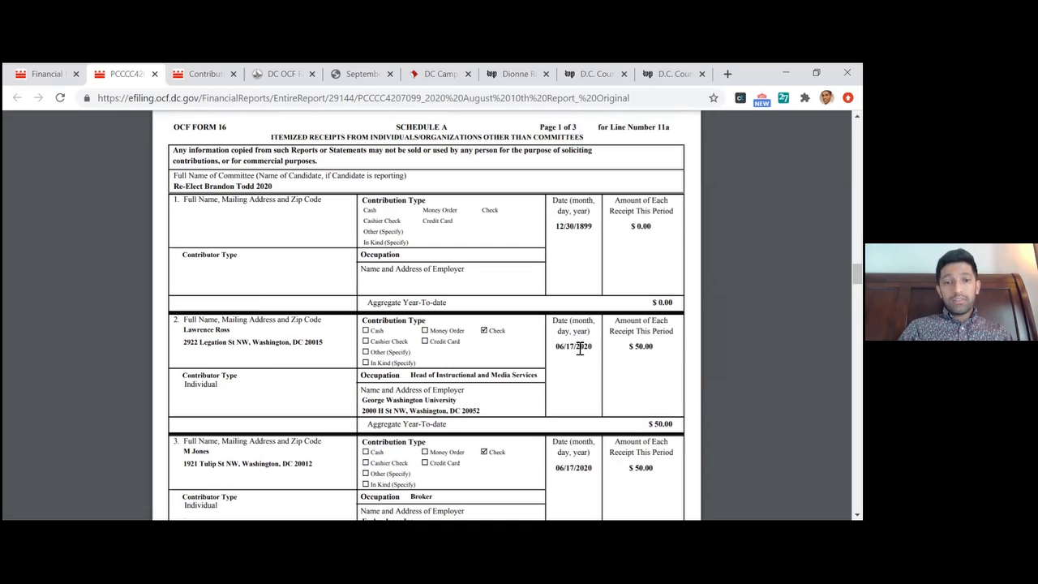
pyautogui.scroll(-15, 580, 349)
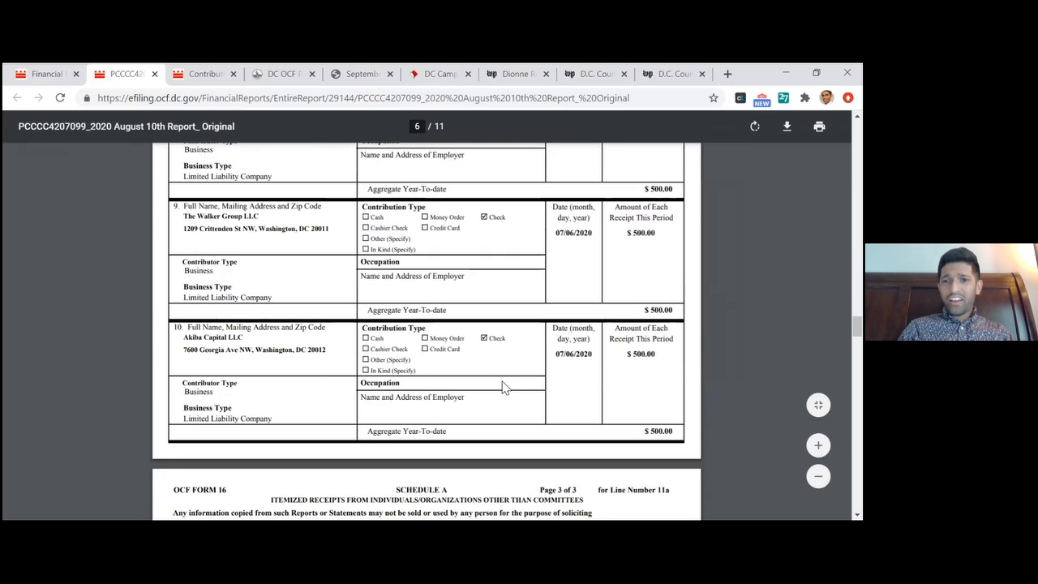
pyautogui.scroll(-2, 495, 382)
pyautogui.scroll(-5, 502, 387)
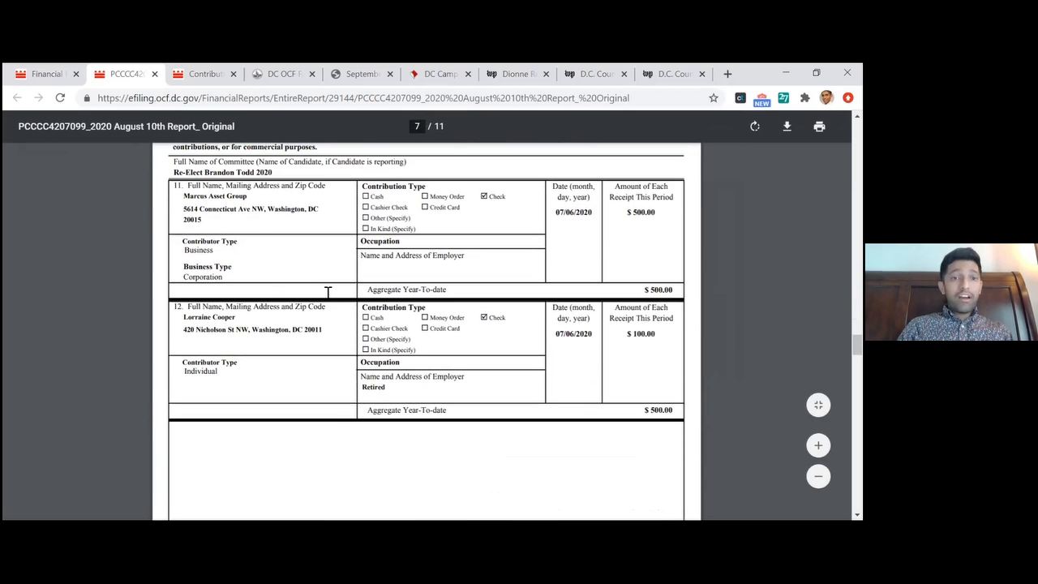
# Examine the business and individual contributor entries 11 and 12 on the last page of Schedule A
pyautogui.moveTo(363, 378); pyautogui.dragTo(291, 283)
pyautogui.click(256, 269)
pyautogui.scroll(-2, 256, 270)
pyautogui.scroll(-1, 256, 269)
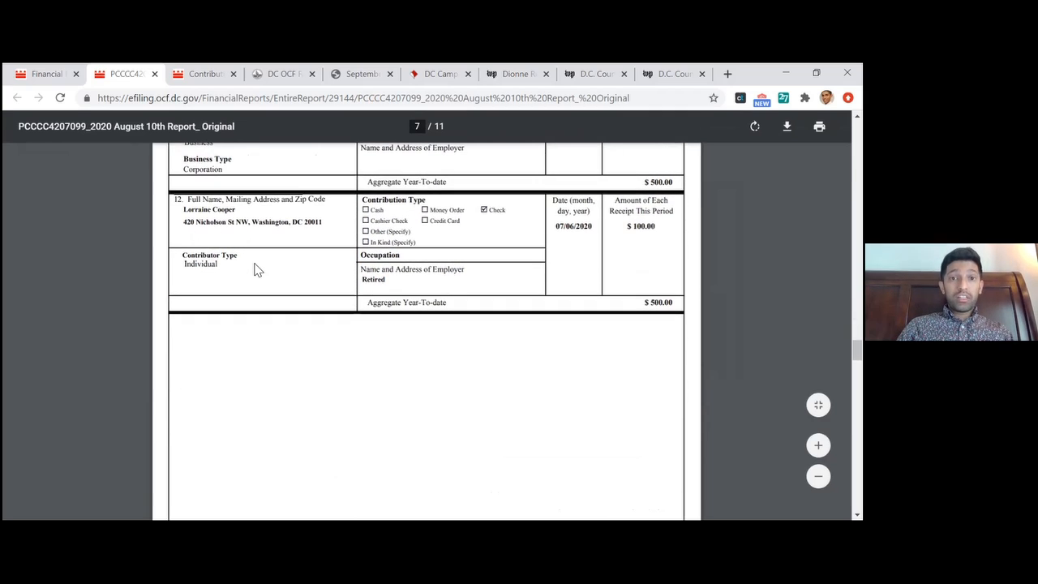
pyautogui.scroll(-5, 255, 269)
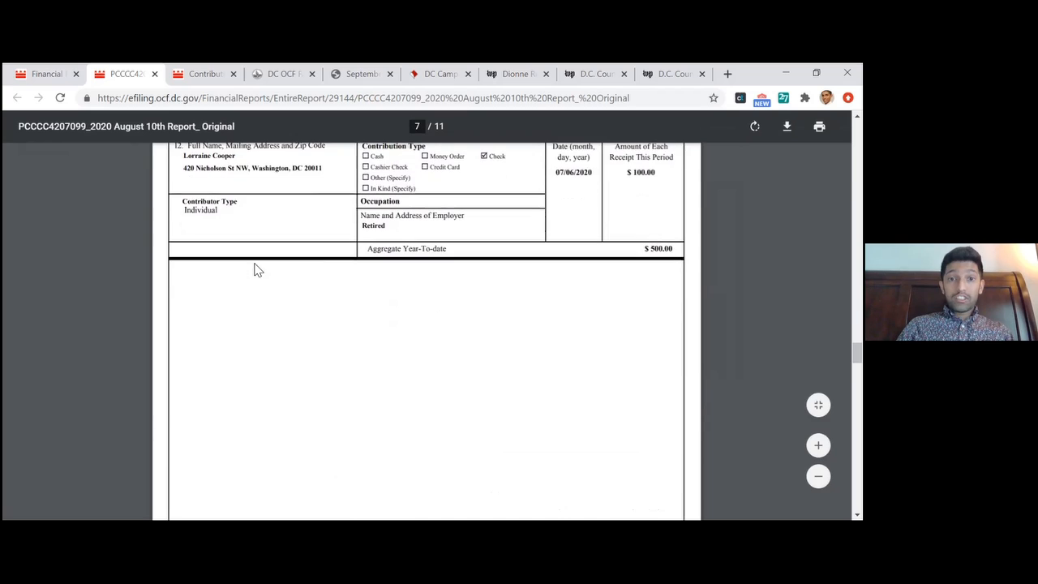
pyautogui.scroll(7, 255, 269)
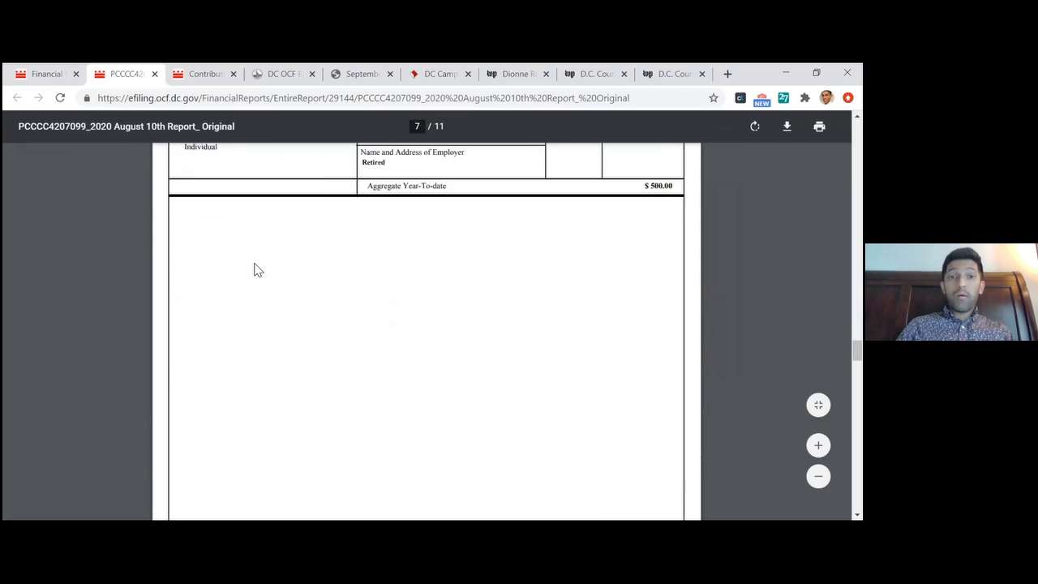
pyautogui.moveTo(221, 227); pyautogui.dragTo(509, 410)
pyautogui.click(512, 412)
# Review the Schedule A-2 receipts from committees and the itemized operating expenditures with their purposes and amounts
pyautogui.scroll(-6, 510, 411)
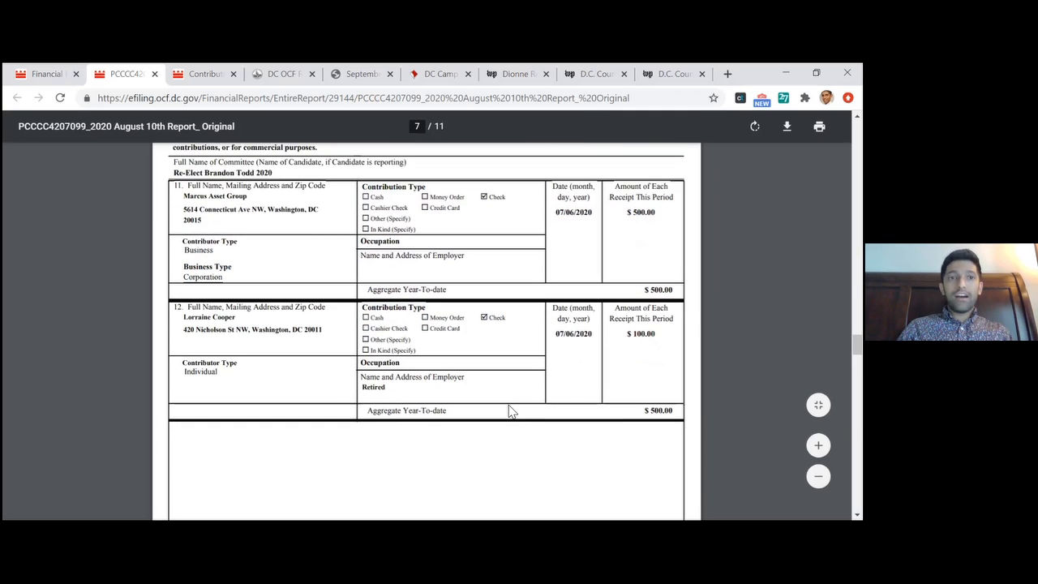
pyautogui.scroll(-8, 510, 411)
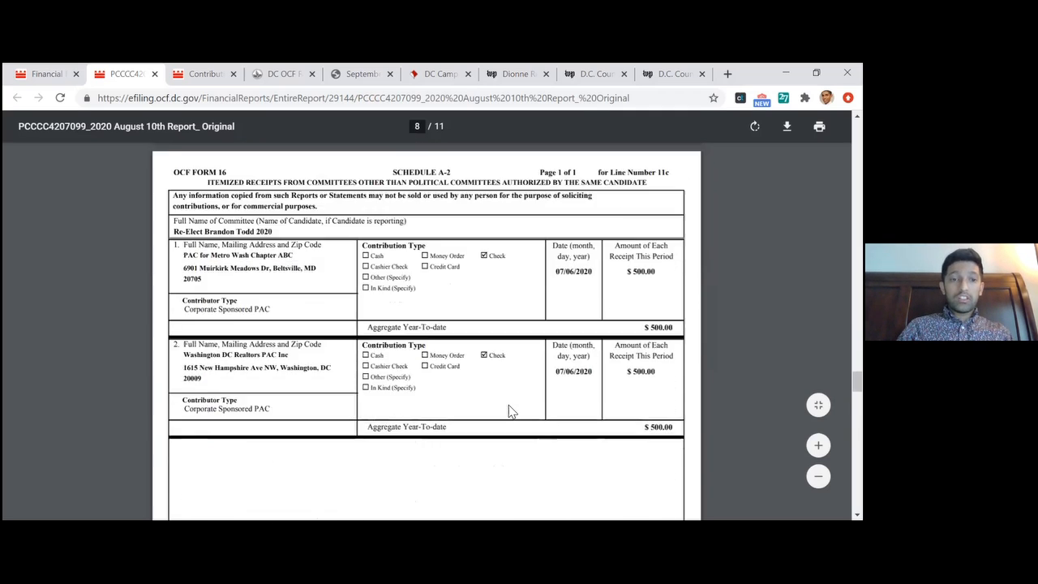
pyautogui.scroll(-4, 509, 411)
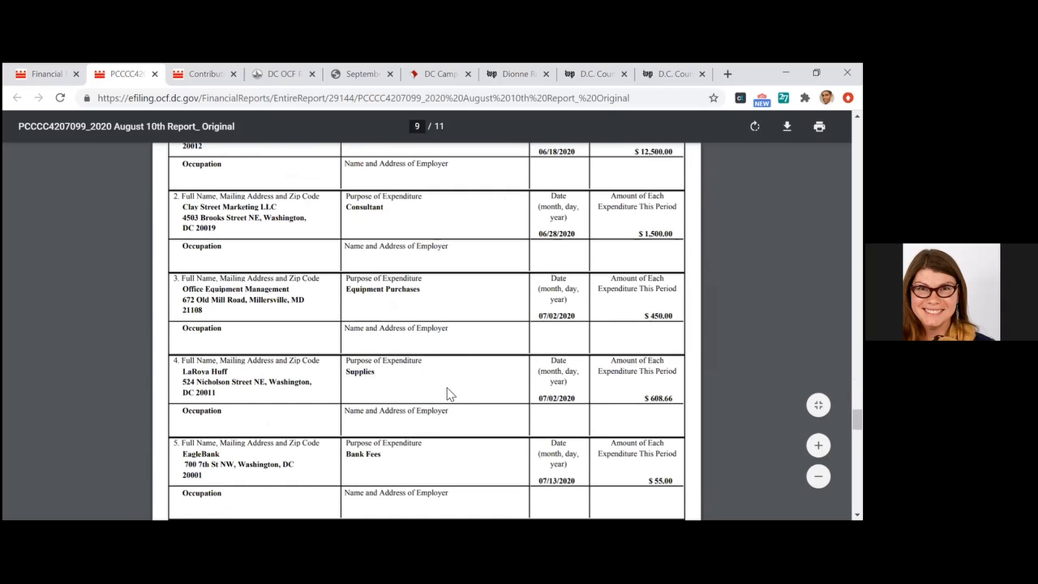
pyautogui.scroll(1, 448, 394)
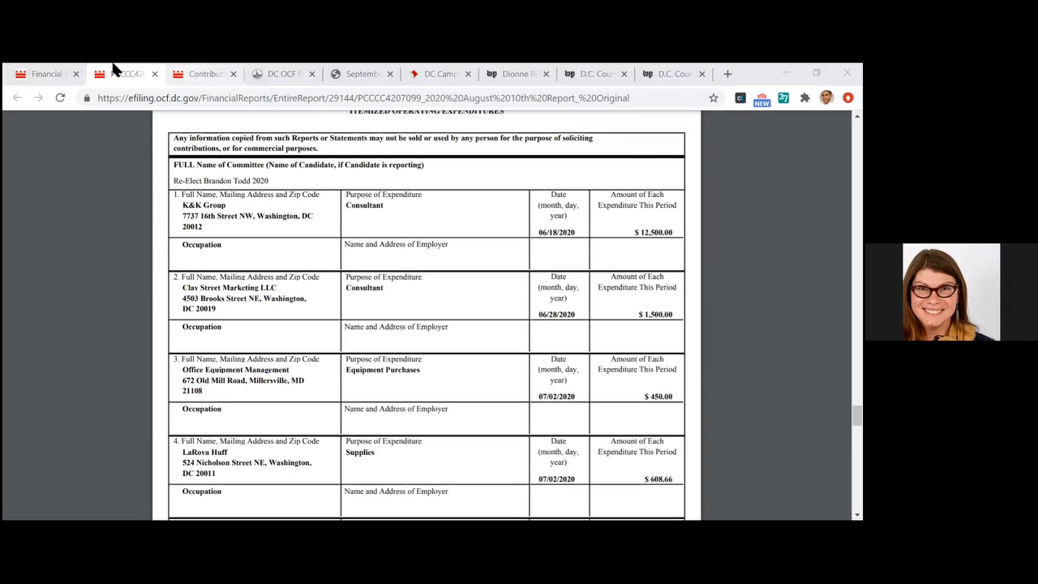
# Switch to the contributions search results, return to the Office of Campaign Finance home page, and open Contributions & Expenditures
pyautogui.click(203, 74)
pyautogui.scroll(1, 304, 166)
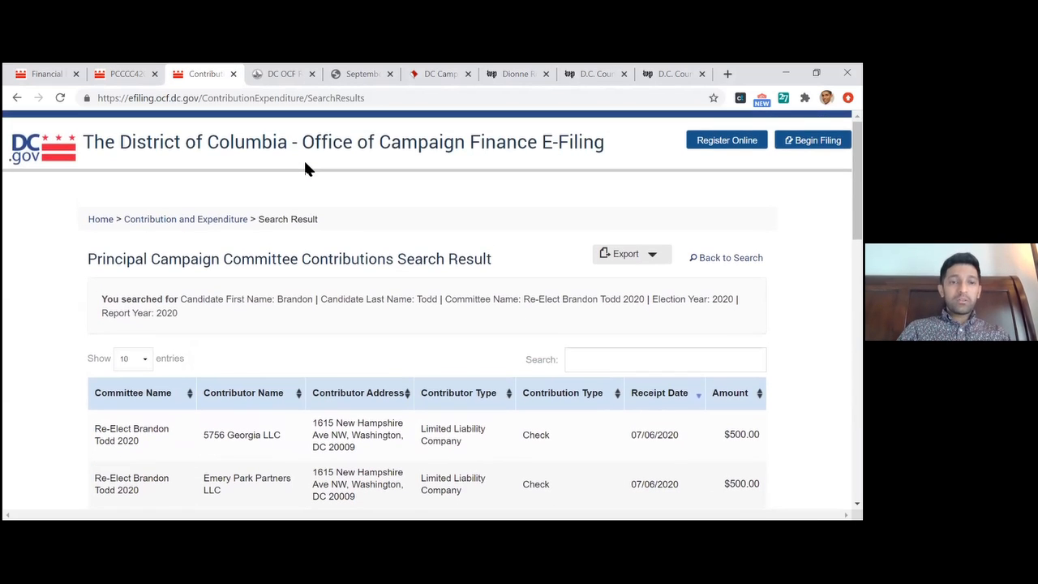
pyautogui.click(103, 221)
pyautogui.moveTo(547, 355)
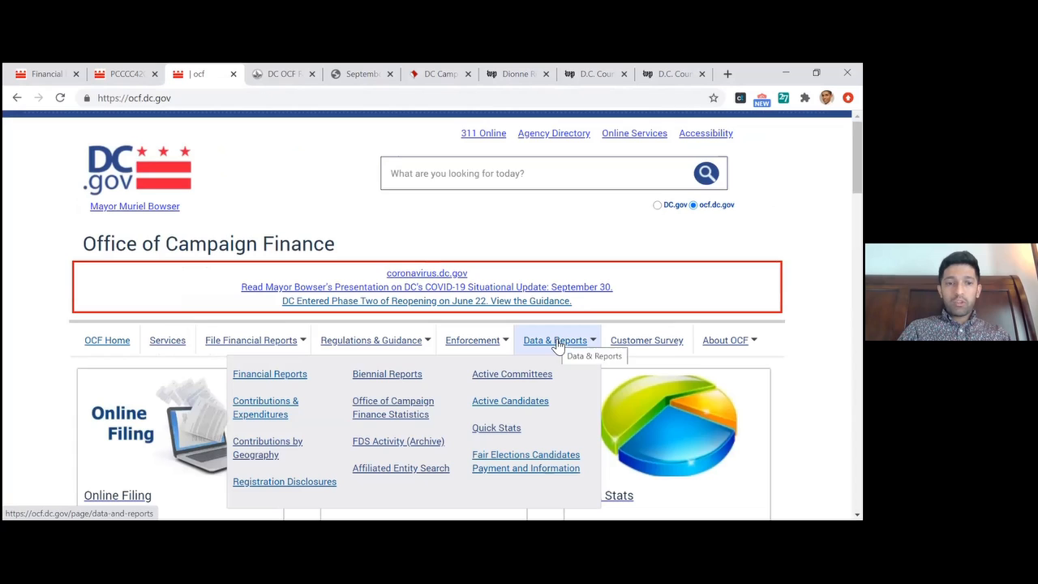
pyautogui.click(259, 420)
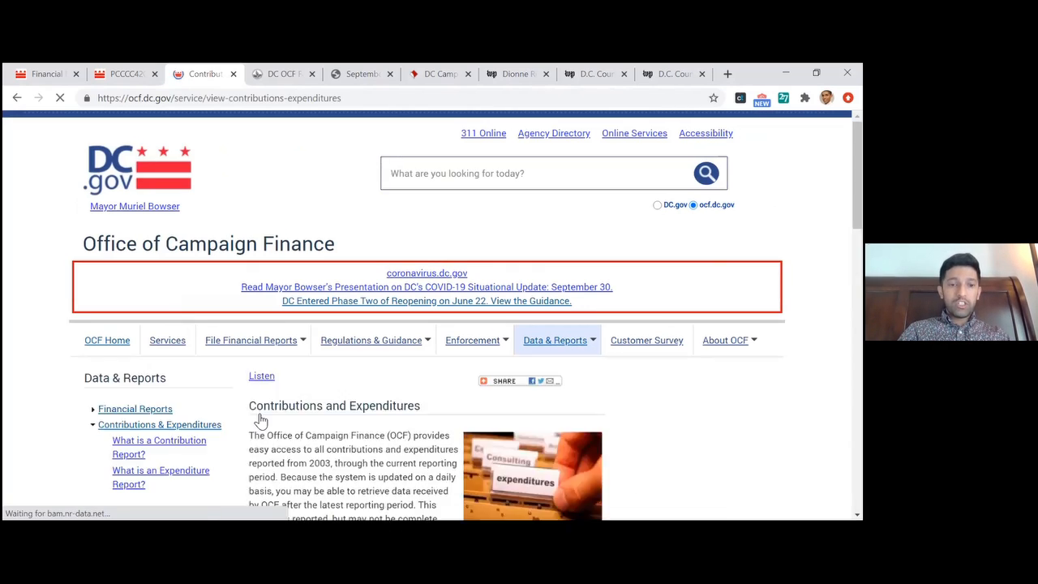
# Open the Contribution and Expenditure Search form from the Contributions and Expenditures page
pyautogui.scroll(-3, 387, 435)
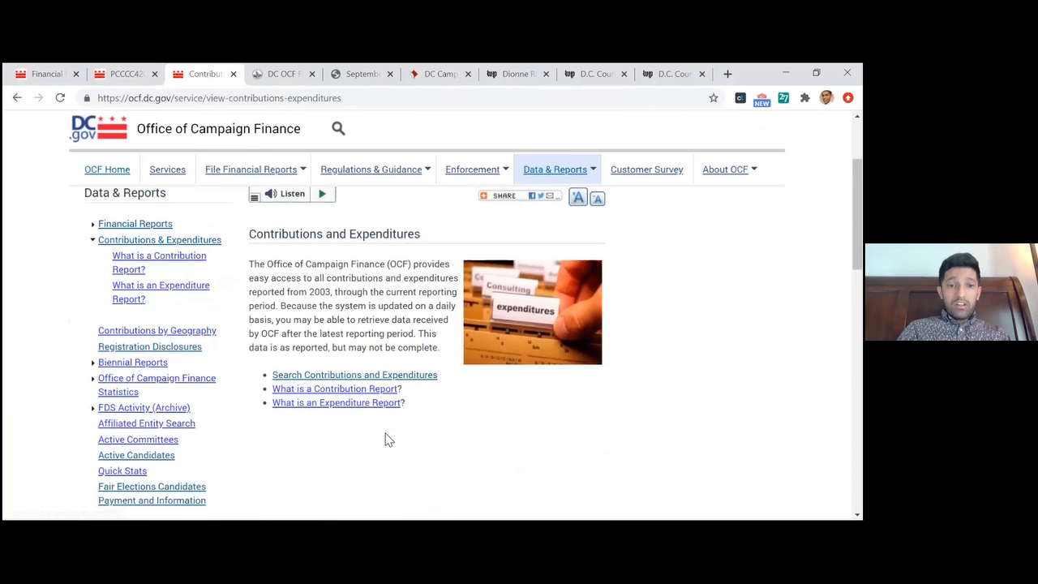
pyautogui.click(381, 355)
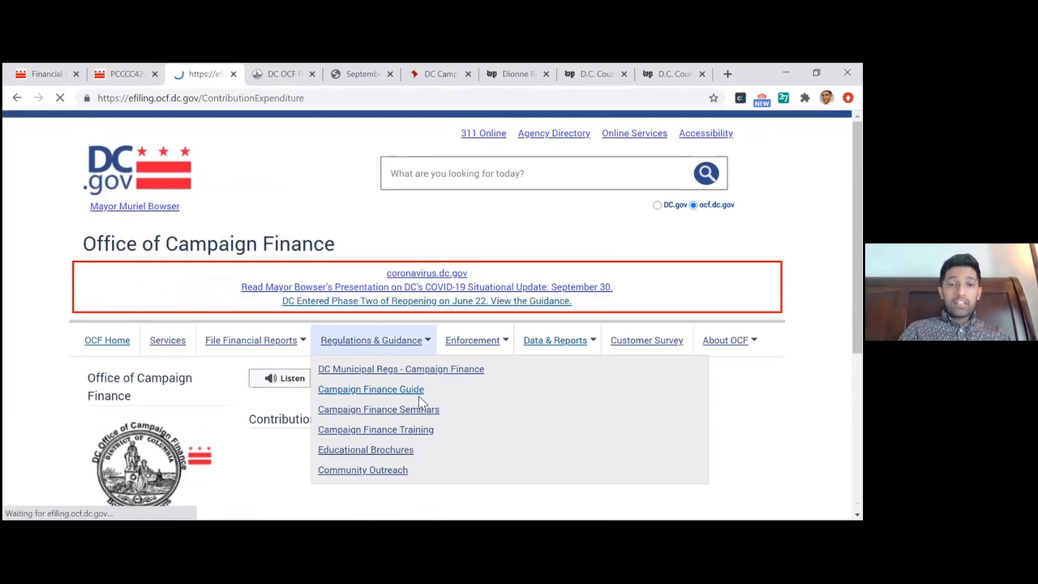
pyautogui.scroll(-1, 519, 371)
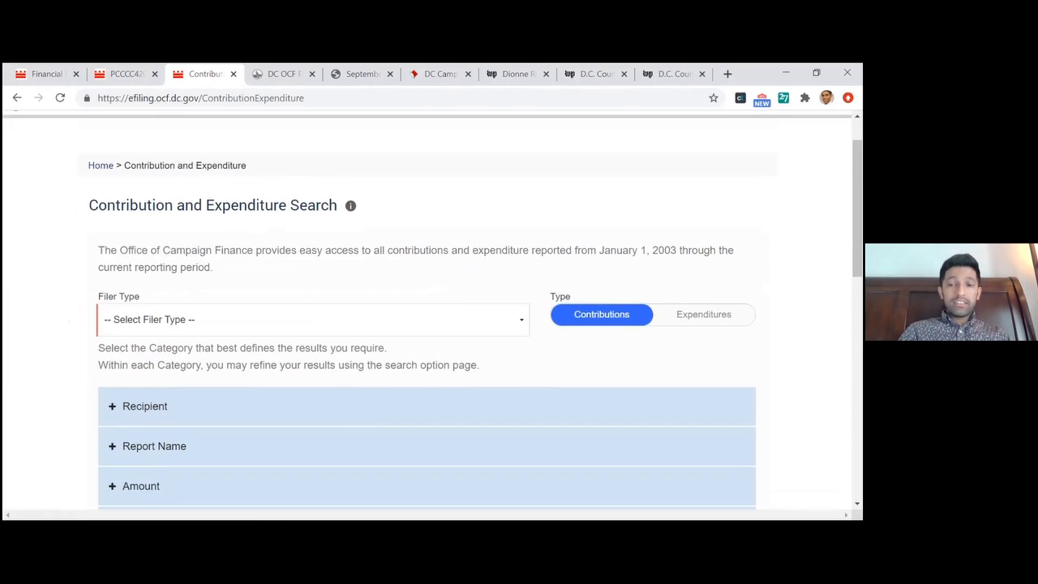
pyautogui.scroll(1, 520, 371)
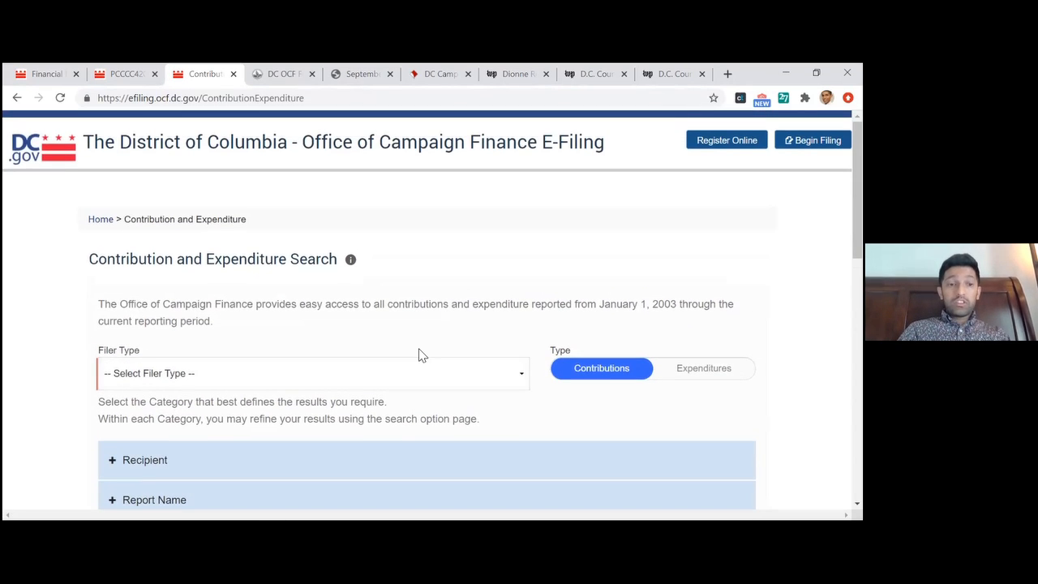
# Set the filer type of the Contribution and Expenditure Search to Principal Campaign Committee
pyautogui.scroll(-1, 417, 355)
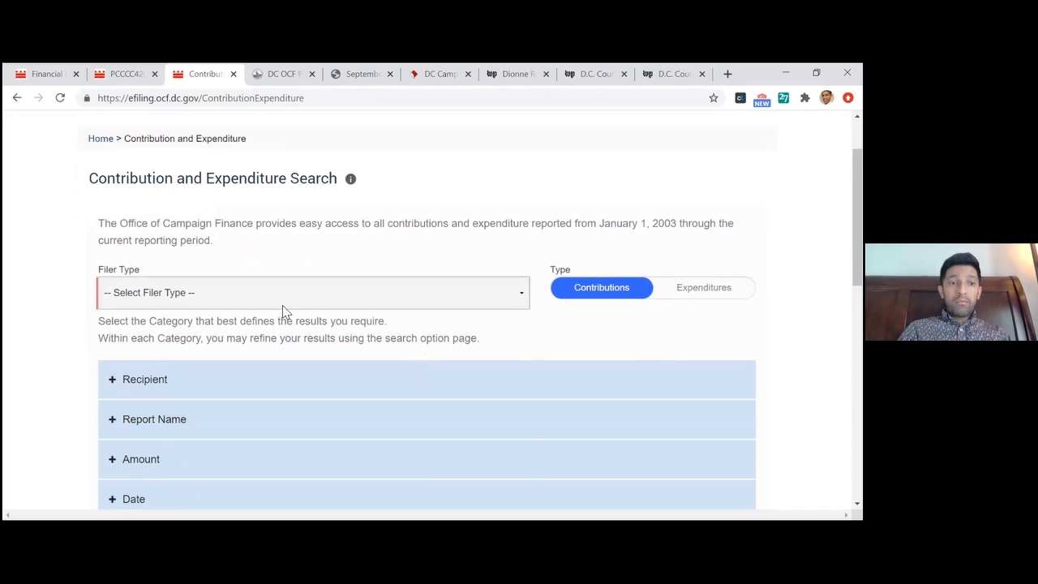
pyautogui.click(282, 305)
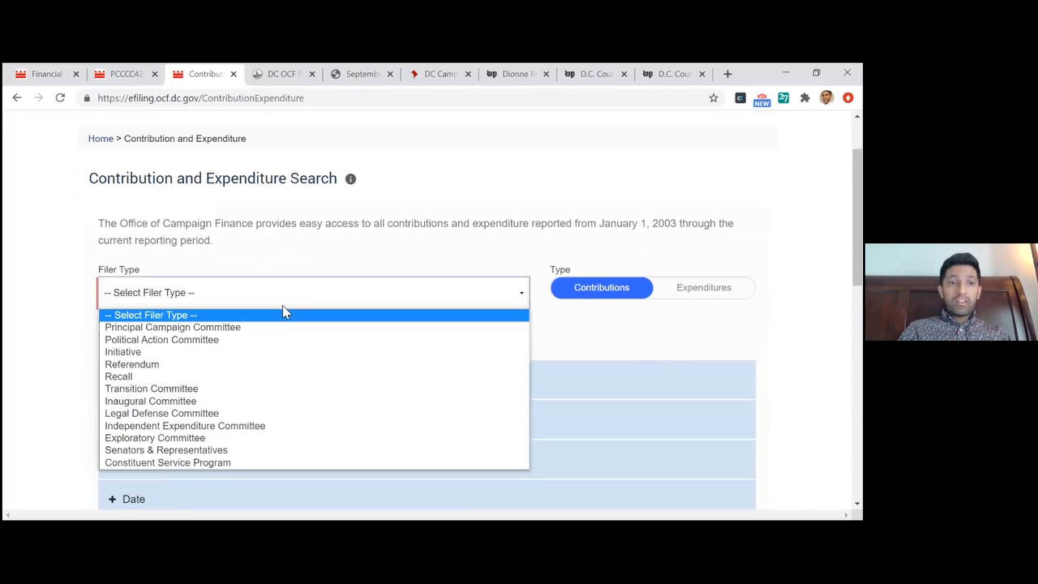
pyautogui.click(238, 258)
pyautogui.scroll(-1, 238, 258)
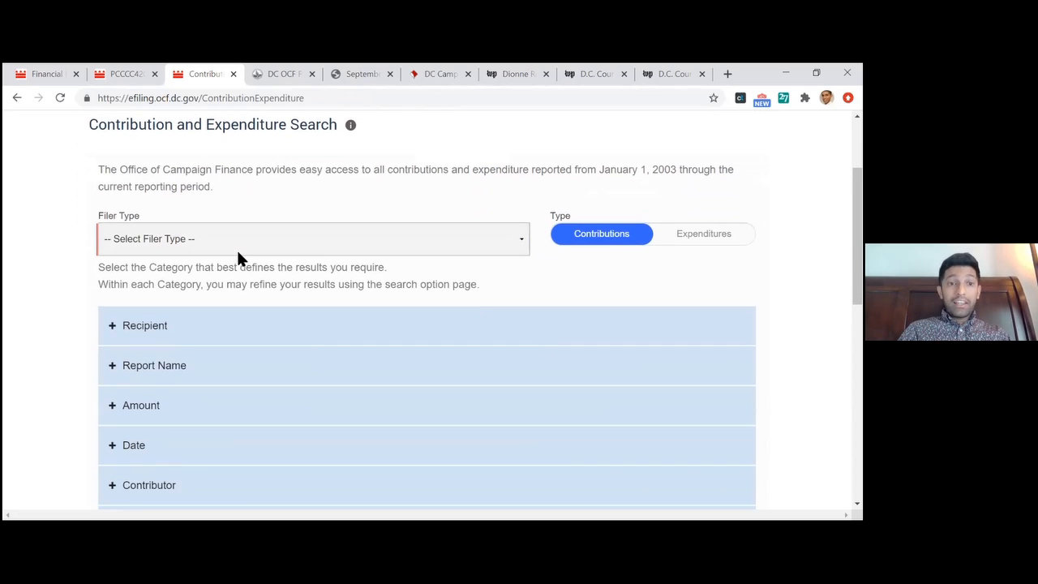
pyautogui.click(208, 245)
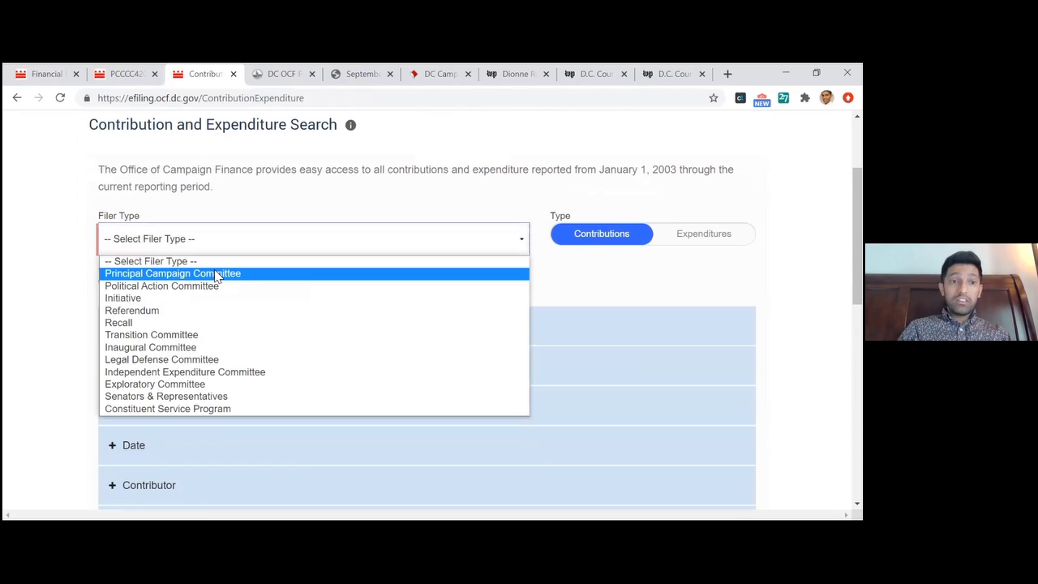
pyautogui.click(126, 235)
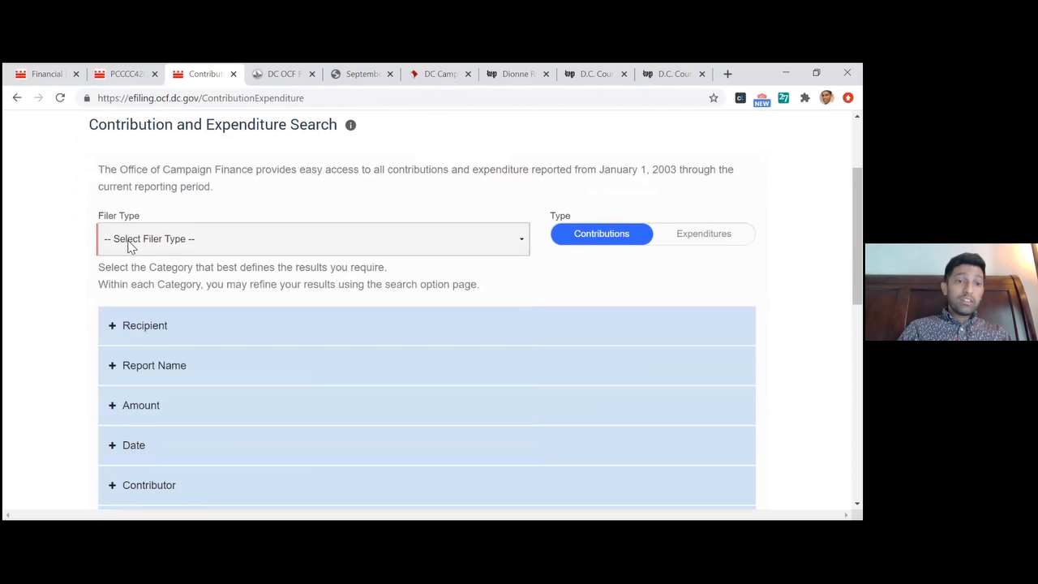
pyautogui.click(128, 246)
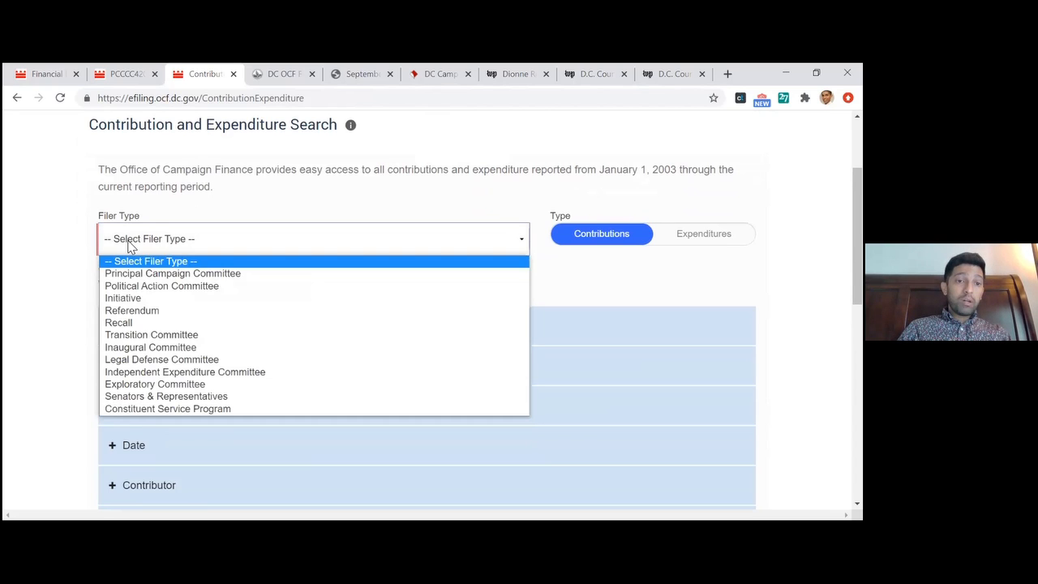
pyautogui.click(154, 276)
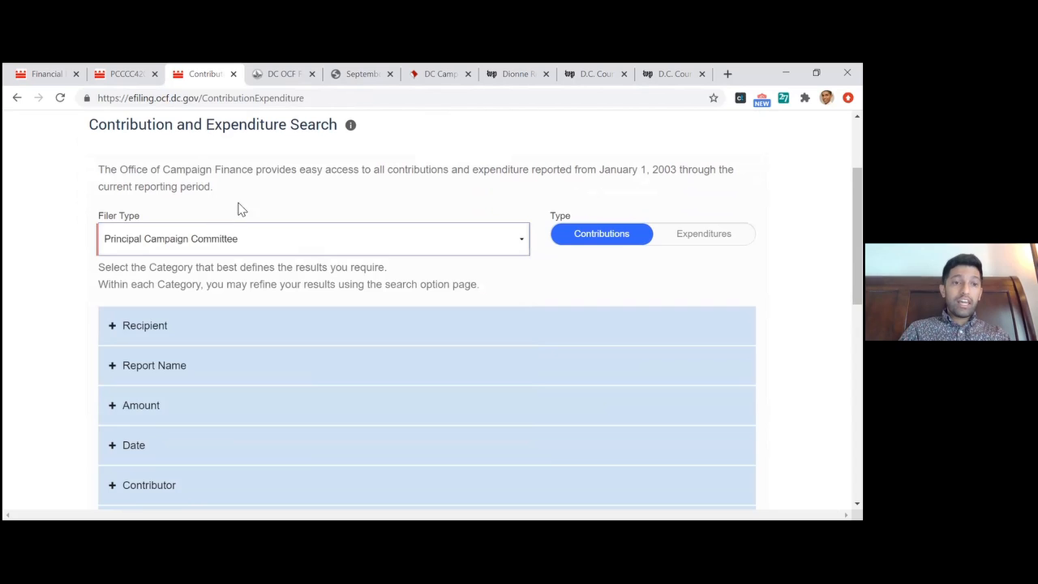
# Compare the search categories offered for contributions with those for expenditures, and return the search type to Contributions
pyautogui.scroll(-2, 267, 202)
pyautogui.scroll(-1, 267, 202)
pyautogui.scroll(1, 267, 201)
pyautogui.scroll(-1, 271, 201)
pyautogui.scroll(1, 271, 202)
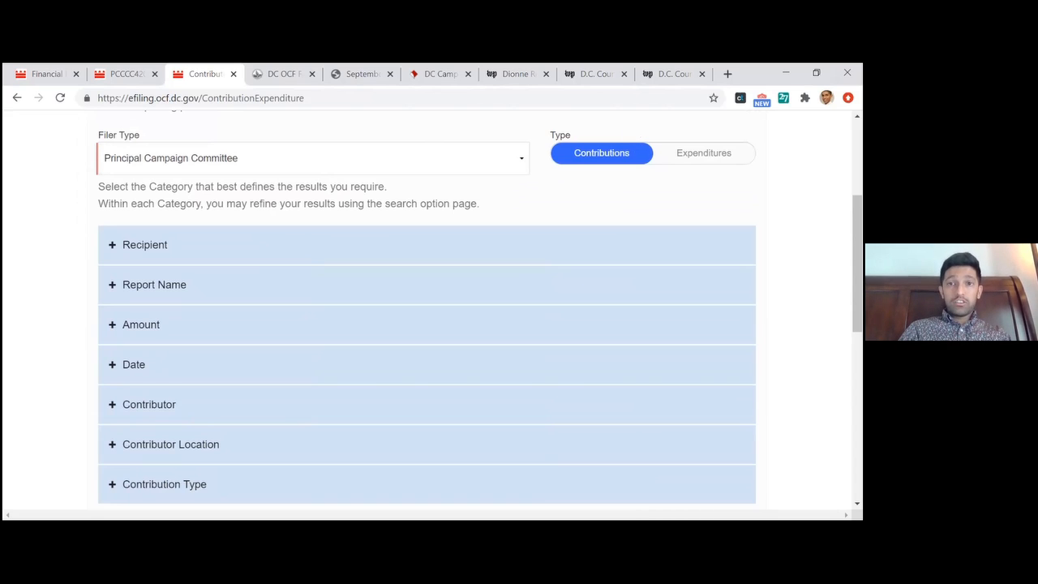
pyautogui.scroll(-2, 478, 313)
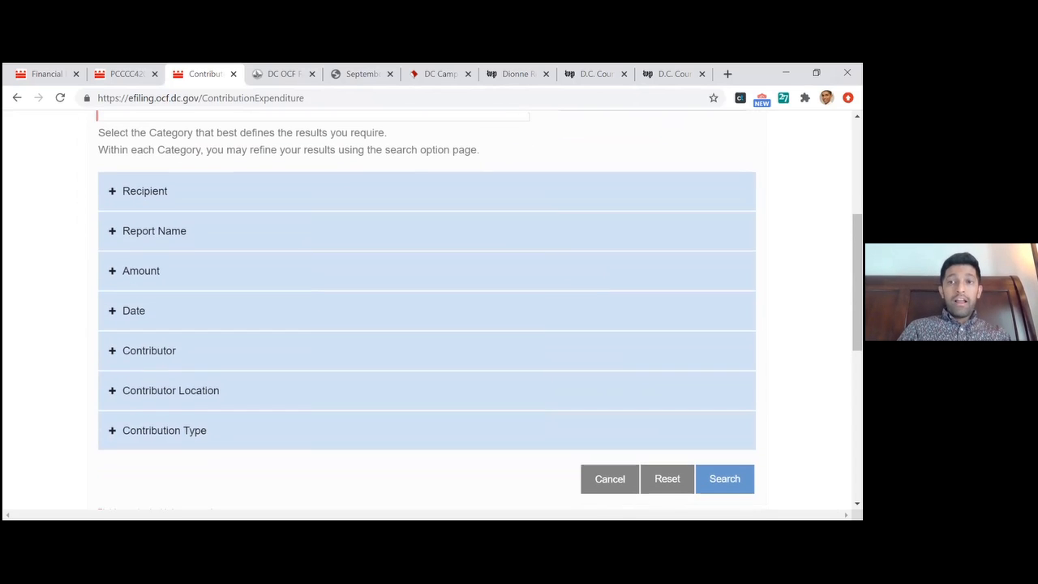
pyautogui.scroll(1, 478, 312)
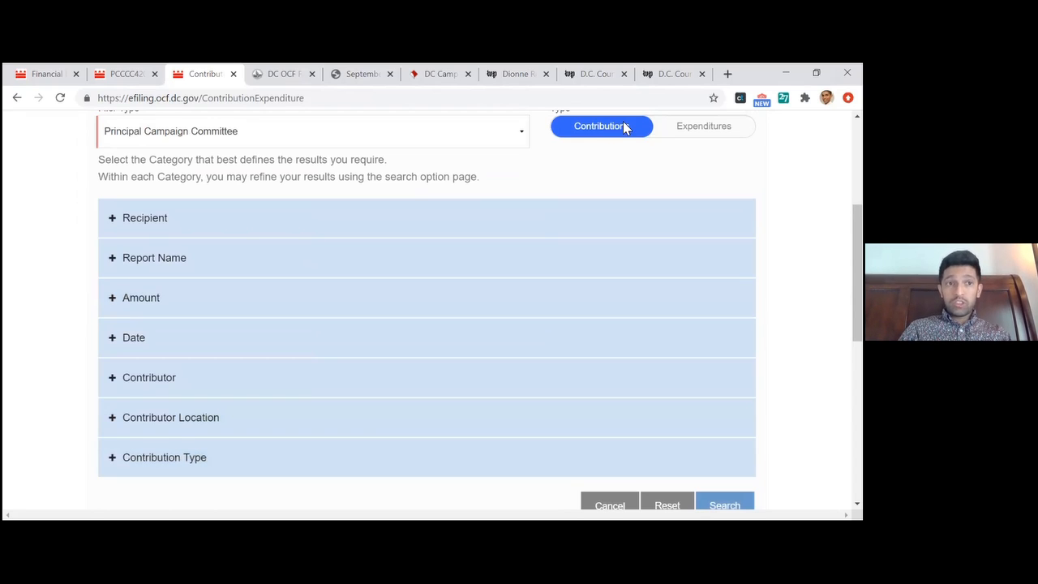
pyautogui.click(704, 126)
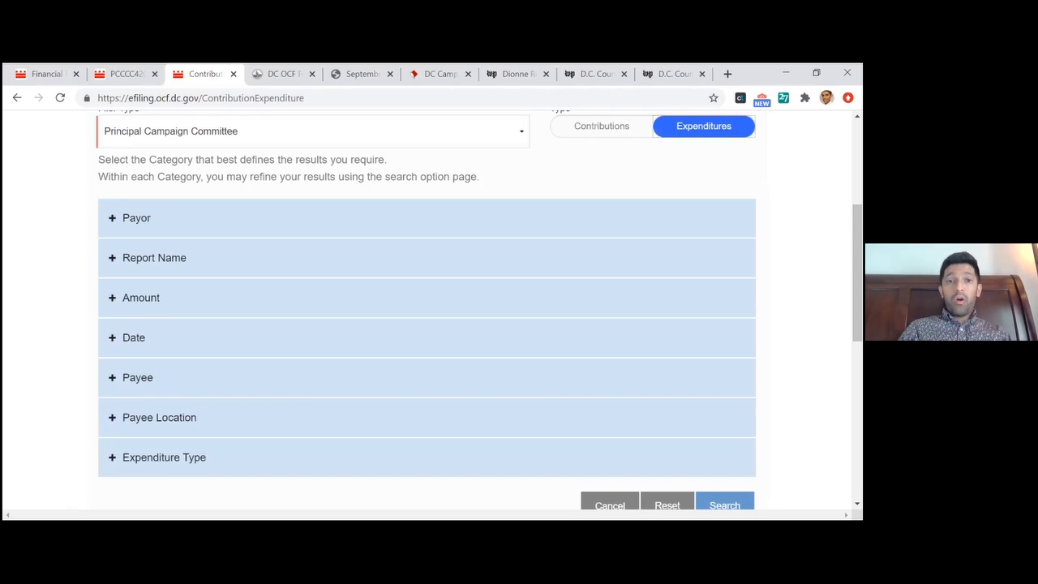
pyautogui.click(598, 126)
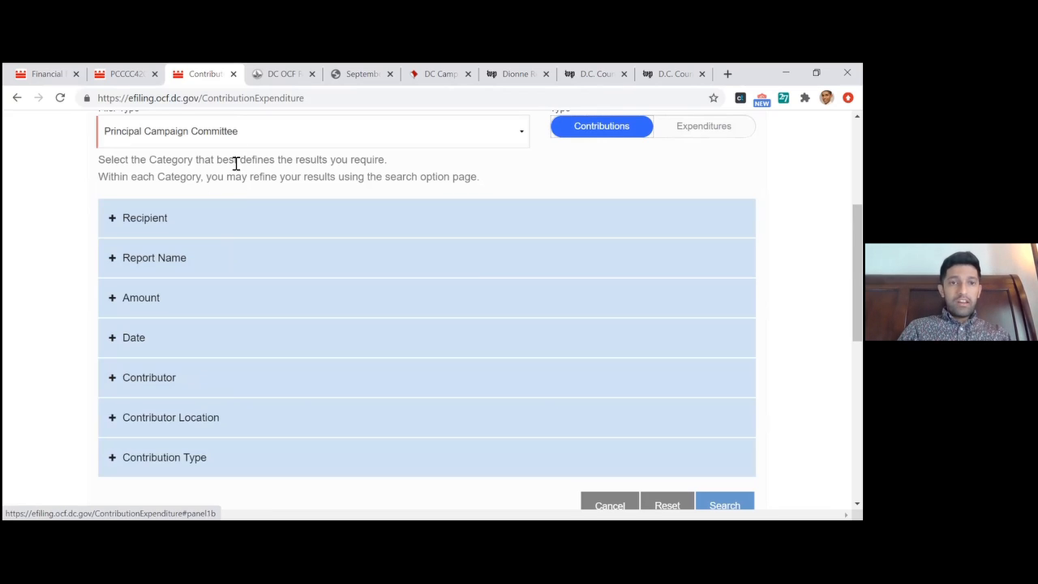
# Find the candidate by last name among the recipients, choose the 2020 re-election committee, and run the contributions search
pyautogui.click(186, 226)
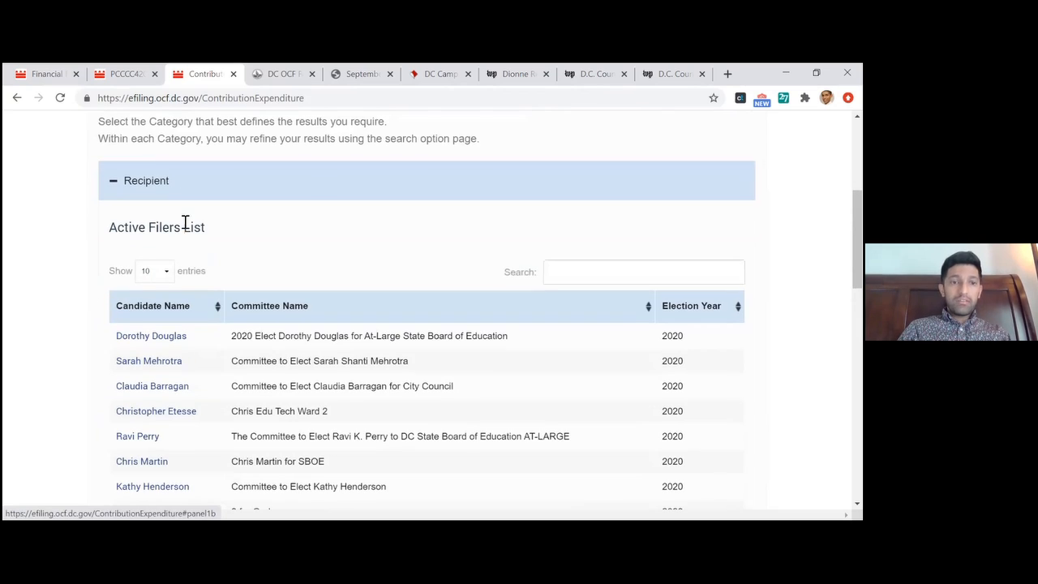
pyautogui.click(549, 273)
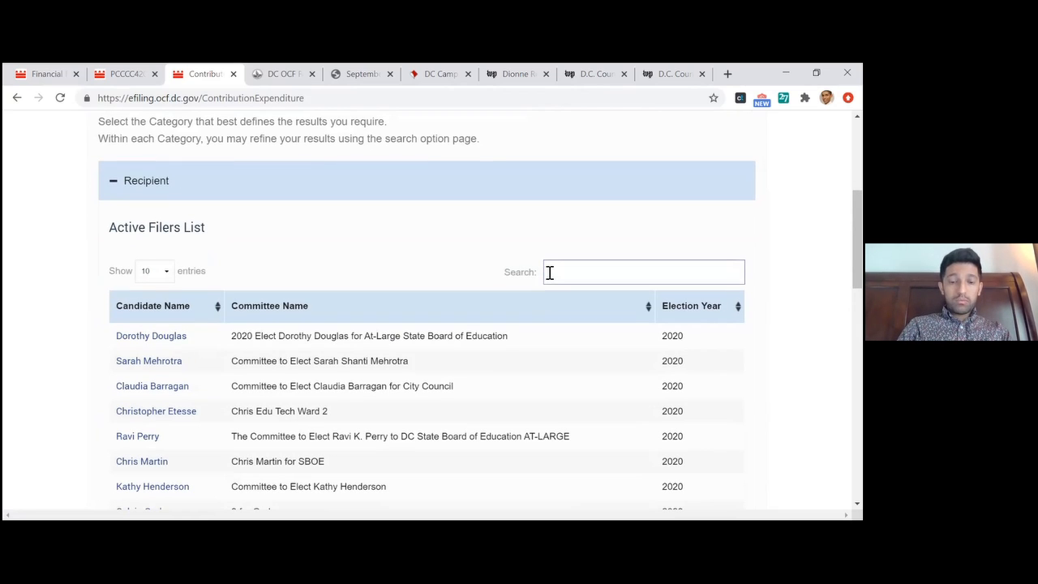
pyautogui.write('Todd')
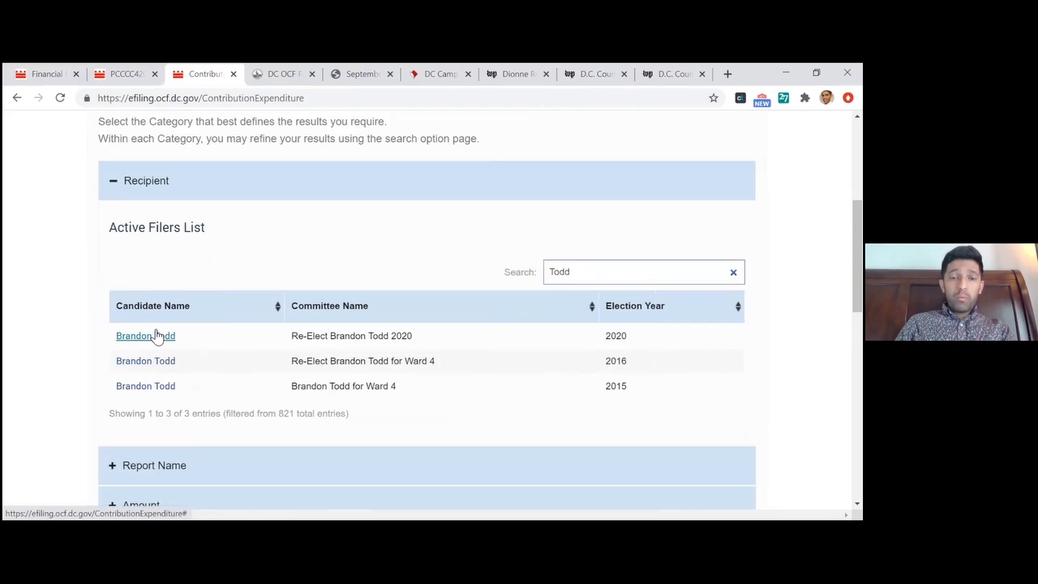
pyautogui.doubleClick(400, 335)
pyautogui.click(444, 344)
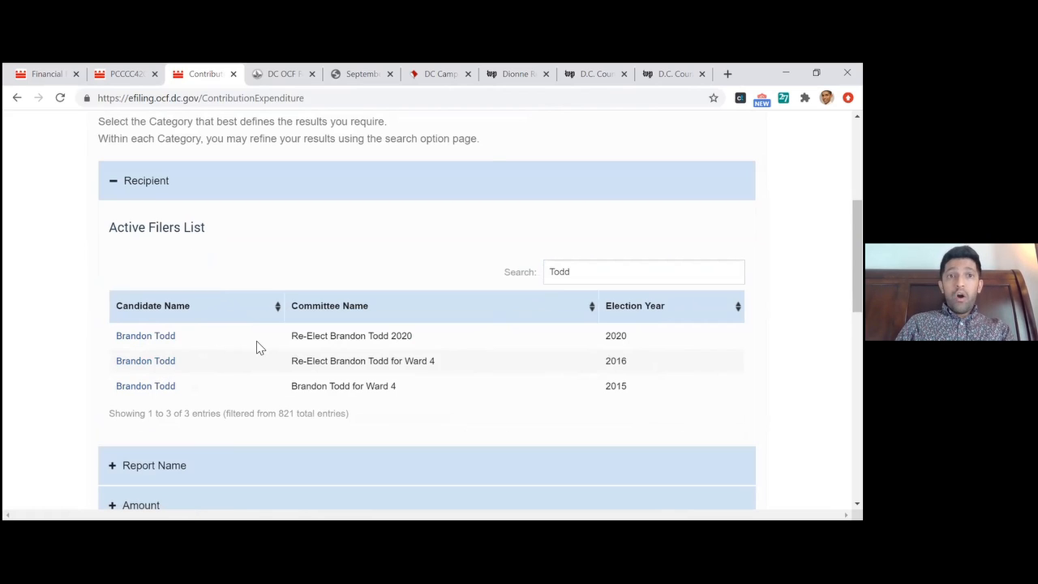
pyautogui.click(166, 341)
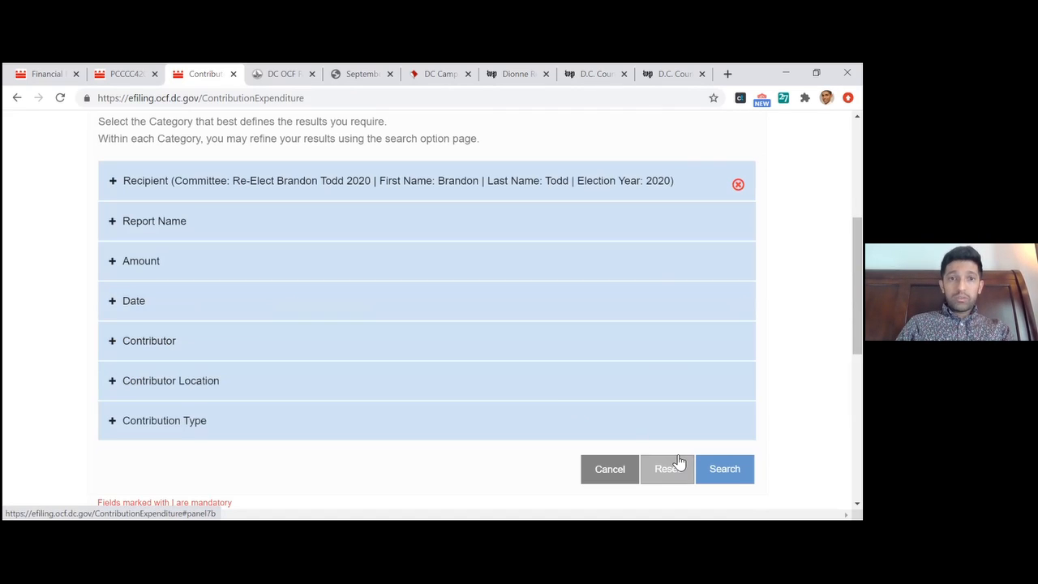
pyautogui.click(717, 469)
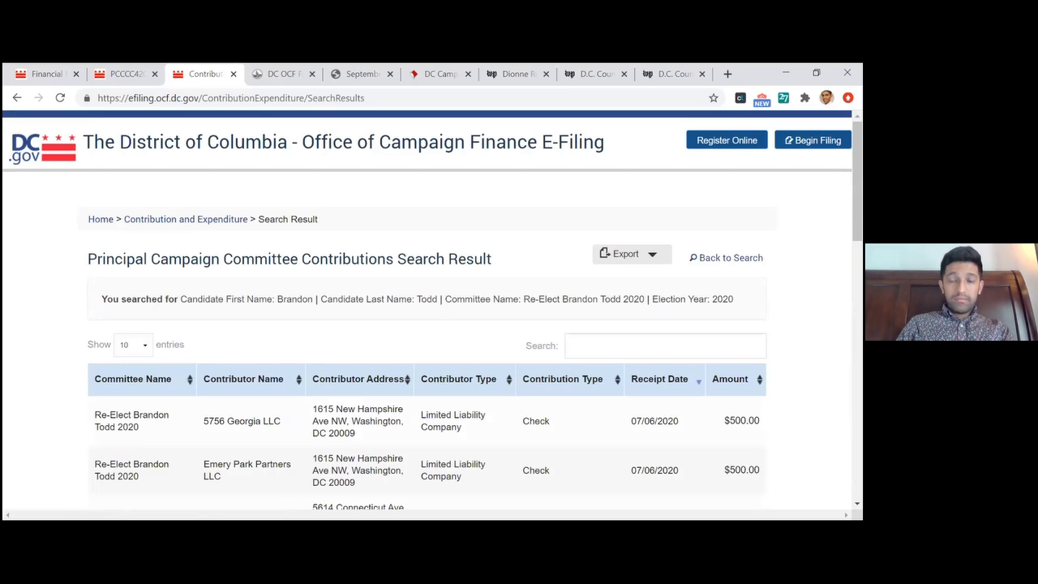
# Review the committee's contribution results by contributor, type, date and amount, and show the available export formats
pyautogui.moveTo(735, 300); pyautogui.dragTo(87, 219)
pyautogui.scroll(-2, 432, 309)
pyautogui.scroll(2, 432, 309)
pyautogui.scroll(-3, 432, 310)
pyautogui.scroll(-5, 587, 213)
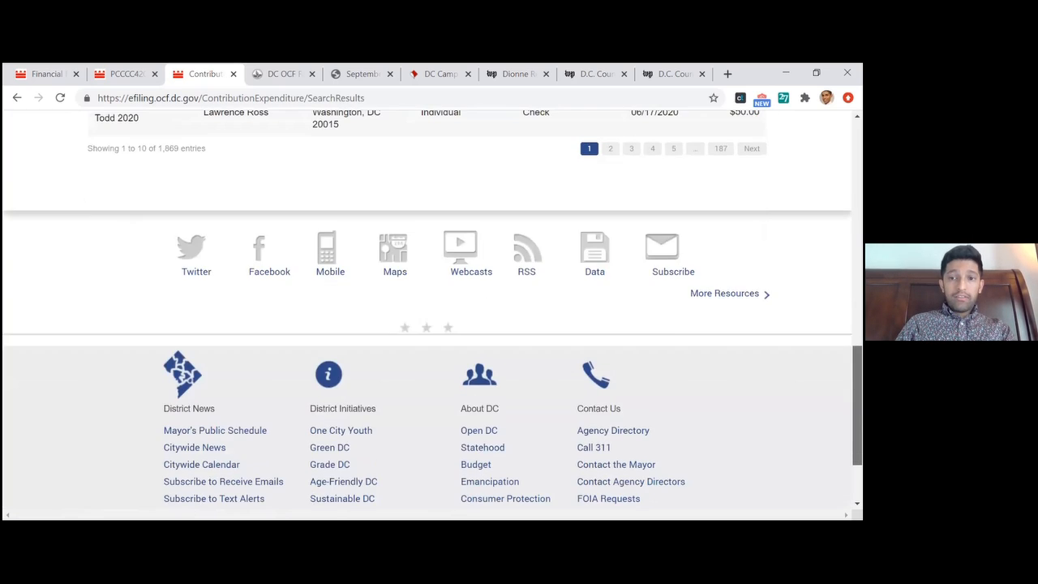
pyautogui.scroll(4, 587, 214)
pyautogui.scroll(6, 587, 472)
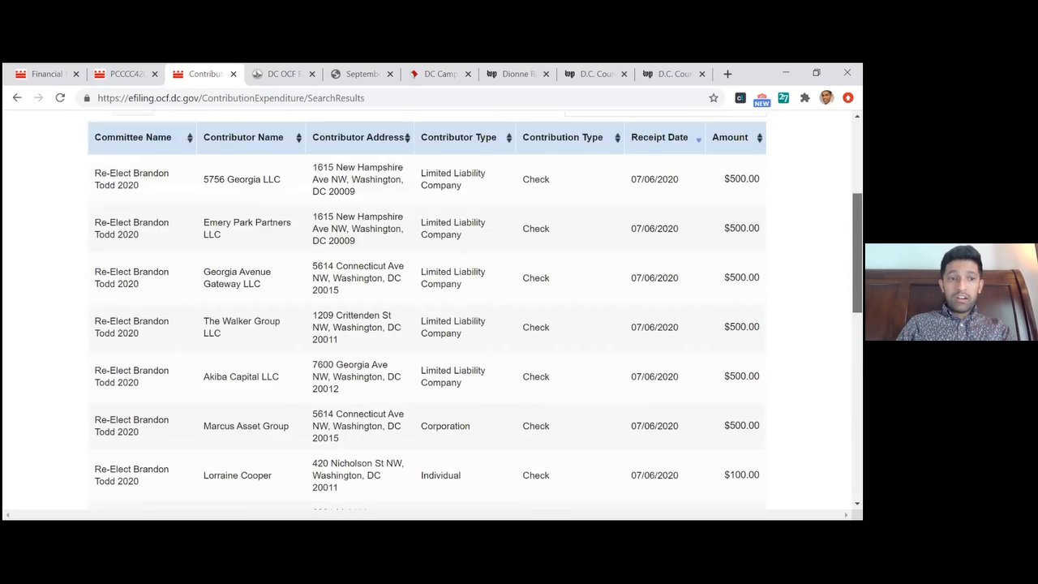
pyautogui.scroll(-3, 587, 472)
pyautogui.scroll(-4, 587, 404)
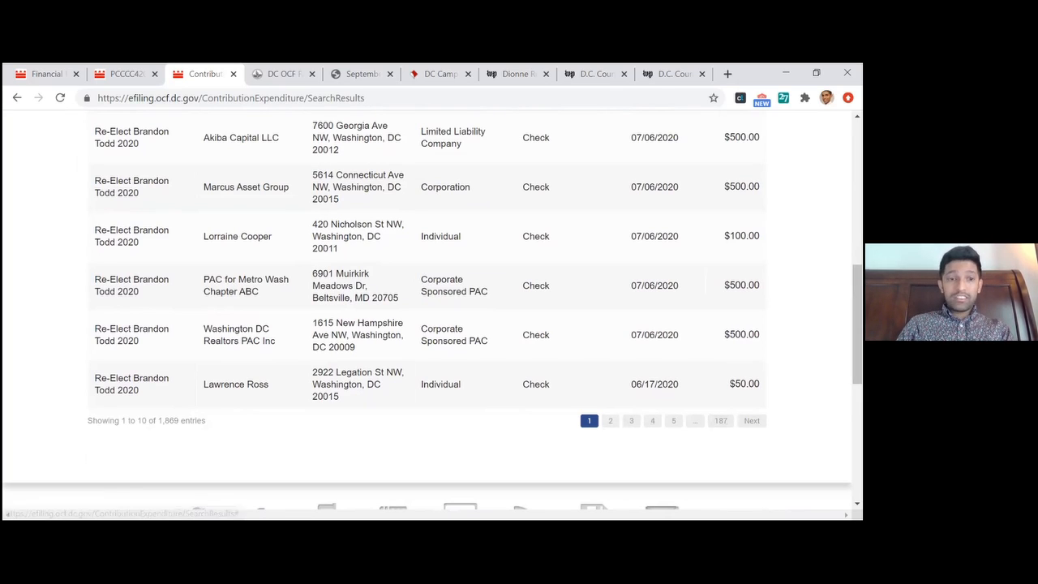
pyautogui.scroll(5, 587, 403)
pyautogui.moveTo(857, 214); pyautogui.dragTo(857, 218)
pyautogui.click(840, 224)
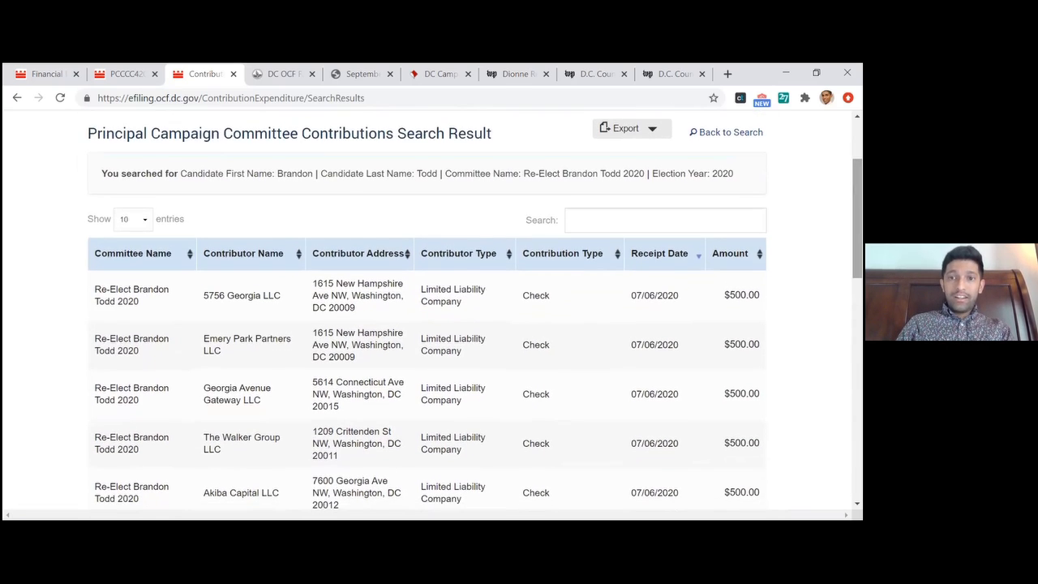
pyautogui.click(649, 139)
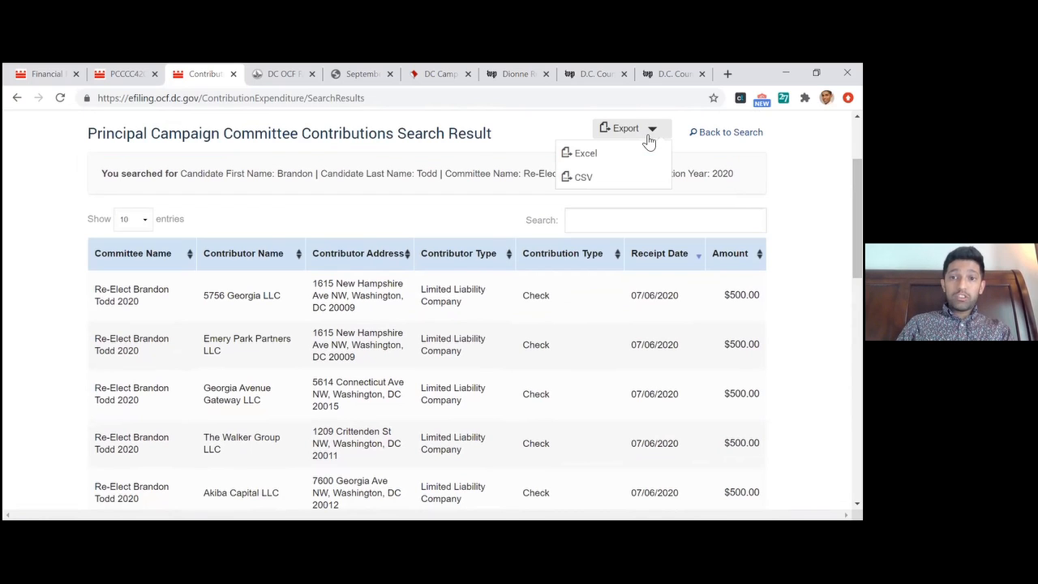
pyautogui.moveTo(857, 219); pyautogui.dragTo(857, 229)
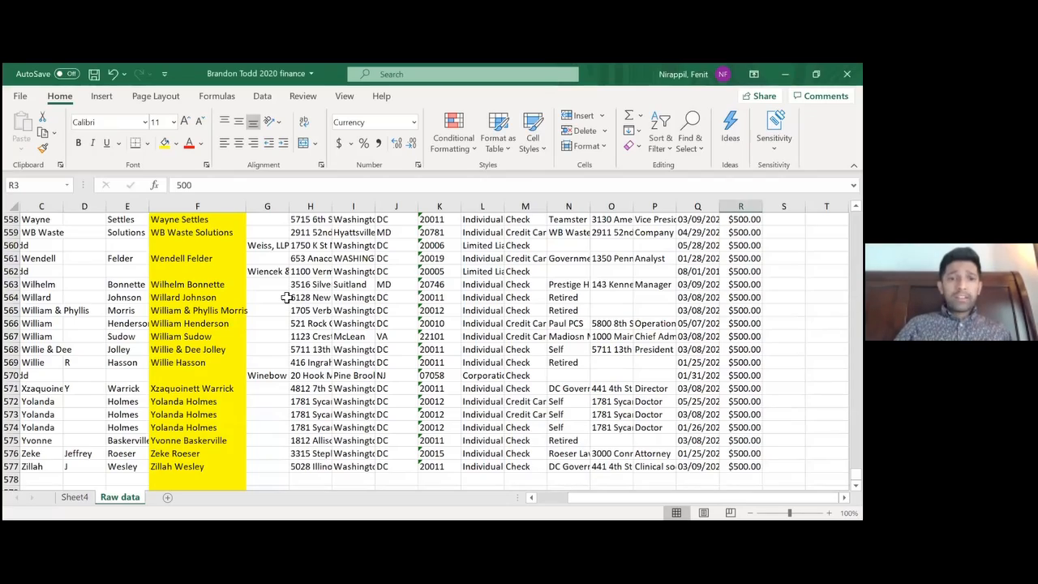
# In the candidate's 2020 finance workbook in Excel, go back to the first rows and the Committee Name column of the Raw data sheet
pyautogui.press('Up')
pyautogui.press('Up')
pyautogui.click(90, 288)
pyautogui.press('Left')
pyautogui.press('Left')
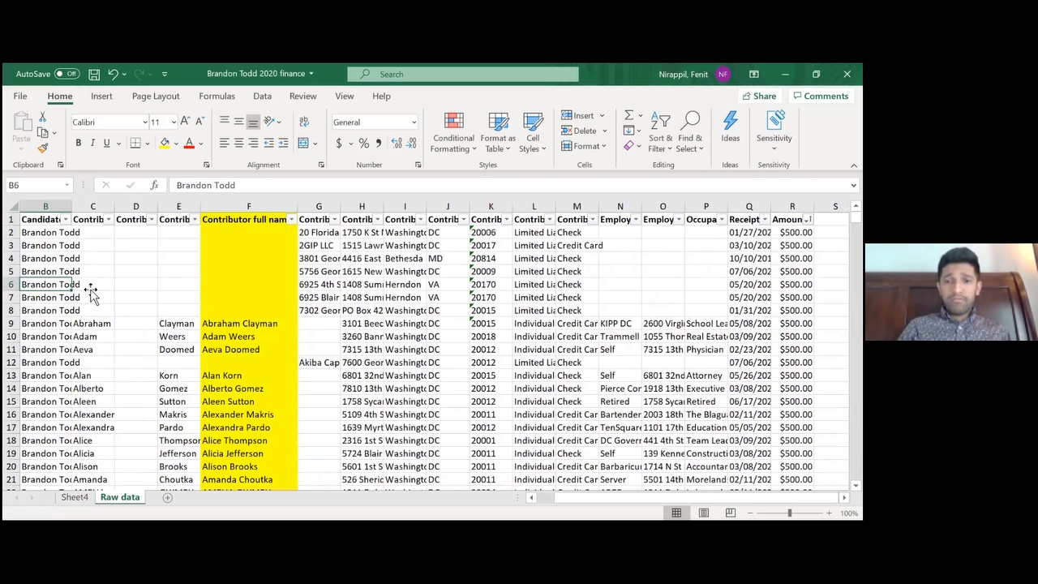
pyautogui.press('Left')
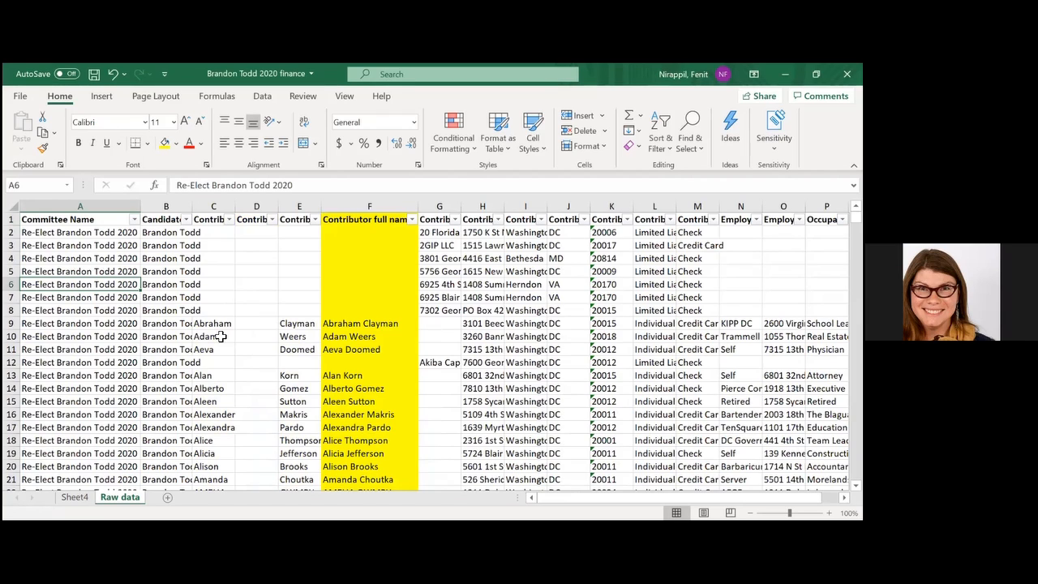
# Go through the Raw data columns in row 6 from the committee name across to the contribution amount
pyautogui.press('Right')
pyautogui.press('Right')
pyautogui.press('Right')
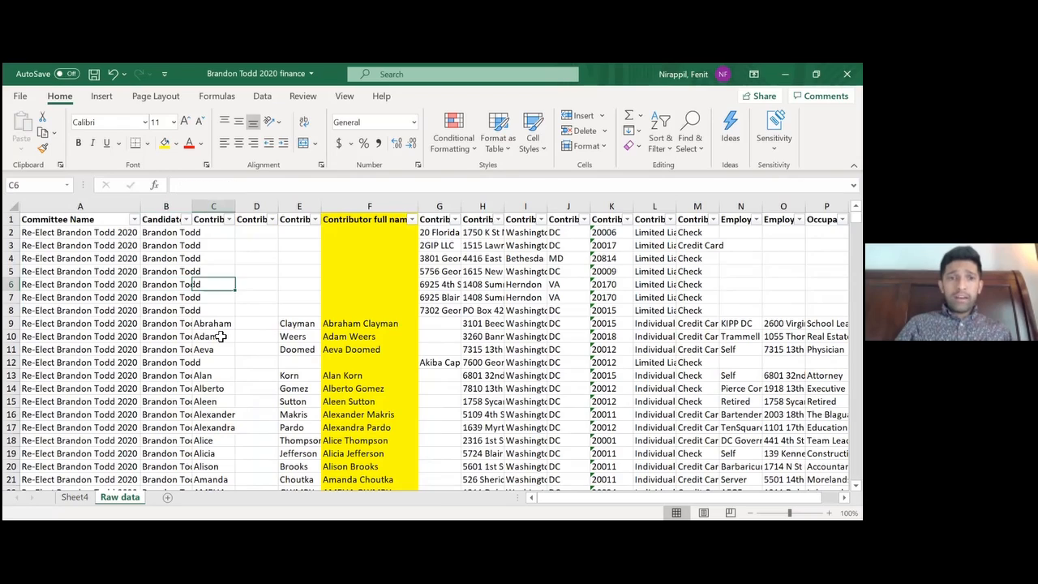
pyautogui.press('Right')
pyautogui.press('Right')
pyautogui.press('Right')
pyautogui.press('Right')
pyautogui.press('Right')
pyautogui.press('Right')
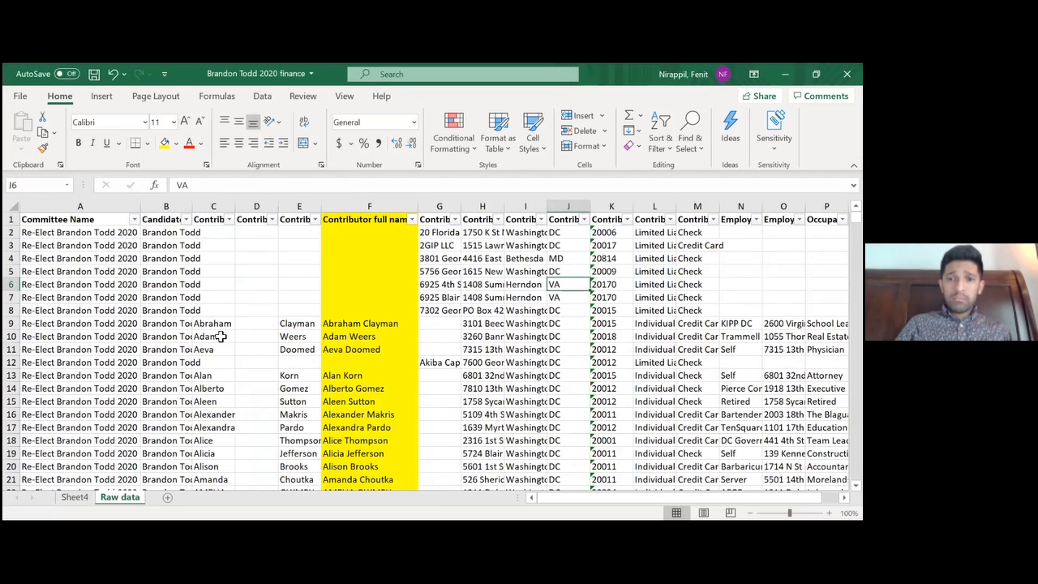
pyautogui.press('Right')
pyautogui.press('Right')
pyautogui.press('Right')
pyautogui.press('Right')
pyautogui.press('Right')
pyautogui.press('Right')
pyautogui.press('Right')
pyautogui.press('Right')
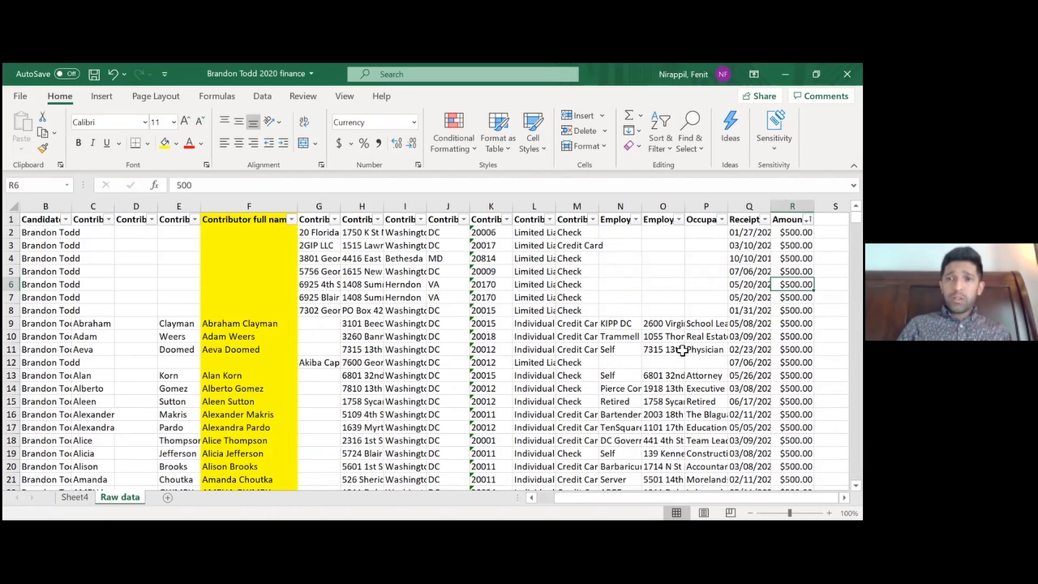
# Check the summary figures for the whole Amount column, and return to a single amount cell
pyautogui.click(792, 206)
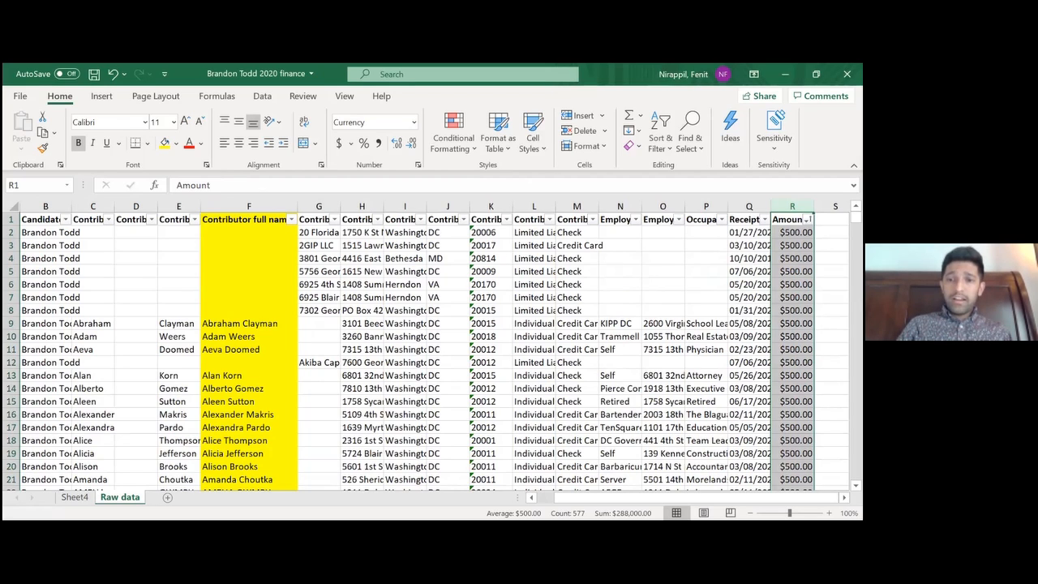
pyautogui.click(835, 272)
pyautogui.click(792, 272)
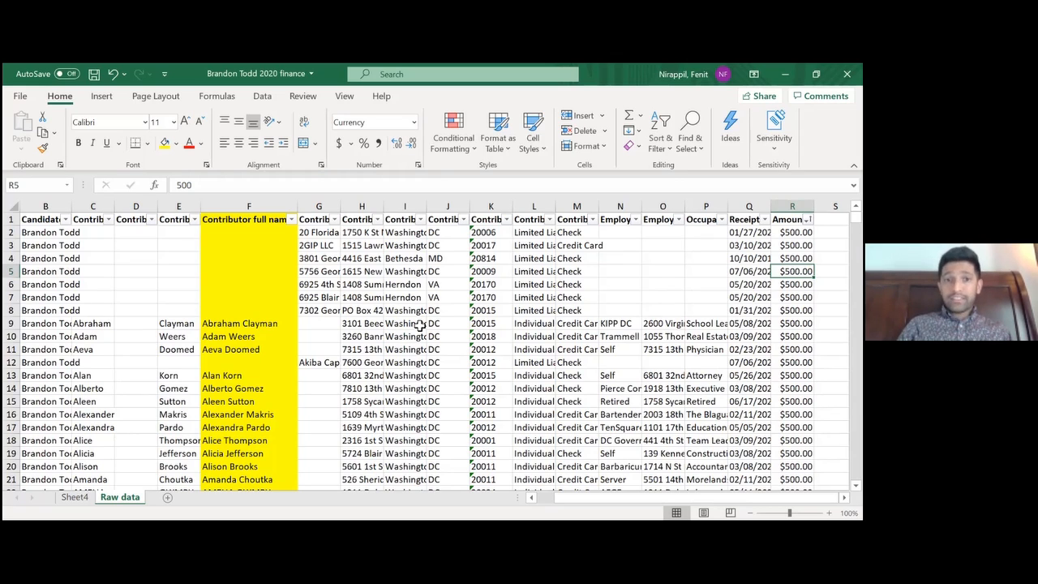
# Return to the Committee Name header in cell A1 of the Raw data sheet
pyautogui.click(390, 349)
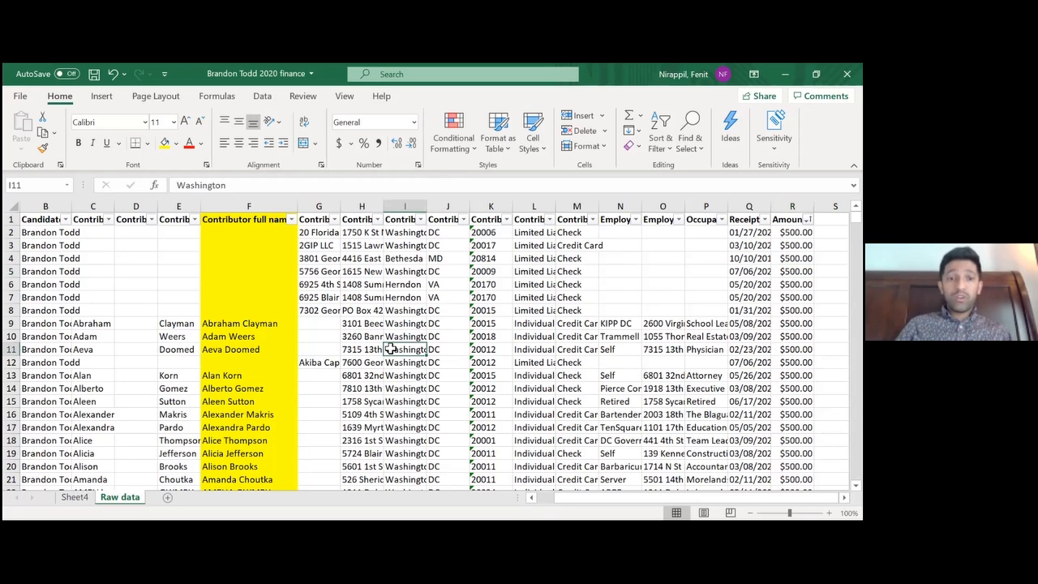
pyautogui.press('Left')
pyautogui.press('Left')
pyautogui.press('Left')
pyautogui.press('Left')
pyautogui.press('Left')
pyautogui.press('Left')
pyautogui.press('Left')
pyautogui.press('Left')
pyautogui.press('Up')
pyautogui.press('Up')
pyautogui.press('Up')
pyautogui.press('Up')
pyautogui.press('Up')
pyautogui.press('Up')
pyautogui.press('Up')
pyautogui.press('Up')
pyautogui.press('Up')
pyautogui.press('Up')
pyautogui.press('Down')
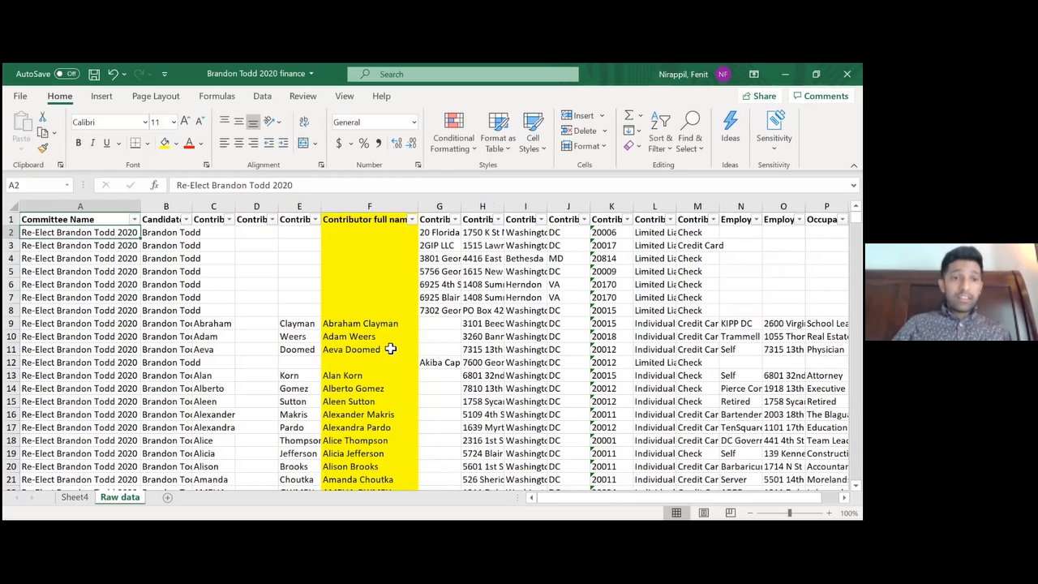
pyautogui.click(85, 219)
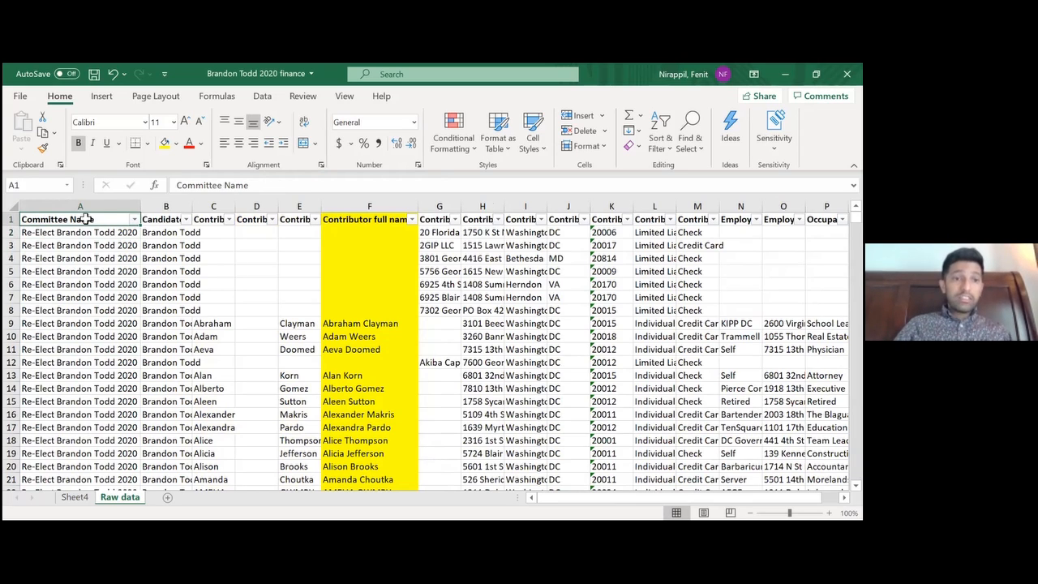
pyautogui.press('Down')
pyautogui.press('Up')
pyautogui.press('Right')
pyautogui.press('Left')
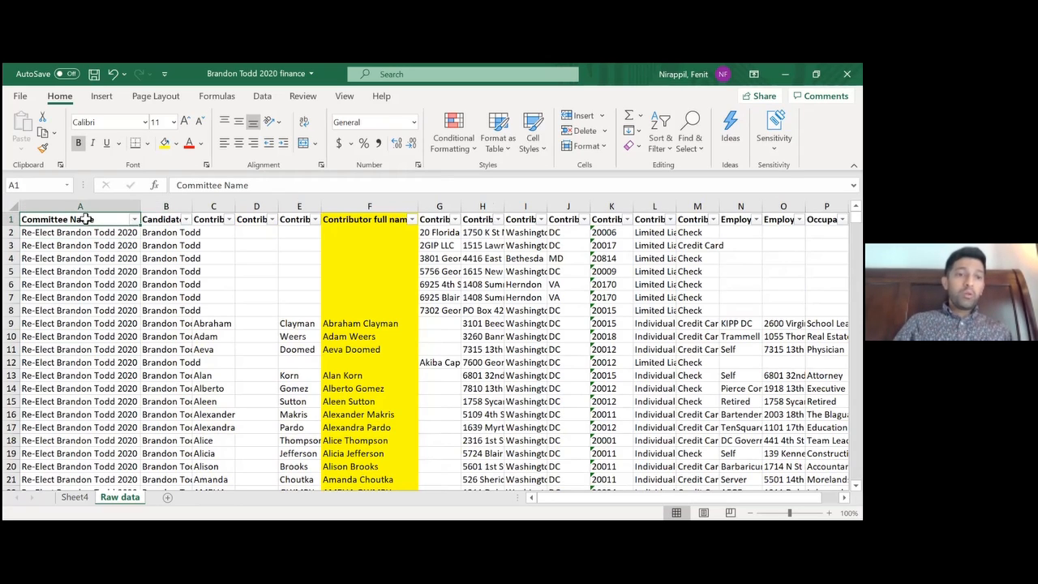
# Go through the row 1 headers from the candidate name to the Contributor Last Name column
pyautogui.press('Right')
pyautogui.press('Right')
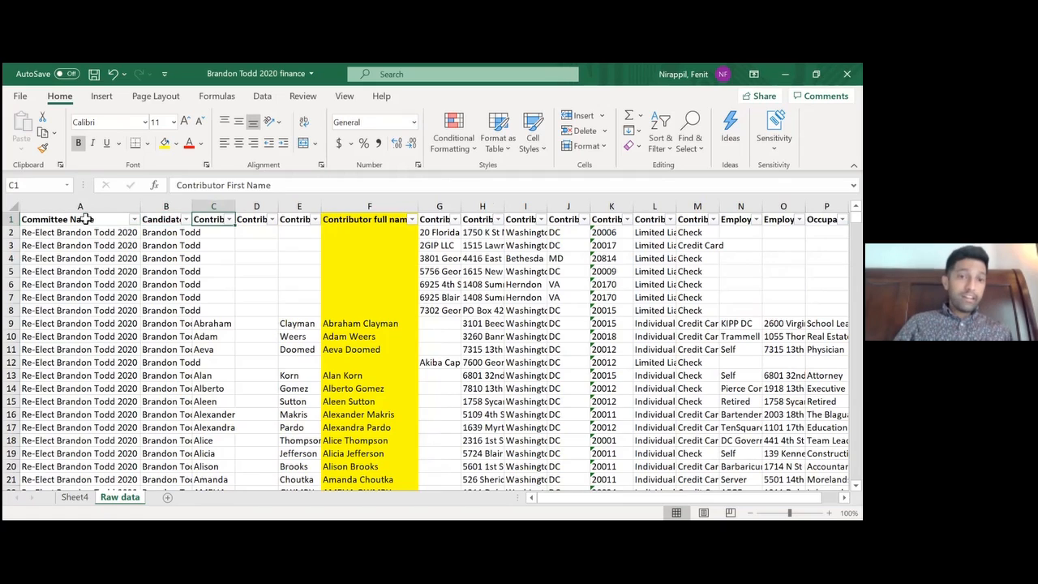
pyautogui.press('Right')
pyautogui.press('Left')
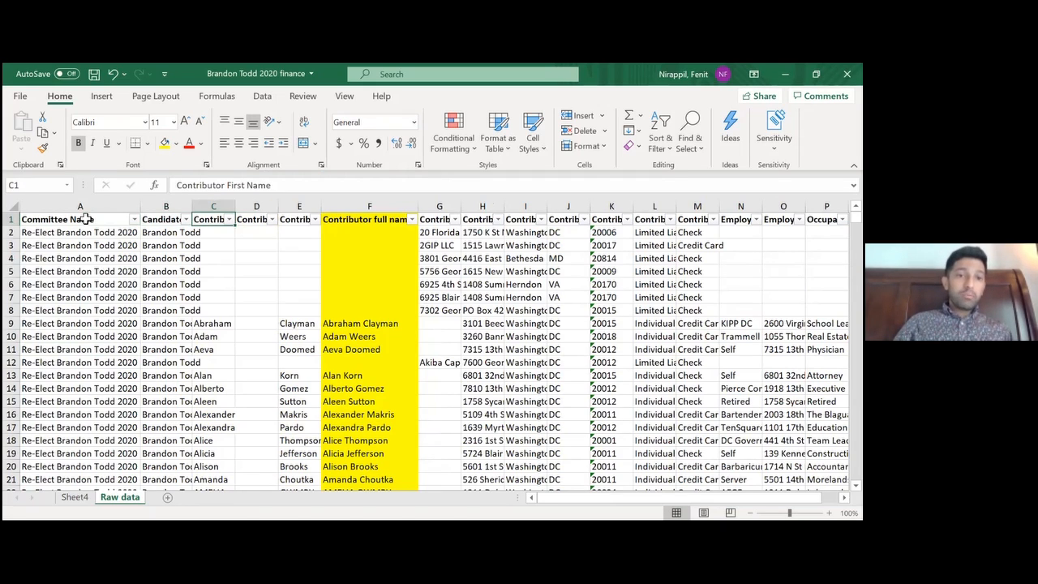
pyautogui.press('Right')
pyautogui.press('Right')
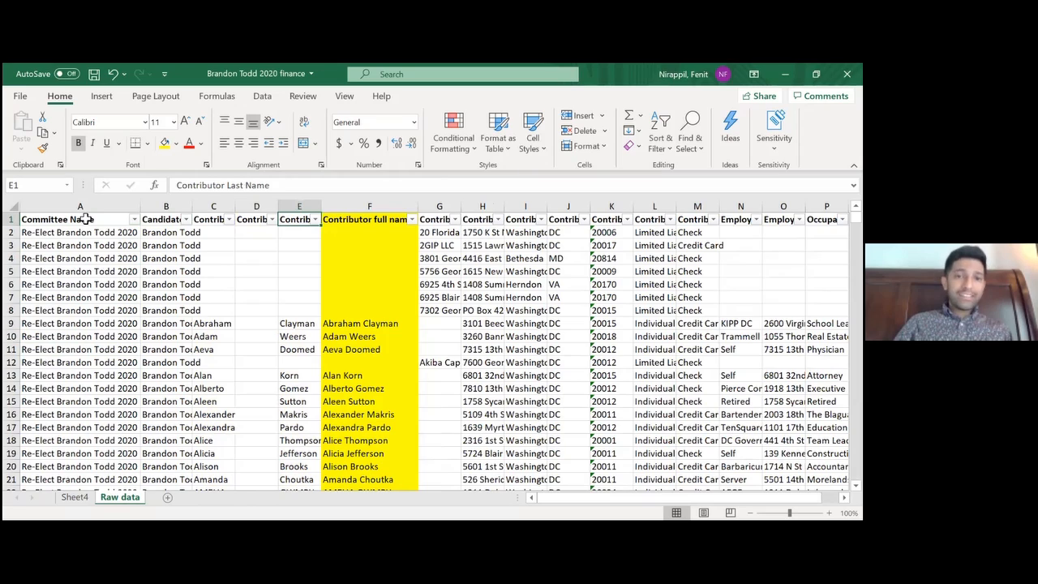
# Compare the separate contributor name columns C to E with the combined Contributor full name column, and inspect the CONCATENATE formula in F9
pyautogui.click(215, 206)
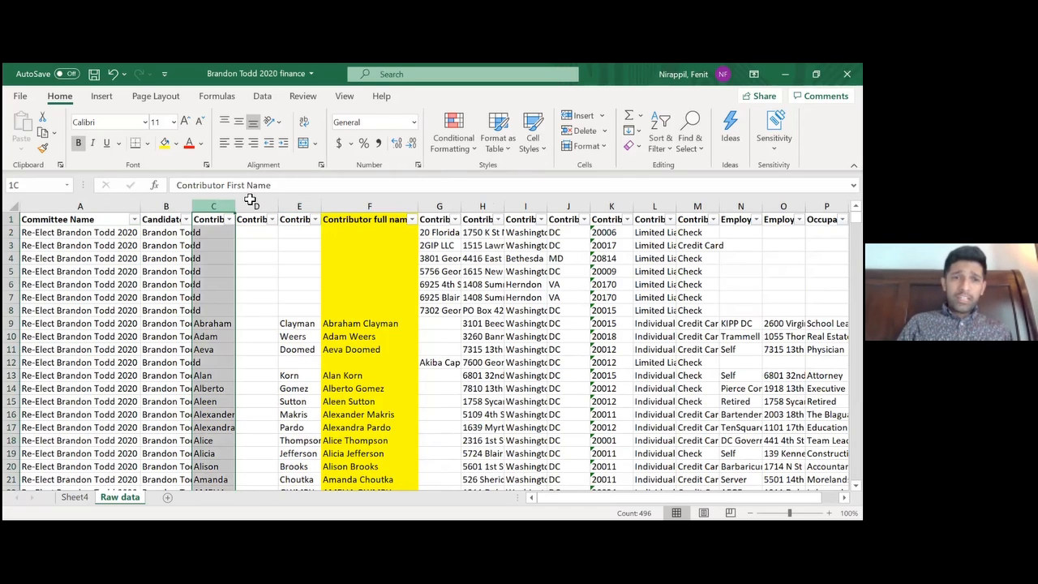
pyautogui.keyDown('shift'); pyautogui.click(312, 207); pyautogui.keyUp('shift')
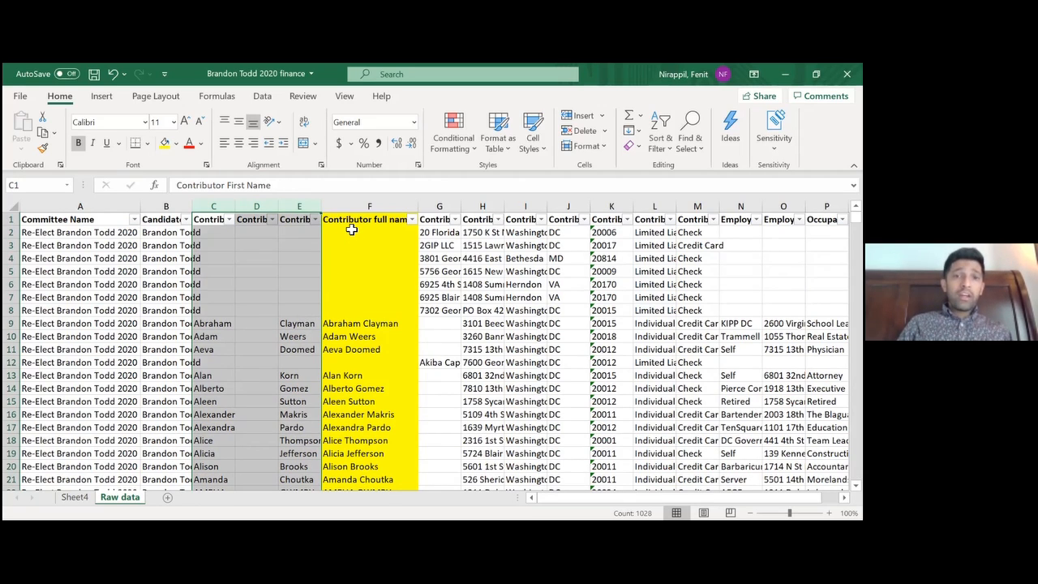
pyautogui.click(365, 207)
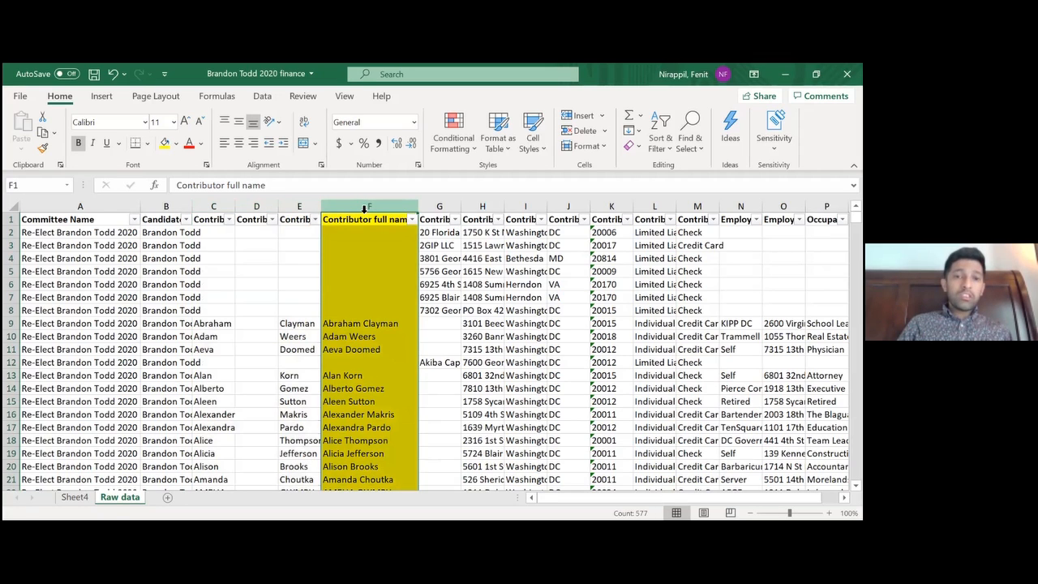
pyautogui.click(365, 325)
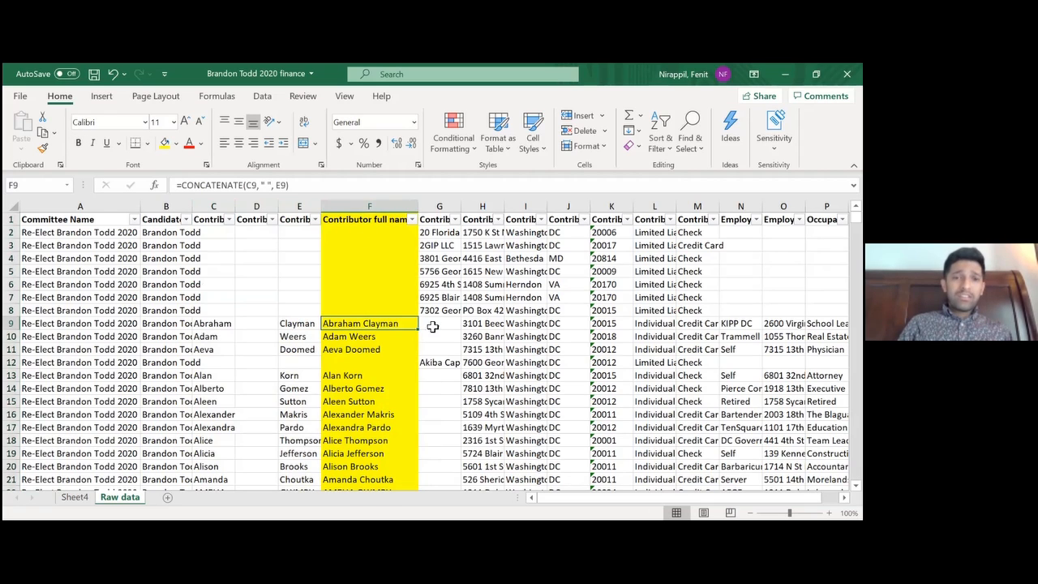
pyautogui.click(367, 376)
pyautogui.click(362, 325)
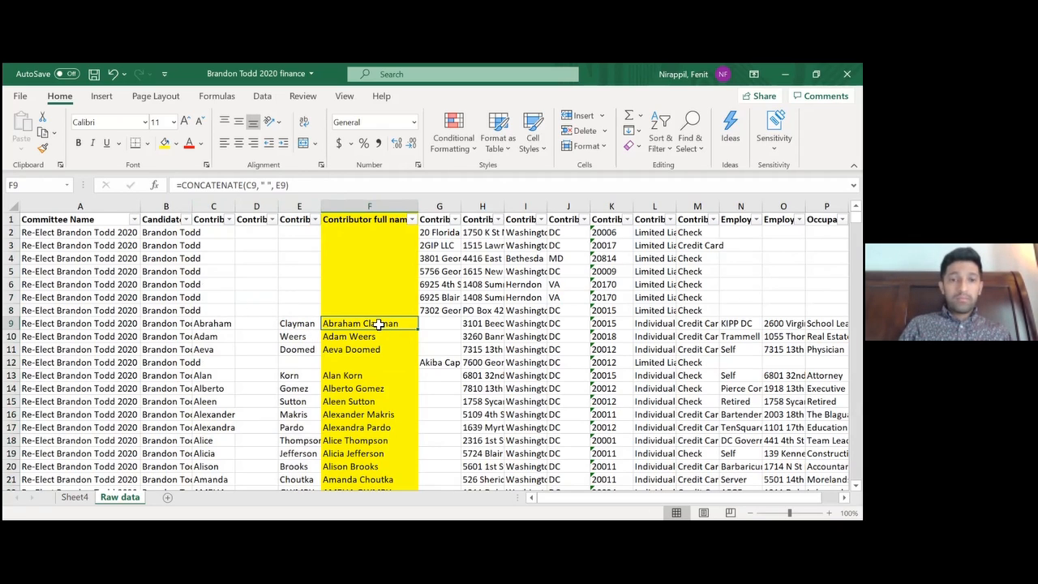
# Go to the Contributor Organization Name header in column G and on to its first entry in G2
pyautogui.click(451, 339)
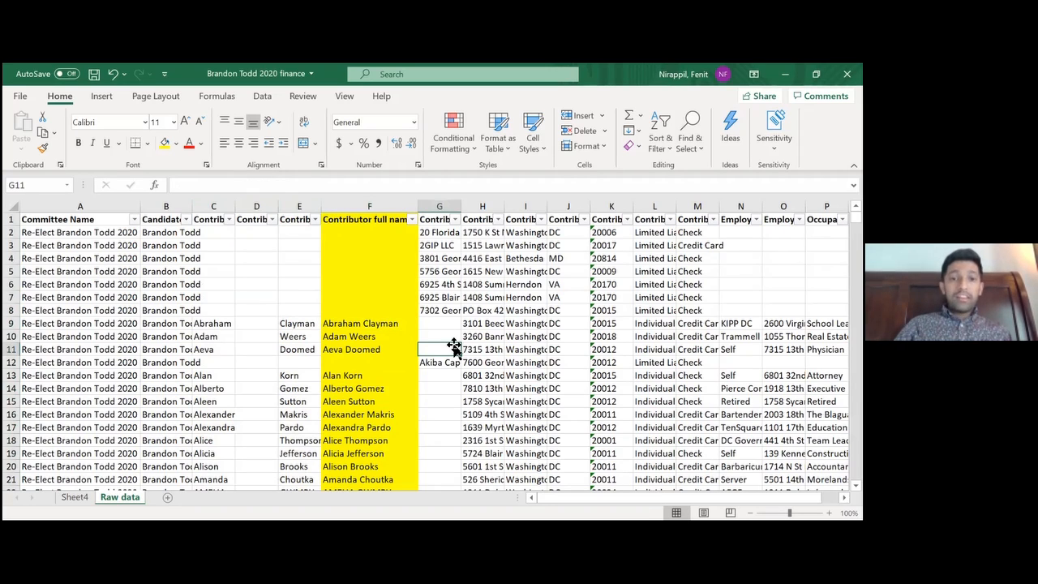
pyautogui.press('Up')
pyautogui.press('Up')
pyautogui.press('Up')
pyautogui.press('Up')
pyautogui.press('Up')
pyautogui.press('Up')
pyautogui.press('Up')
pyautogui.press('Up')
pyautogui.press('Up')
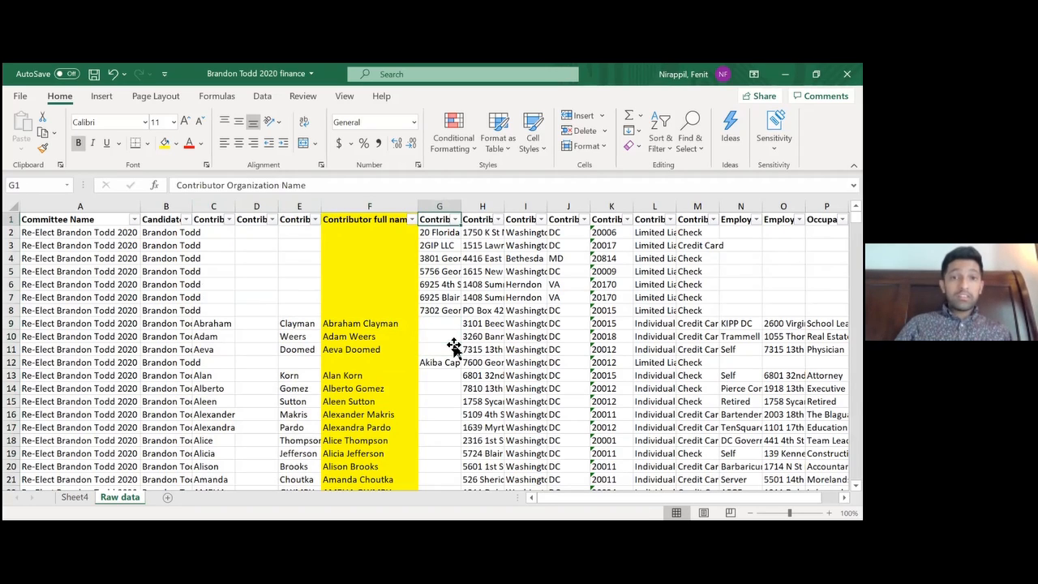
pyautogui.press('Left')
pyautogui.press('Down')
pyautogui.press('Left')
pyautogui.press('Right')
pyautogui.press('Right')
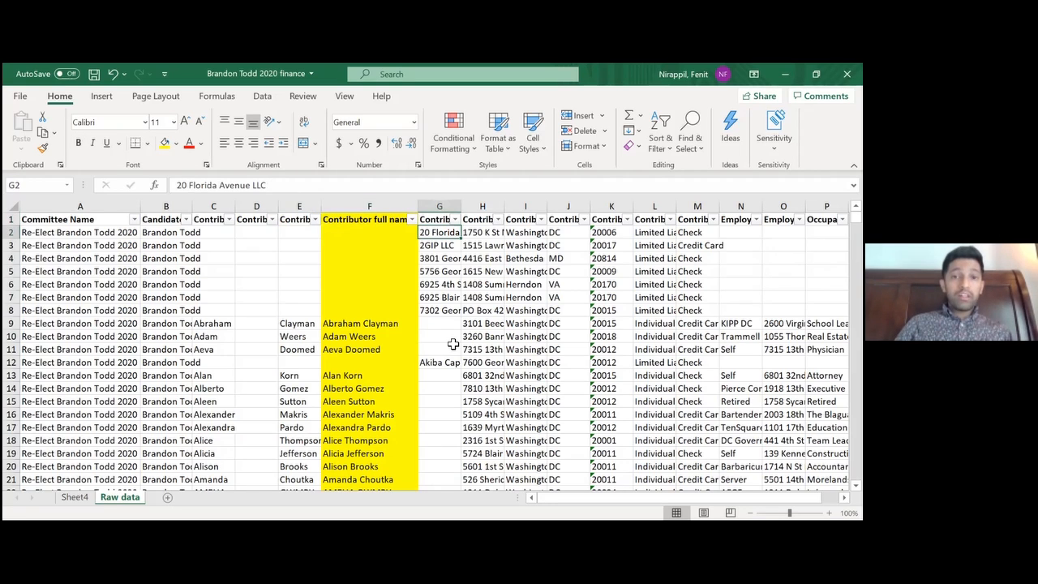
# Read through the organization names in column G from row 2 down to row 7
pyautogui.press('Down')
pyautogui.press('Down')
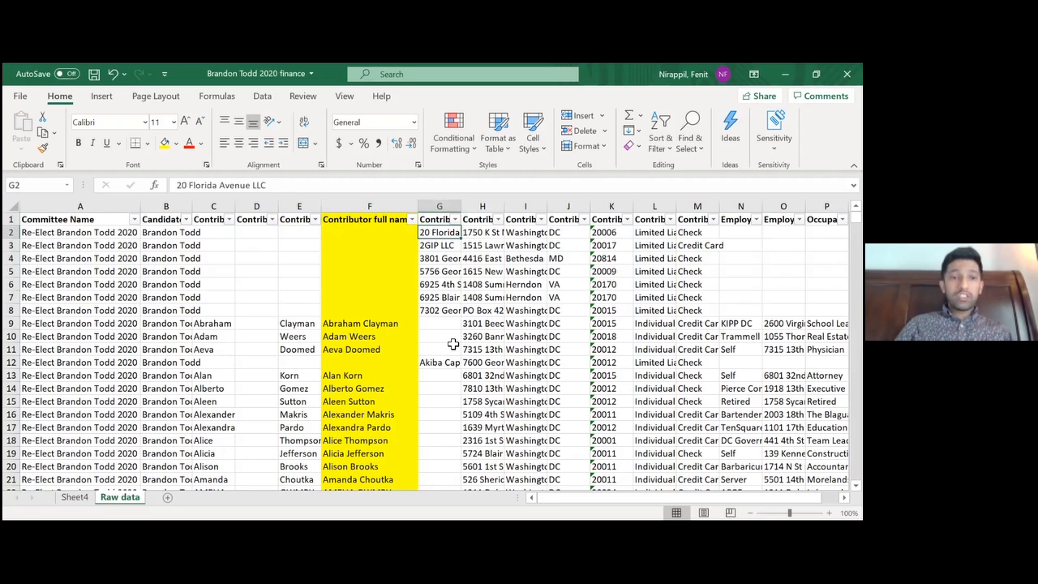
pyautogui.press('Down')
pyautogui.press('Up')
pyautogui.press('Up')
pyautogui.press('Down')
pyautogui.press('Down')
pyautogui.press('Down')
pyautogui.press('Down')
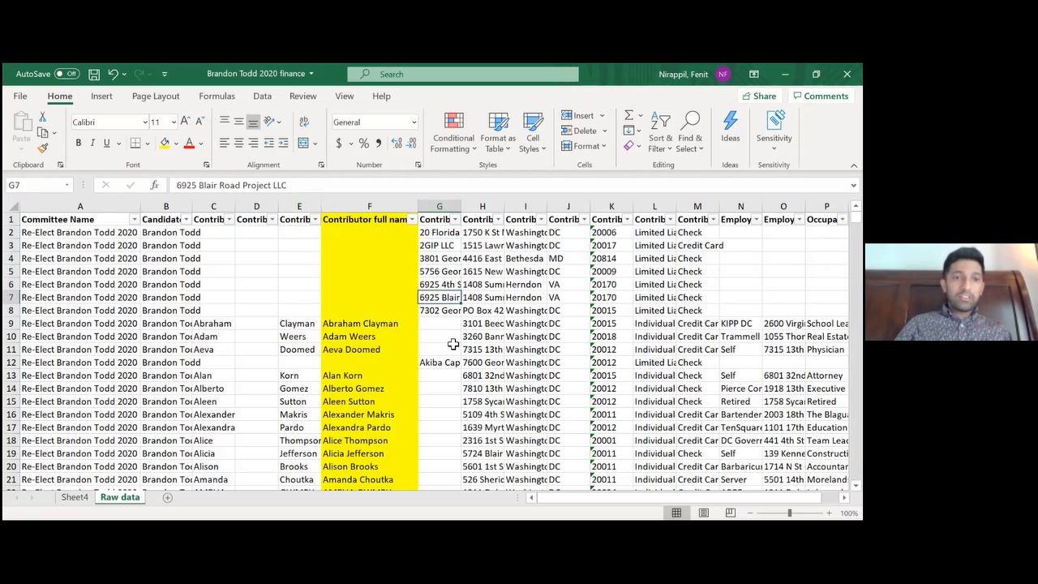
# Go through the contributor address headers, from Contributor Street across to Contributor ZipCode and Contributor Type
pyautogui.press('Right')
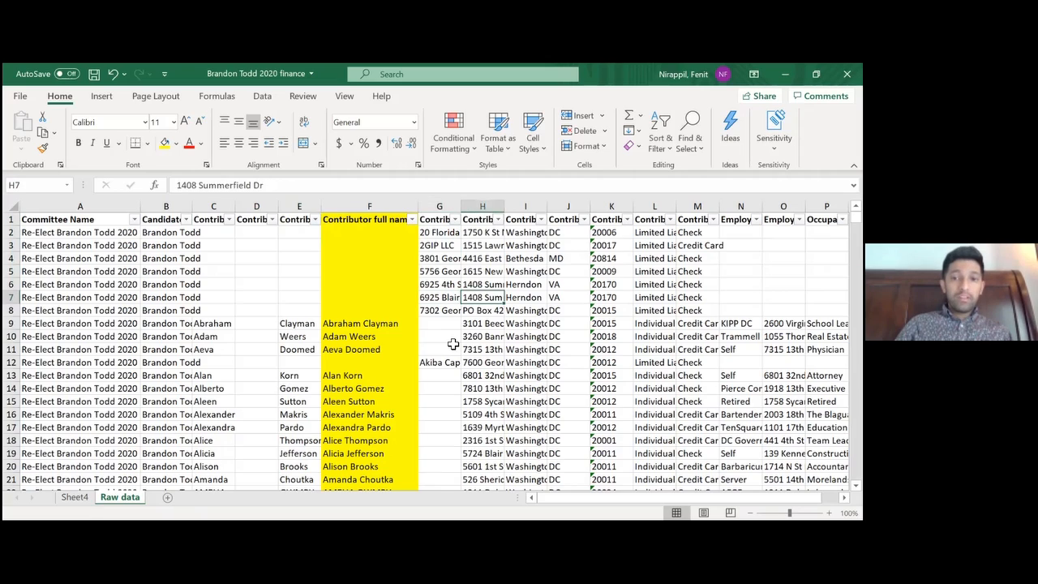
pyautogui.press('Up')
pyautogui.press('Up')
pyautogui.press('Up')
pyautogui.press('Up')
pyautogui.press('Up')
pyautogui.press('Up')
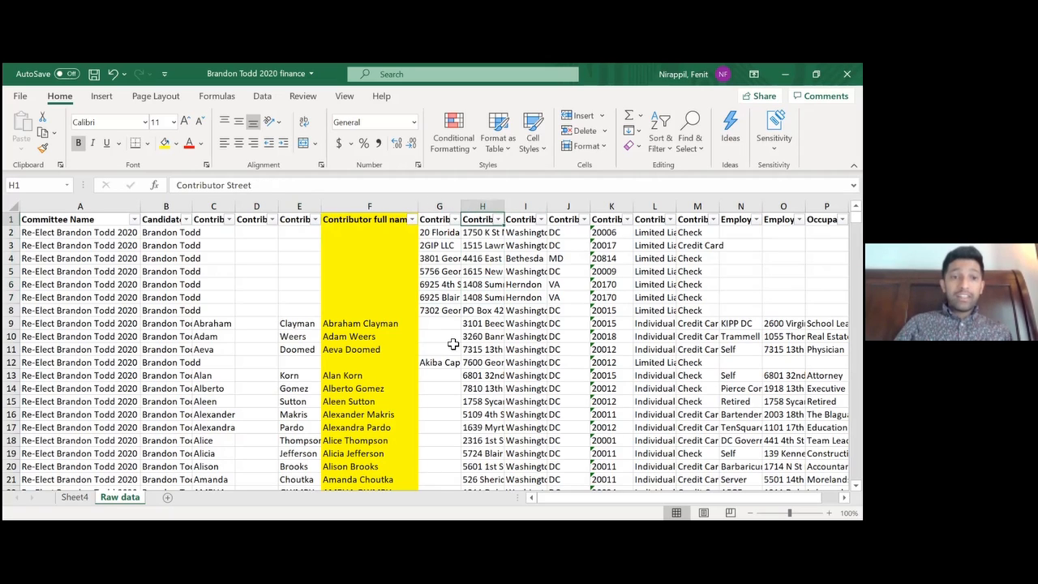
pyautogui.press('Right')
pyautogui.press('Right')
pyautogui.press('Right')
pyautogui.press('Right')
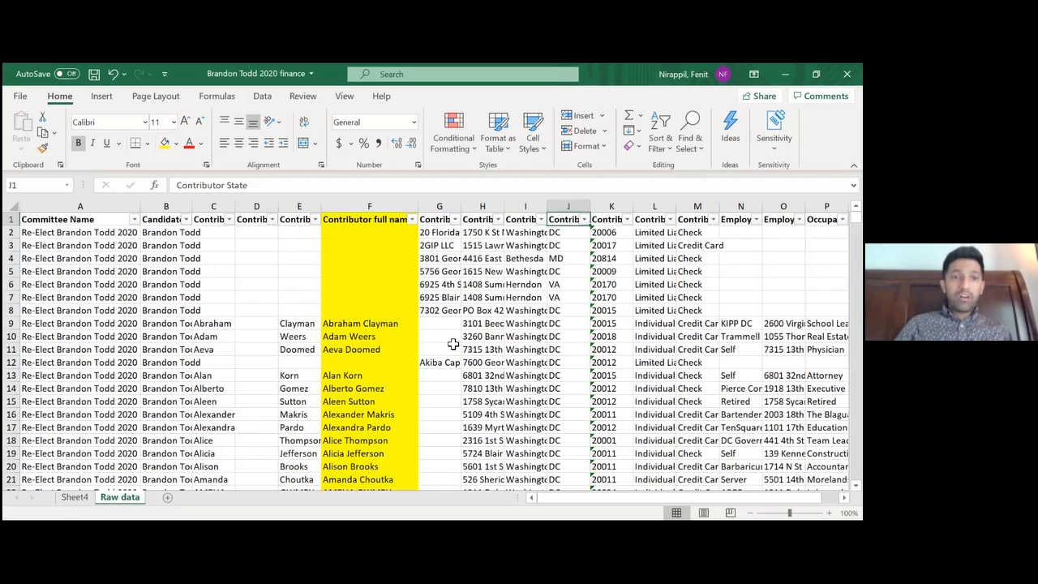
pyautogui.press('Left')
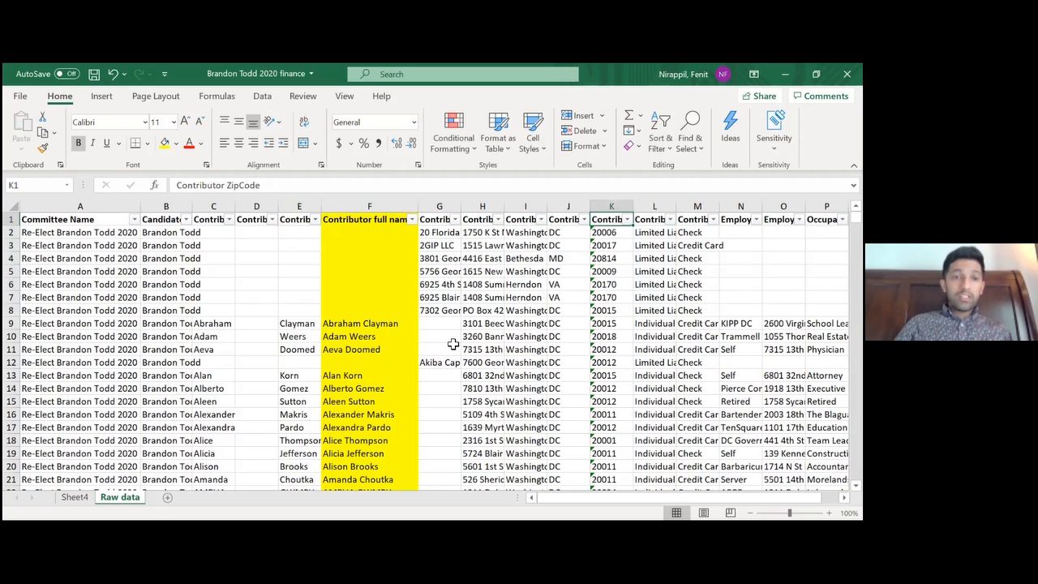
pyautogui.press('Right')
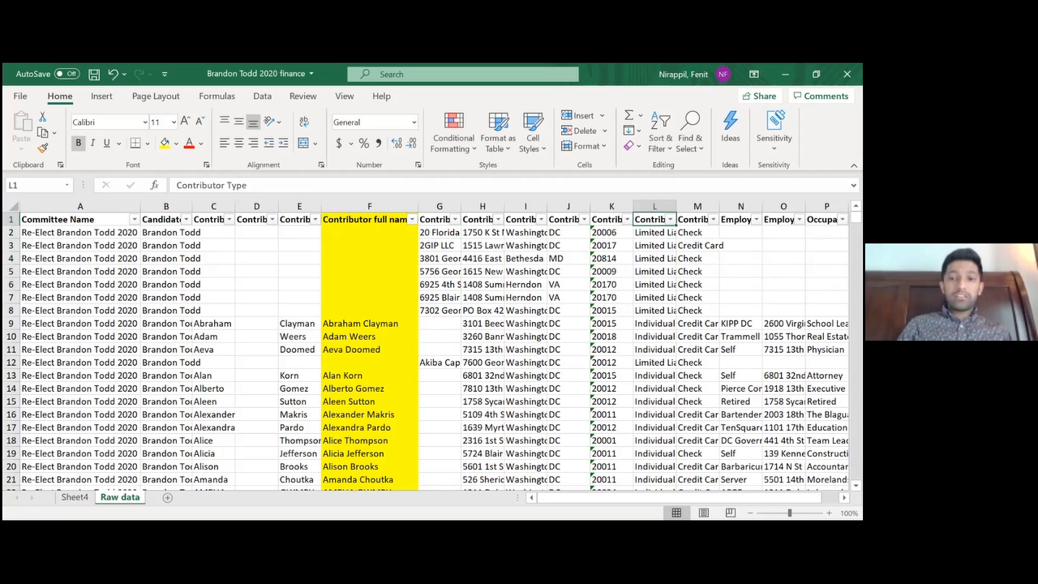
# Examine the Contributor Type entries in column L around row 11
pyautogui.click(659, 350)
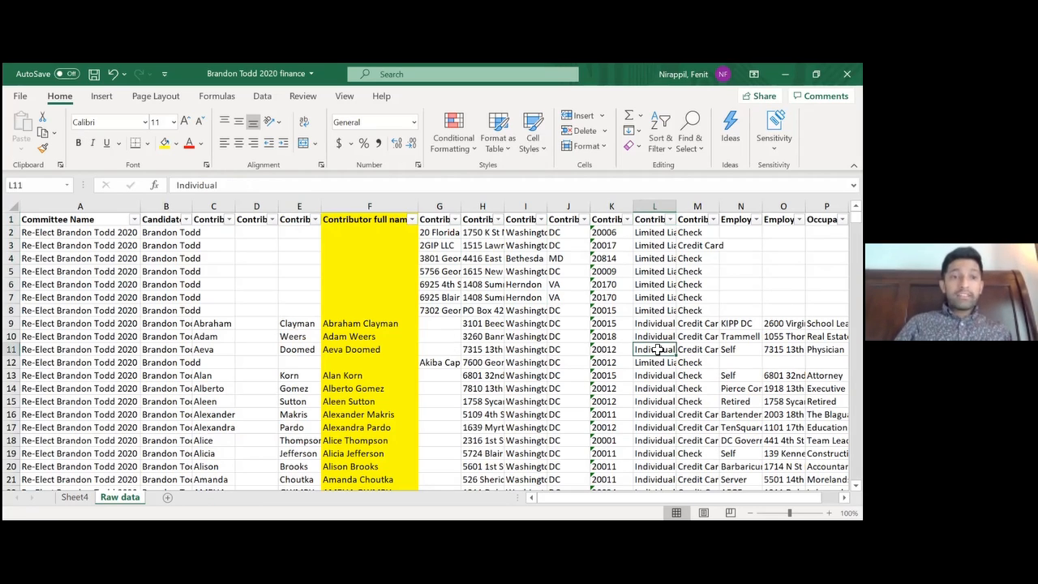
pyautogui.press('Down')
pyautogui.press('Up')
pyautogui.press('Up')
pyautogui.press('Up')
pyautogui.press('Up')
pyautogui.press('Up')
pyautogui.press('Up')
pyautogui.press('Up')
pyautogui.press('Up')
pyautogui.press('Up')
pyautogui.press('Up')
pyautogui.press('Up')
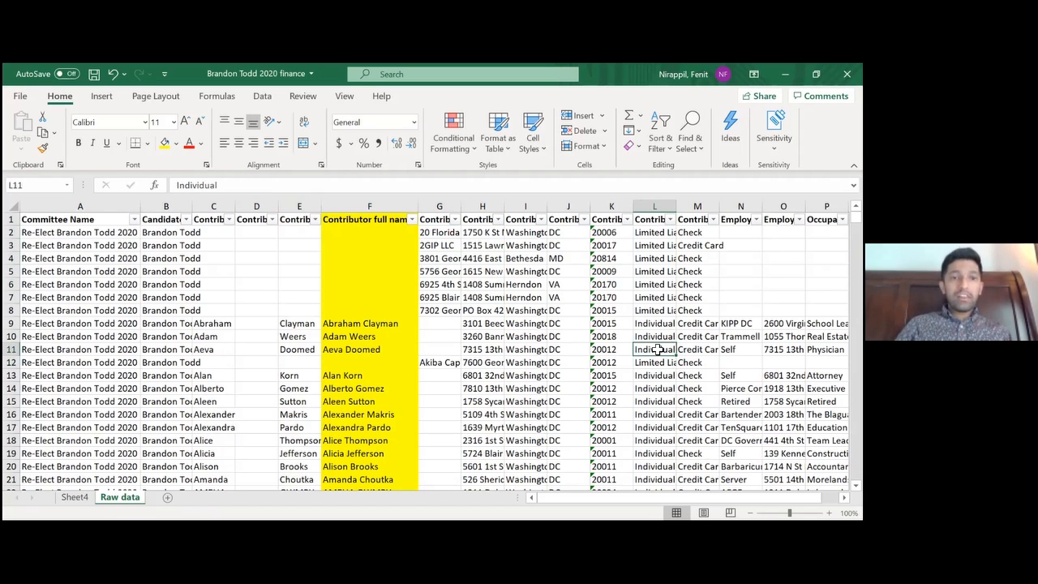
# Go through the remaining row 1 headers, from Employer Name and Employer Address across to Receipt Date and Amount
pyautogui.press('Right')
pyautogui.press('Right')
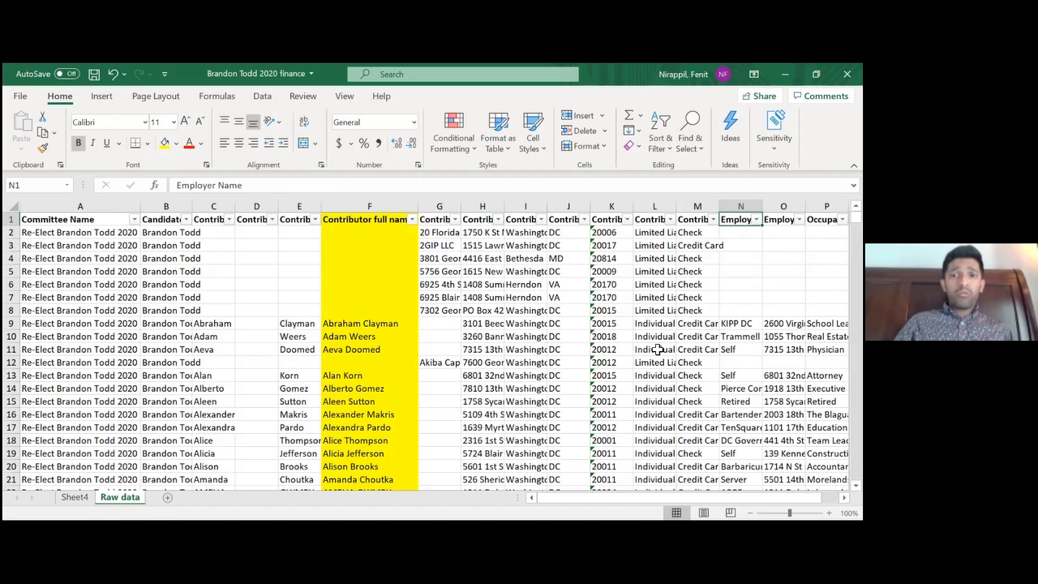
pyautogui.press('Right')
pyautogui.press('Left')
pyautogui.press('Right')
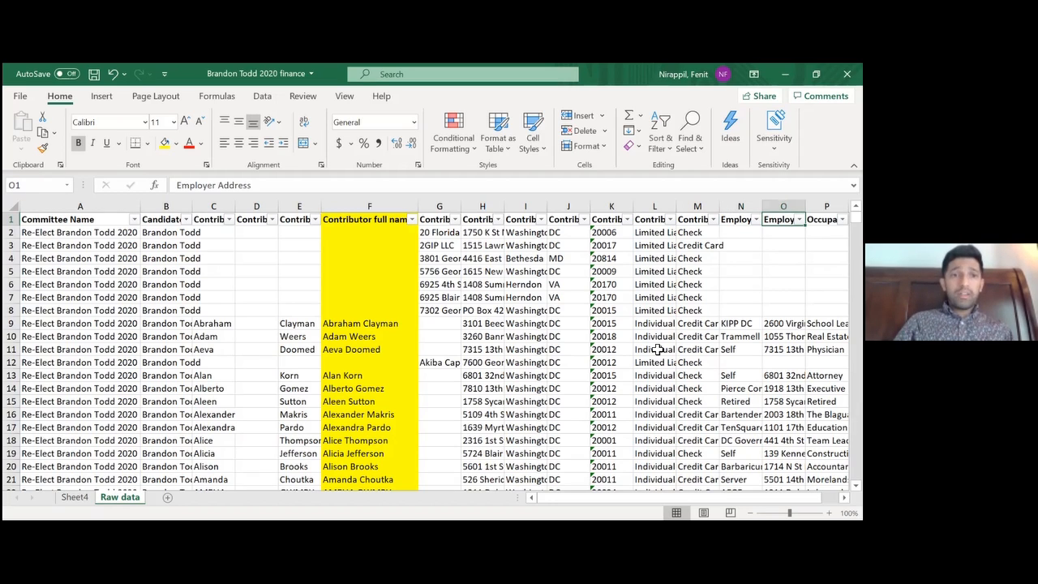
pyautogui.press('Right')
pyautogui.press('Right')
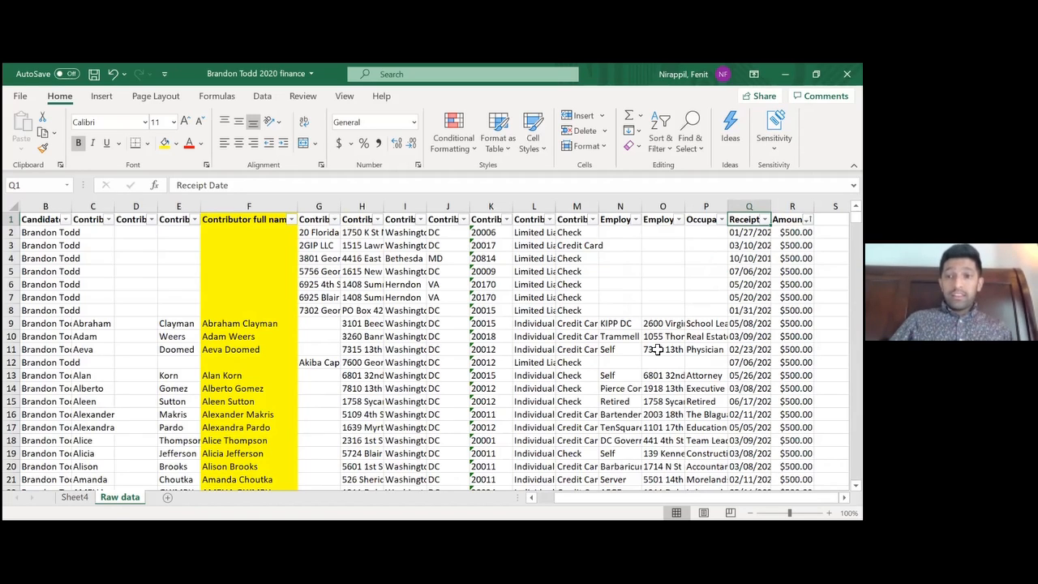
pyautogui.press('Right')
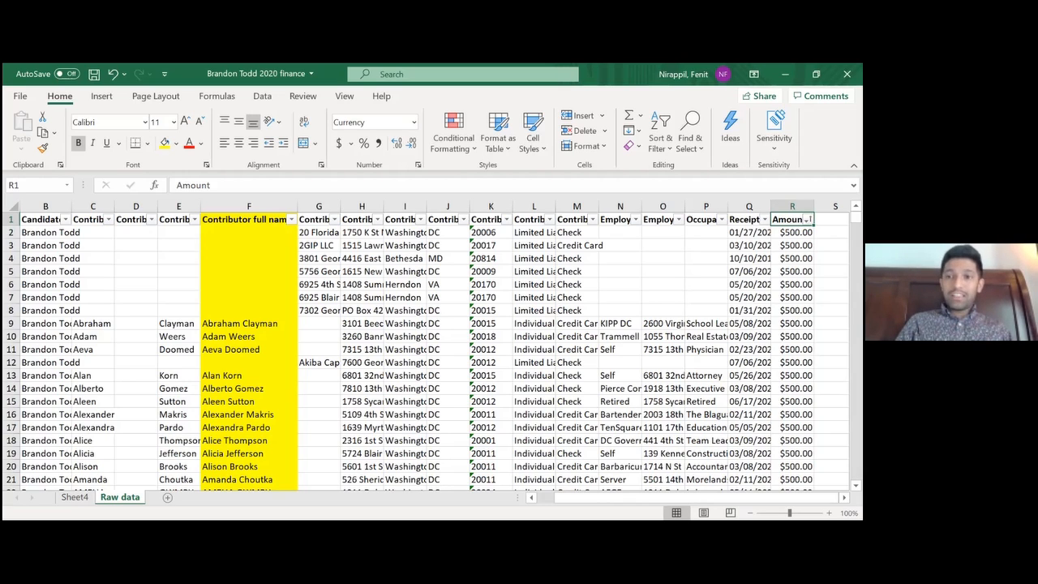
# Look at the Amount column's filter options, and locate the Filter command that applies to the header row
pyautogui.click(807, 219)
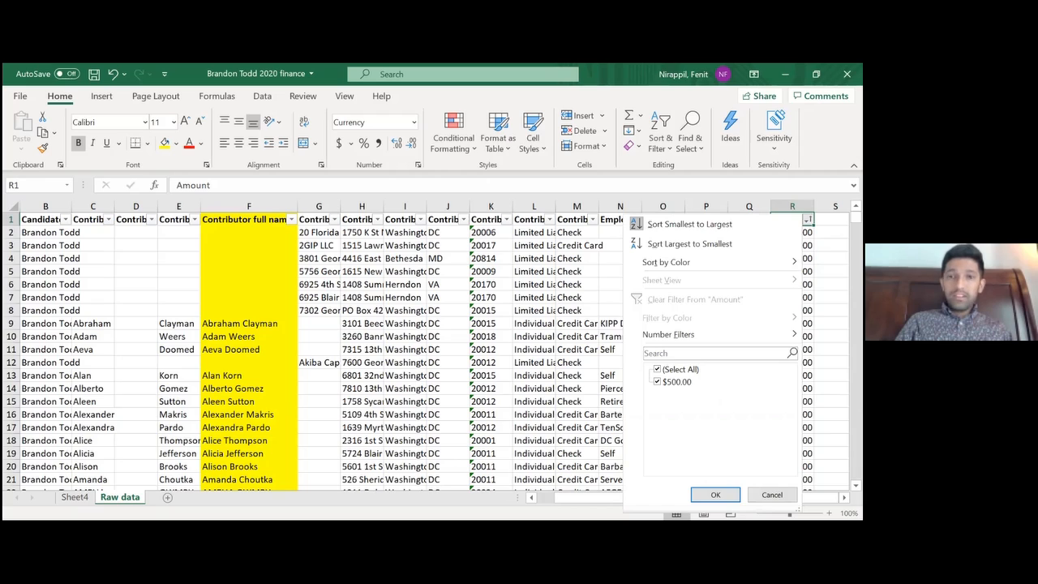
pyautogui.press('Escape')
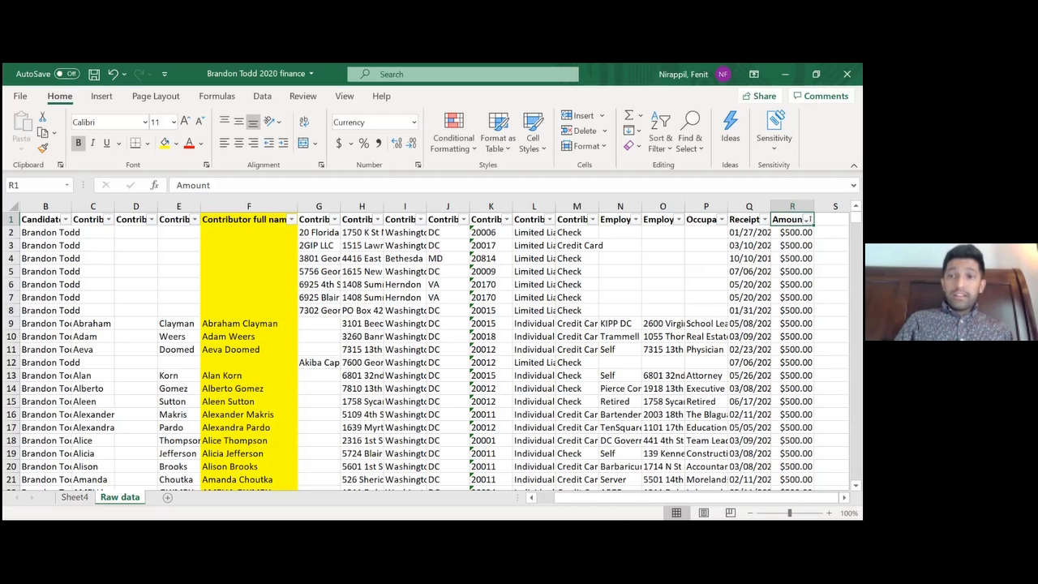
pyautogui.click(12, 219)
pyautogui.click(262, 95)
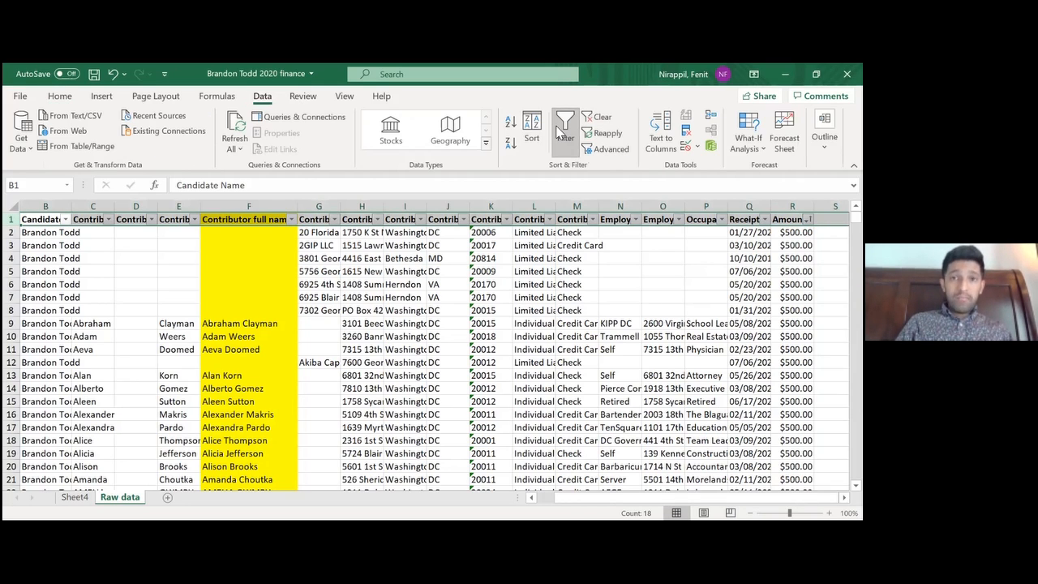
pyautogui.click(374, 285)
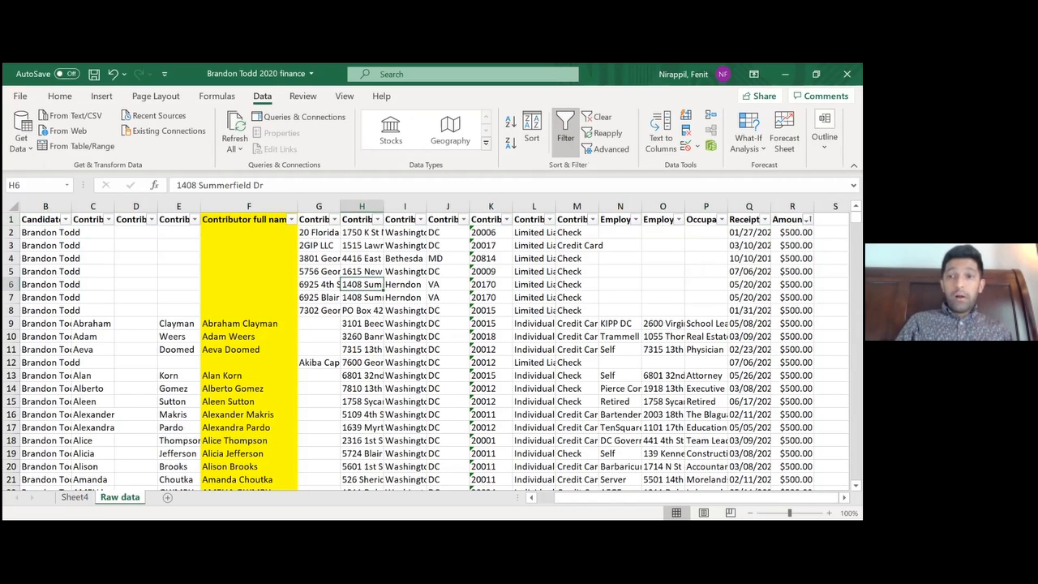
# Sort the contributions by the Amount column from largest to smallest
pyautogui.click(807, 220)
pyautogui.click(807, 220)
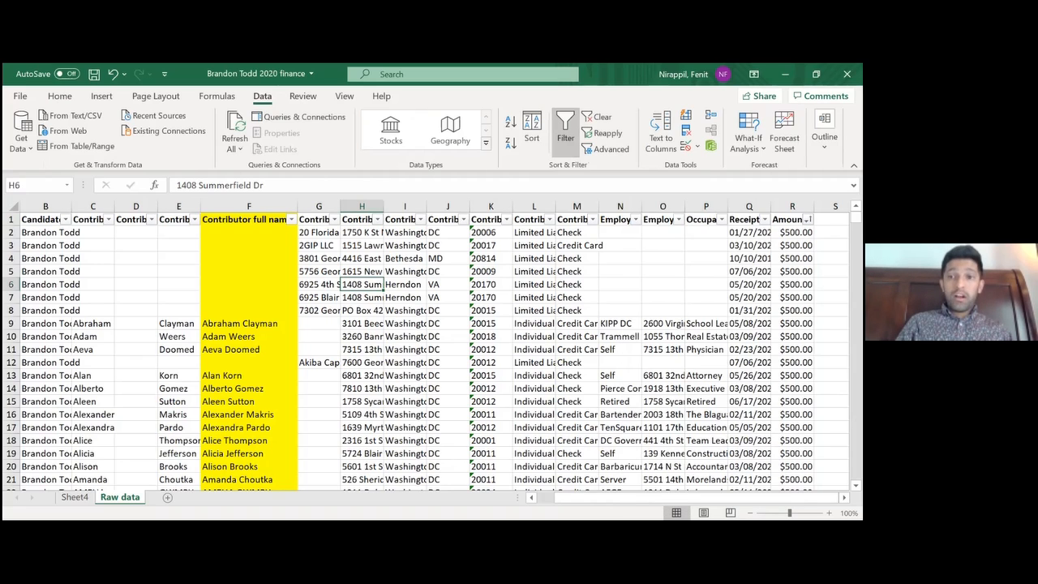
pyautogui.click(807, 220)
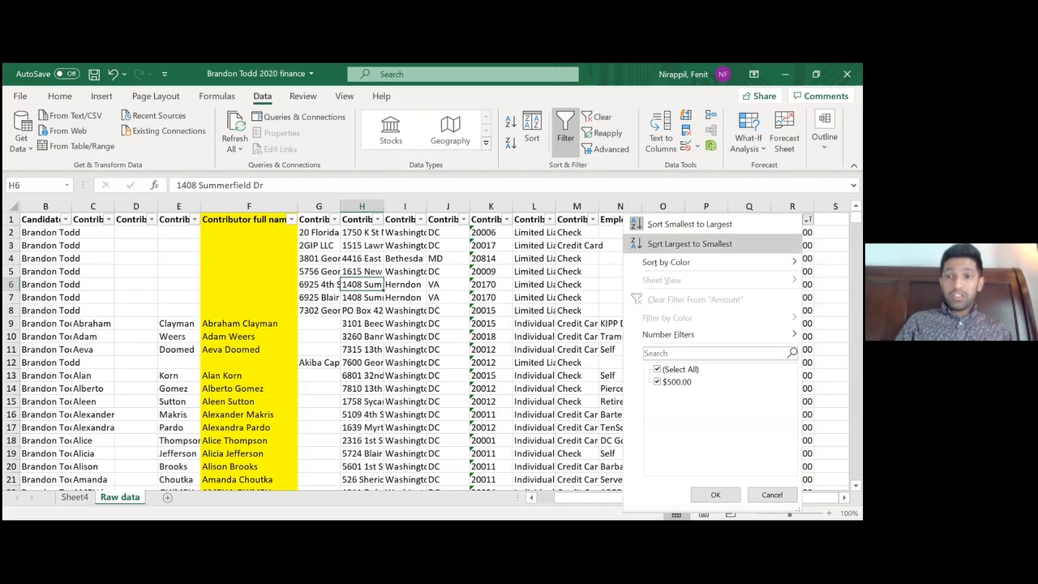
pyautogui.click(689, 243)
# Page down through the sorted contributions to review the Amount column, and return to the first rows
pyautogui.press('pagedown')
pyautogui.press('pagedown')
pyautogui.press('pagedown')
pyautogui.press('pagedown')
pyautogui.press('pagedown')
pyautogui.press('pagedown')
pyautogui.press('pagedown')
pyautogui.press('pagedown')
pyautogui.press('pagedown')
pyautogui.press('pagedown')
pyautogui.press('pagedown')
pyautogui.press('pagedown')
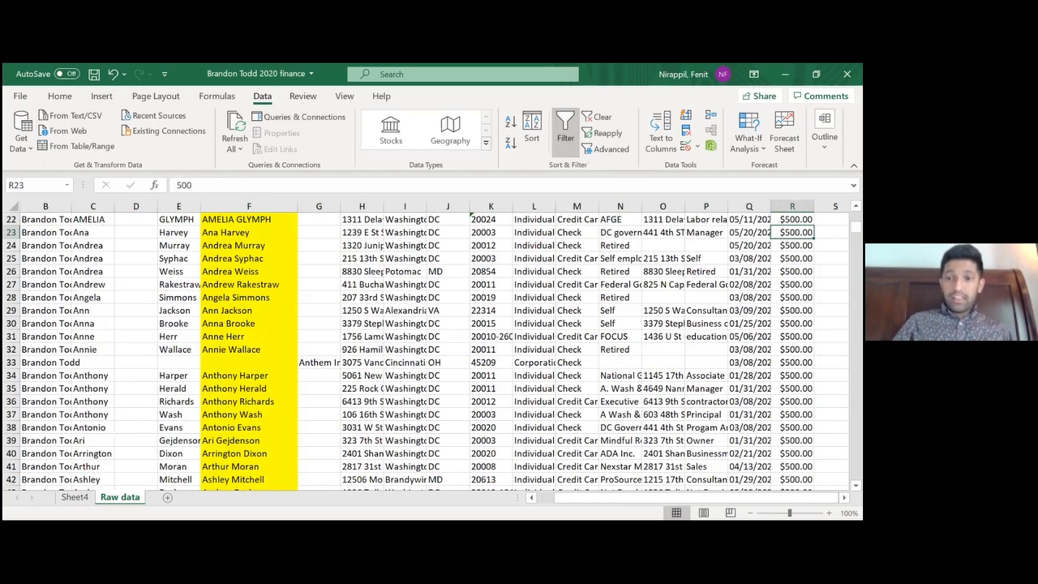
pyautogui.press('pagedown')
pyautogui.press('pagedown')
pyautogui.press('pagedown')
pyautogui.press('pagedown')
pyautogui.press('pagedown')
pyautogui.press('pagedown')
pyautogui.press('pagedown')
pyautogui.press('pagedown')
pyautogui.press('pagedown')
pyautogui.press('pagedown')
pyautogui.press('pagedown')
pyautogui.press('pagedown')
pyautogui.press('pageup')
pyautogui.press('pageup')
pyautogui.press('pageup')
pyautogui.press('pageup')
pyautogui.press('pageup')
pyautogui.press('pageup')
pyautogui.press('pageup')
pyautogui.press('pageup')
pyautogui.press('pageup')
pyautogui.press('pageup')
pyautogui.press('pageup')
pyautogui.press('pageup')
pyautogui.press('pageup')
pyautogui.press('pageup')
pyautogui.press('pageup')
pyautogui.press('pageup')
pyautogui.press('pageup')
pyautogui.press('pageup')
pyautogui.press('pageup')
pyautogui.press('pageup')
pyautogui.press('pageup')
pyautogui.press('pageup')
pyautogui.press('pageup')
pyautogui.press('pageup')
pyautogui.press('pageup')
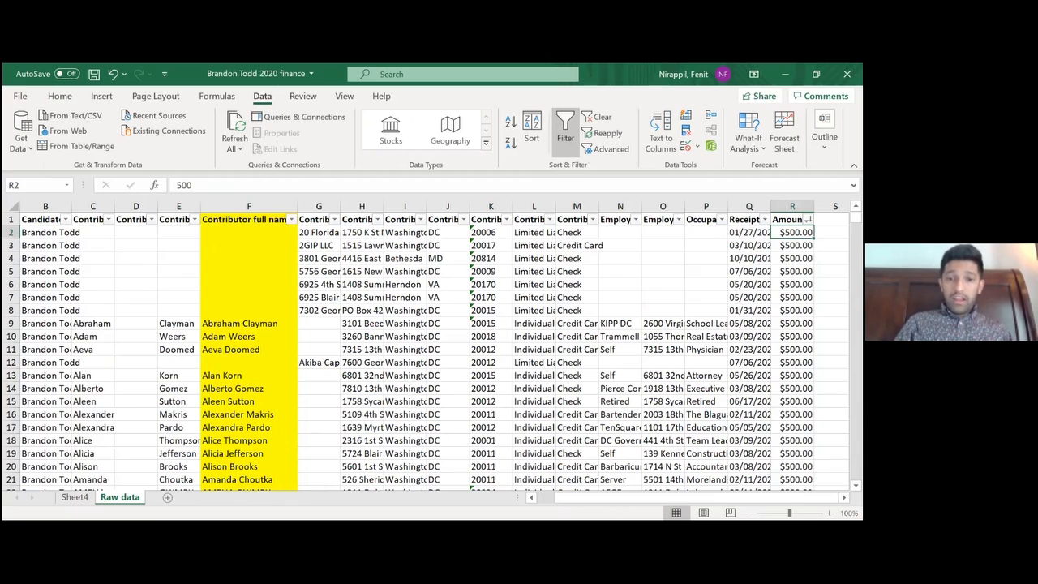
pyautogui.hotkey('alt', 'Tab')
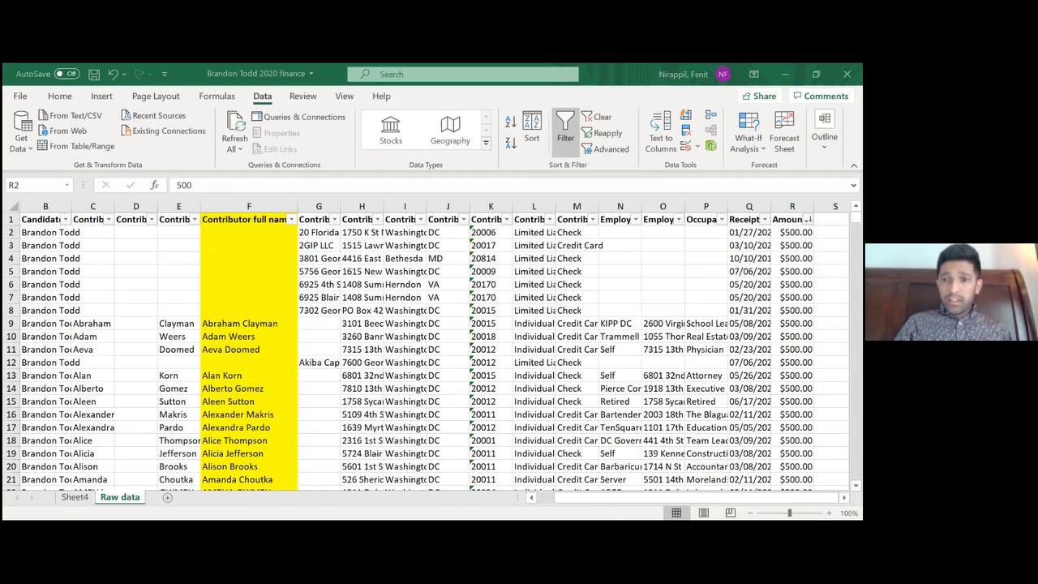
pyautogui.hotkey('alt', 'Tab')
pyautogui.hotkey('alt', 'Tab')
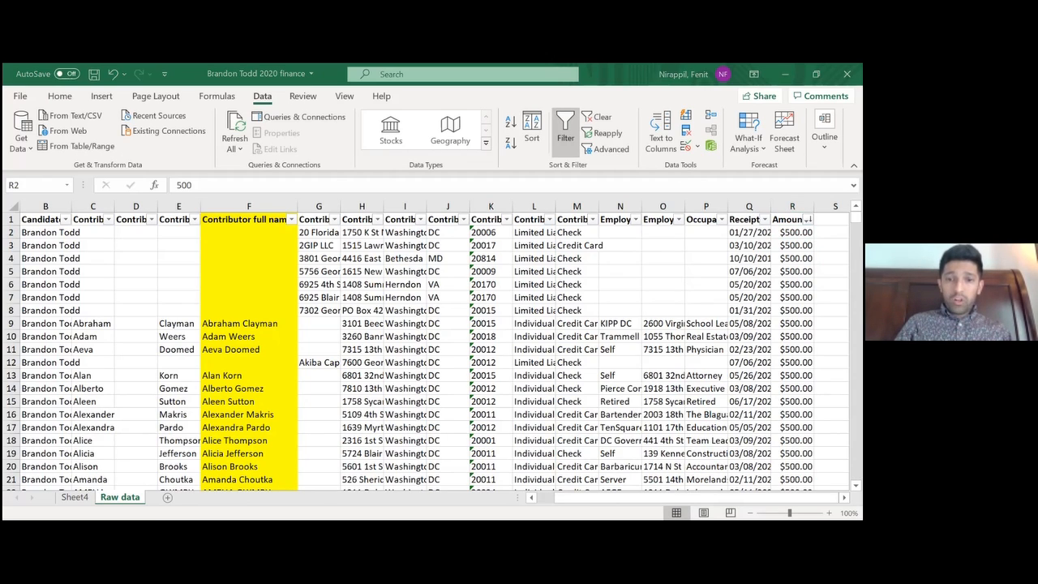
pyautogui.hotkey('alt', 'Tab')
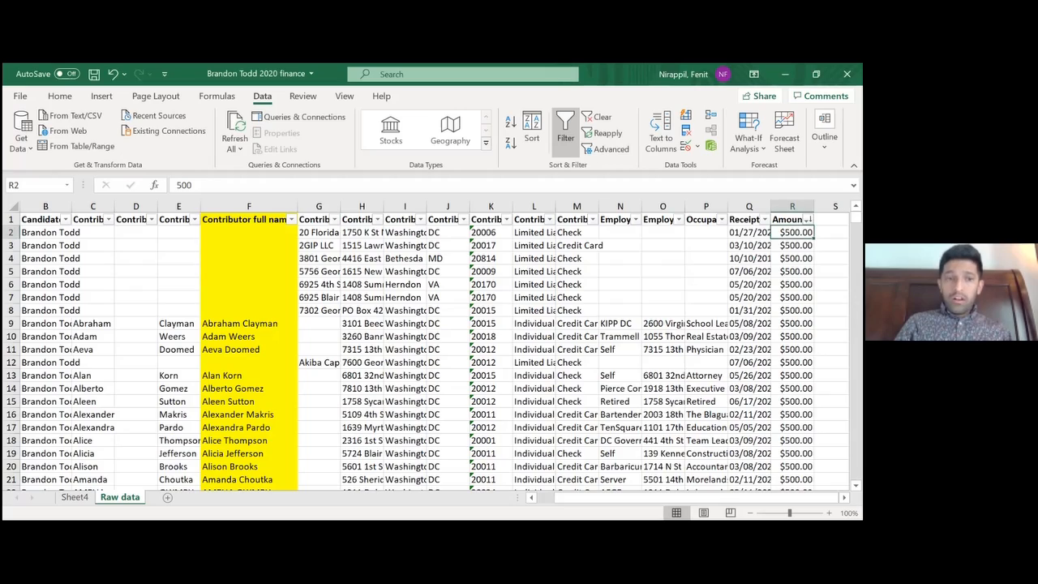
pyautogui.scroll(-7, 430, 349)
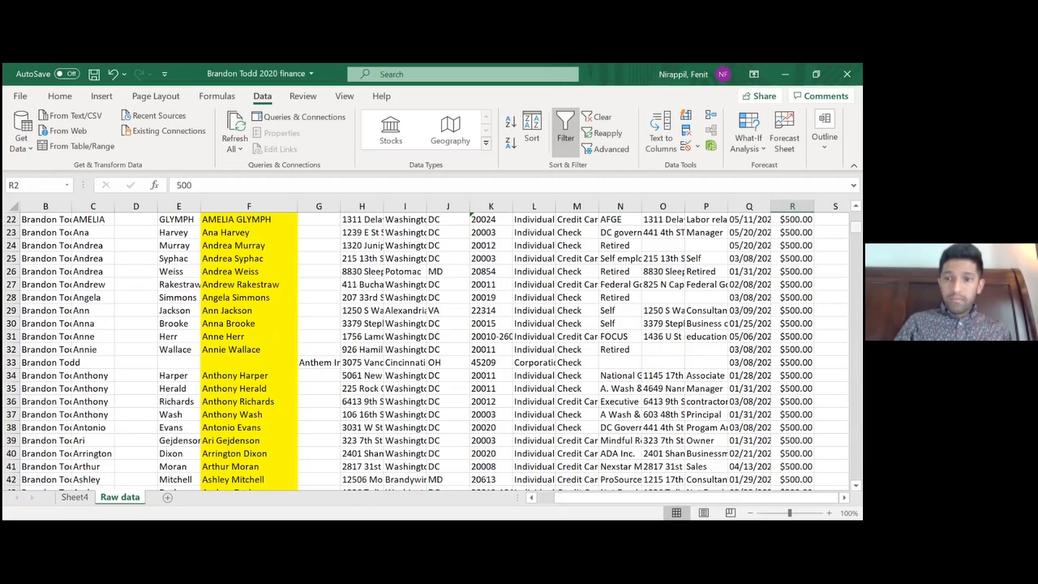
pyautogui.moveTo(854, 224)
pyautogui.mouseDown()
pyautogui.moveTo(855, 470)
pyautogui.moveTo(855, 216)
pyautogui.mouseUp()
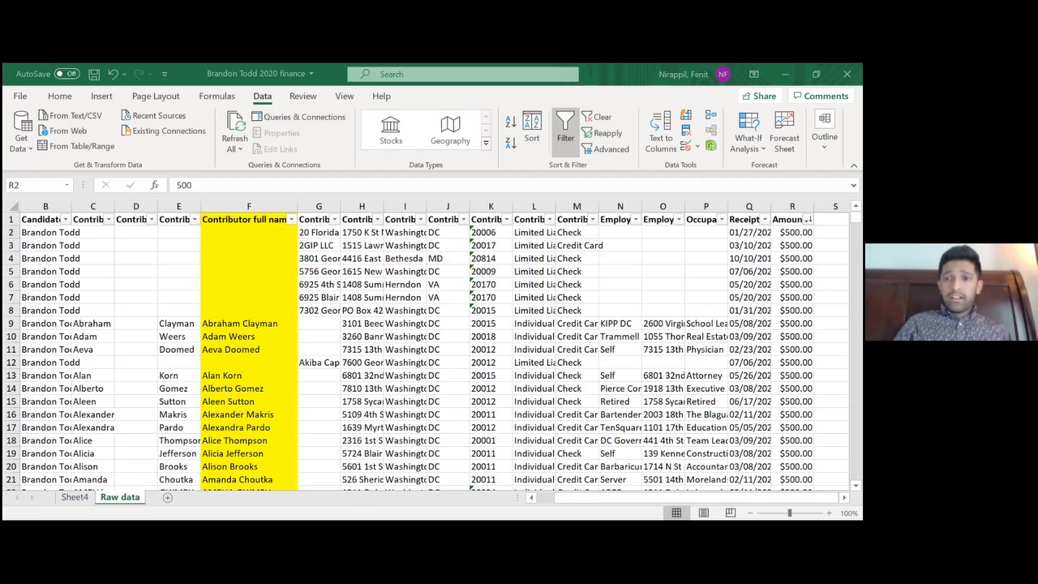
pyautogui.rightClick(806, 233)
pyautogui.press('Escape')
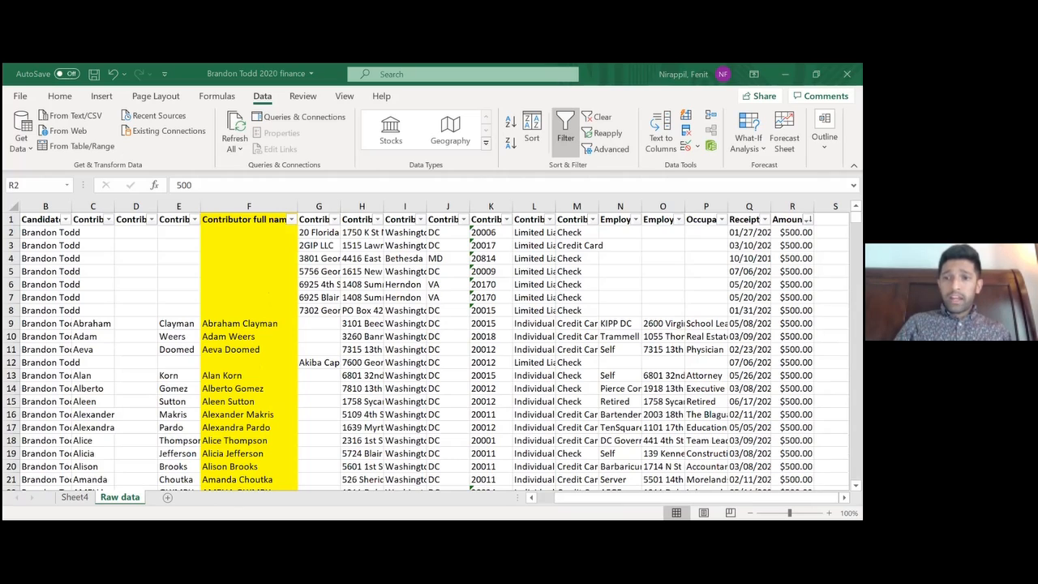
pyautogui.rightClick(809, 232)
pyautogui.press('Escape')
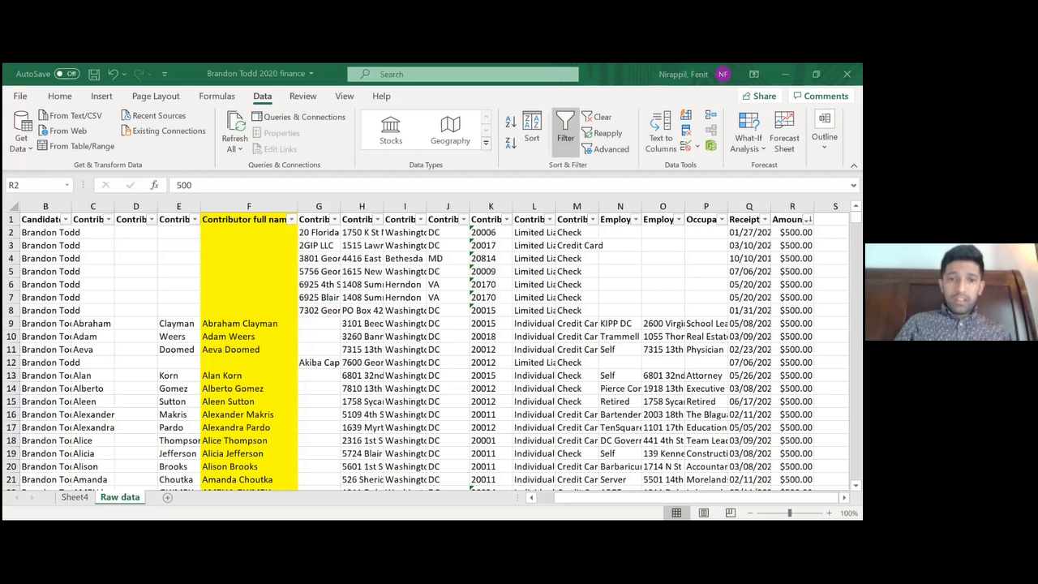
# Close the sorted finance workbook and move to the Receipt Date column in the ContributionsExpendituresSearchResult (77) workbook
pyautogui.hotkey('ctrl', 'w')
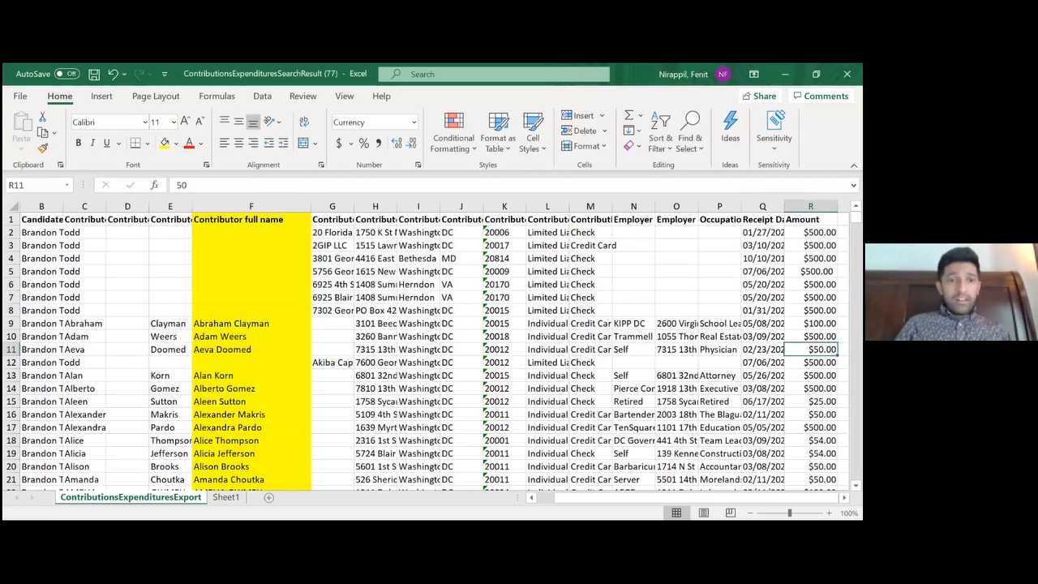
pyautogui.click(446, 323)
pyautogui.press('Right')
pyautogui.press('Right')
pyautogui.press('Right')
pyautogui.press('Right')
pyautogui.press('Right')
pyautogui.press('Right')
pyautogui.press('Right')
pyautogui.press('Right')
pyautogui.press('Right')
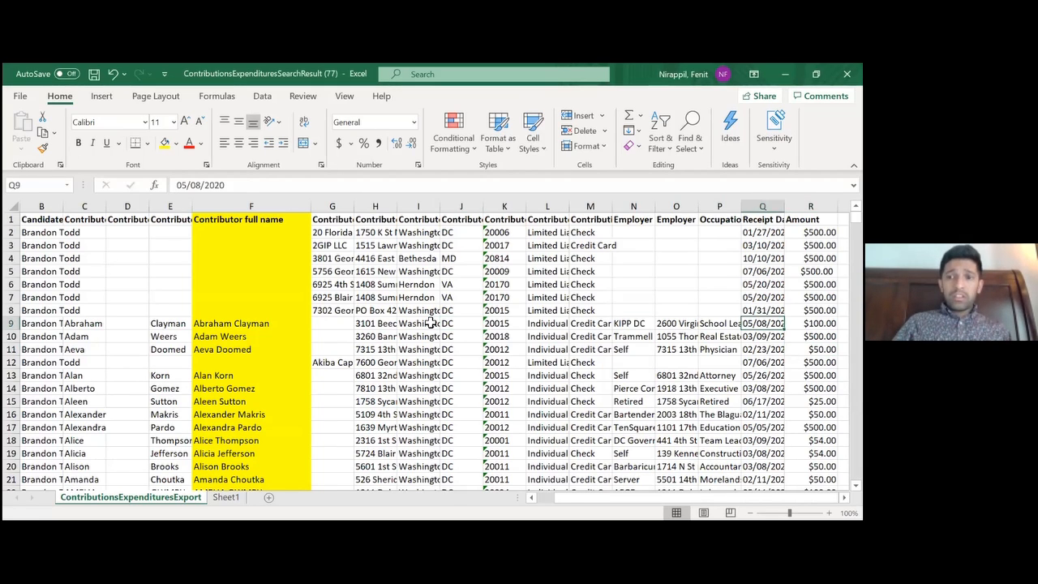
pyautogui.press('Left')
pyautogui.press('Left')
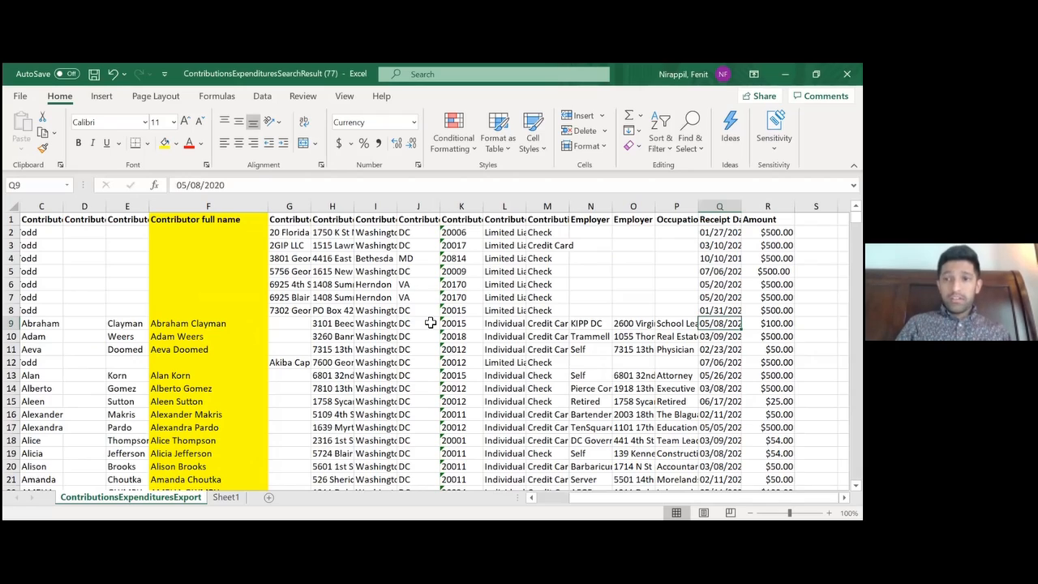
# Turn on filters for header row 1 and sort the export's contributions by Amount from largest to smallest
pyautogui.click(11, 219)
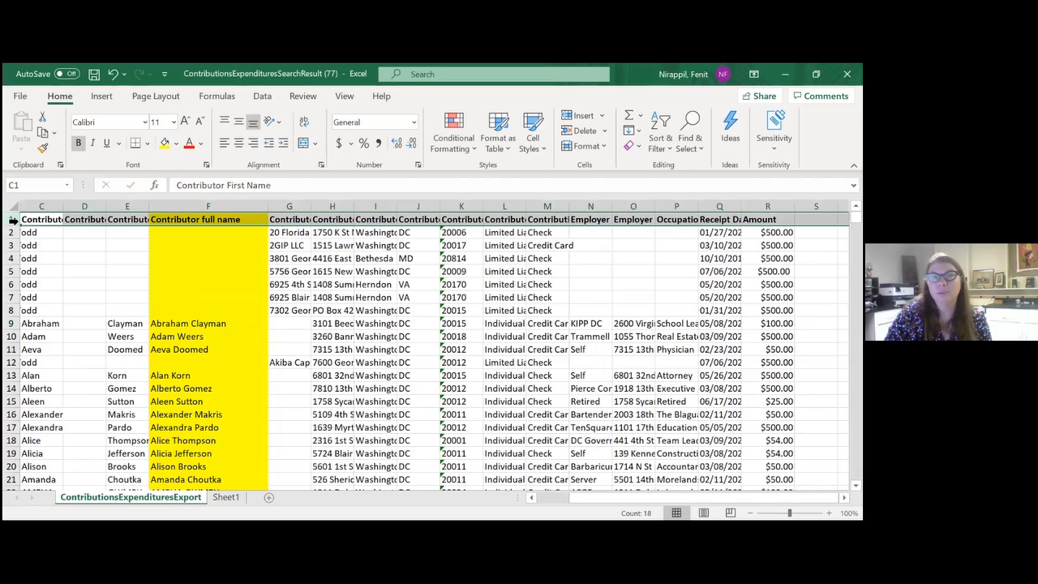
pyautogui.click(267, 99)
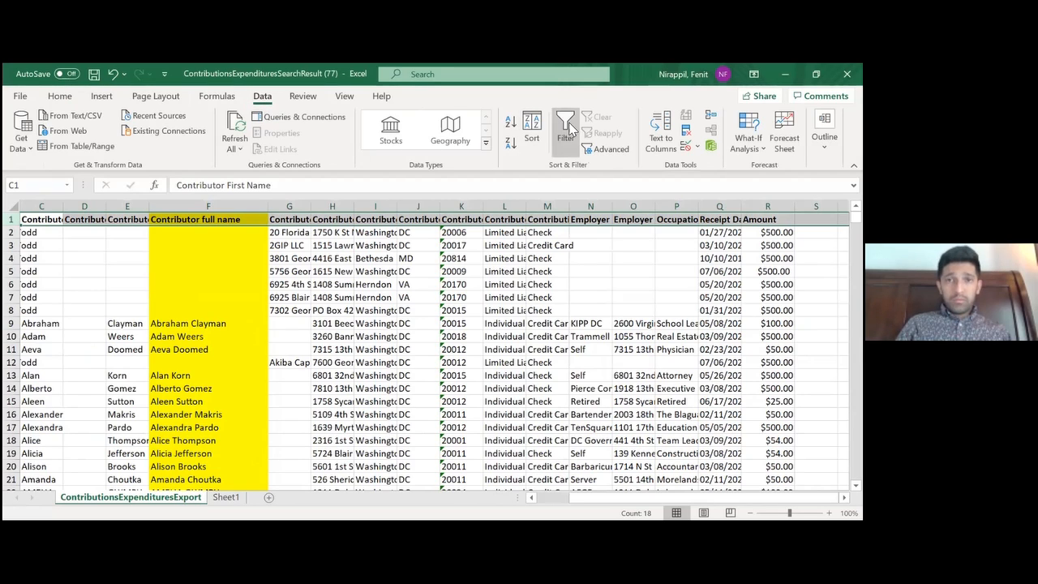
pyautogui.click(570, 129)
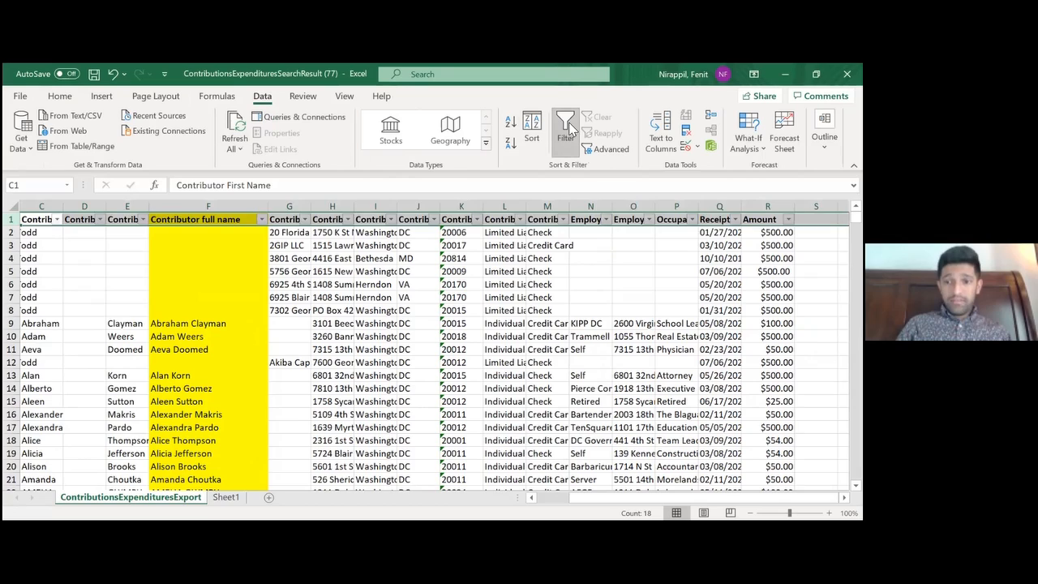
pyautogui.click(768, 272)
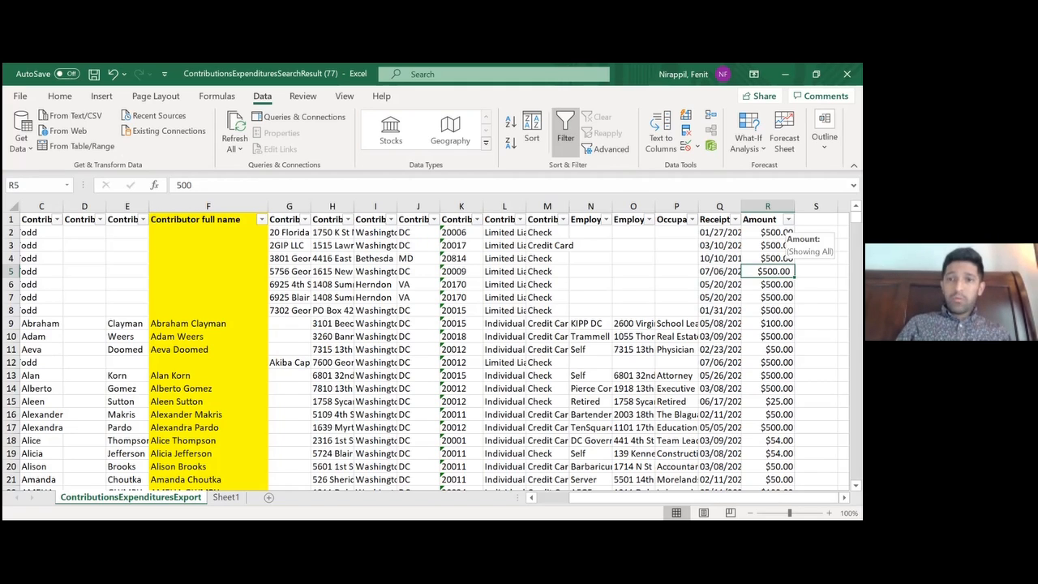
pyautogui.click(787, 219)
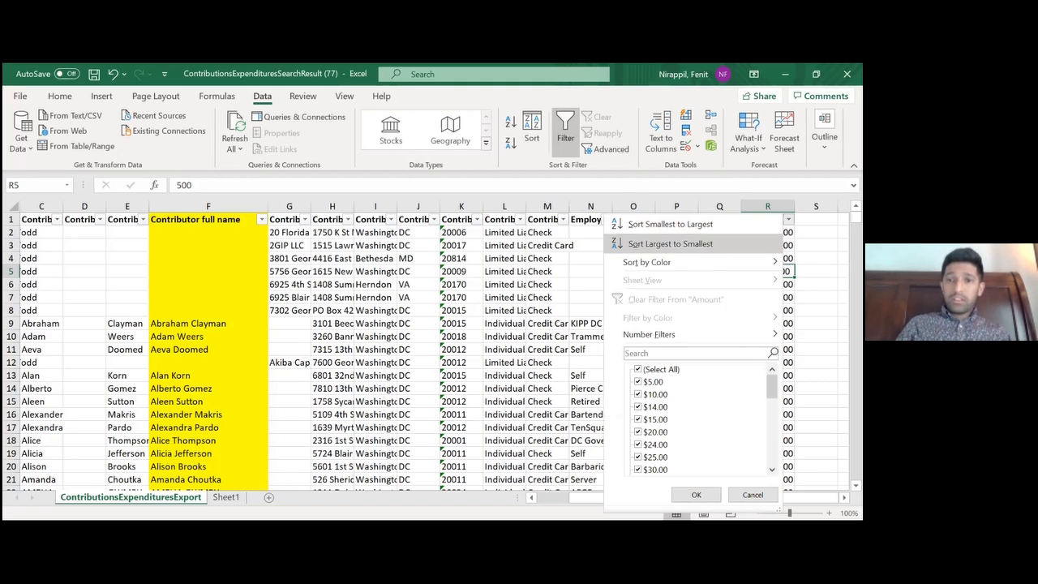
pyautogui.click(687, 241)
# Look through the sorted Amount column down to the smaller contributions, and return to the first rows
pyautogui.press('Down')
pyautogui.press('Down')
pyautogui.press('Down')
pyautogui.press('Down')
pyautogui.press('Down')
pyautogui.press('Down')
pyautogui.press('Up')
pyautogui.press('Up')
pyautogui.press('Up')
pyautogui.press('Up')
pyautogui.press('Up')
pyautogui.press('Up')
pyautogui.press('Up')
pyautogui.press('Up')
pyautogui.press('Up')
pyautogui.press('Up')
pyautogui.press('Down')
pyautogui.press('Down')
pyautogui.press('Down')
pyautogui.press('Down')
pyautogui.press('Down')
pyautogui.press('Down')
pyautogui.press('Down')
pyautogui.press('Down')
pyautogui.press('Down')
pyautogui.press('Down')
pyautogui.press('Down')
pyautogui.press('Down')
pyautogui.press('Down')
pyautogui.press('Down')
pyautogui.press('Down')
pyautogui.press('Down')
pyautogui.press('Down')
pyautogui.press('Down')
pyautogui.press('Down')
pyautogui.press('Down')
pyautogui.press('Down')
pyautogui.press('Down')
pyautogui.press('Down')
pyautogui.press('Down')
pyautogui.press('Down')
pyautogui.press('Down')
pyautogui.press('Down')
pyautogui.press('Down')
pyautogui.press('Down')
pyautogui.press('Down')
pyautogui.press('Down')
pyautogui.press('Down')
pyautogui.press('Down')
pyautogui.press('Down')
pyautogui.press('Down')
pyautogui.press('Down')
pyautogui.press('Down')
pyautogui.press('Down')
pyautogui.press('Down')
pyautogui.press('Down')
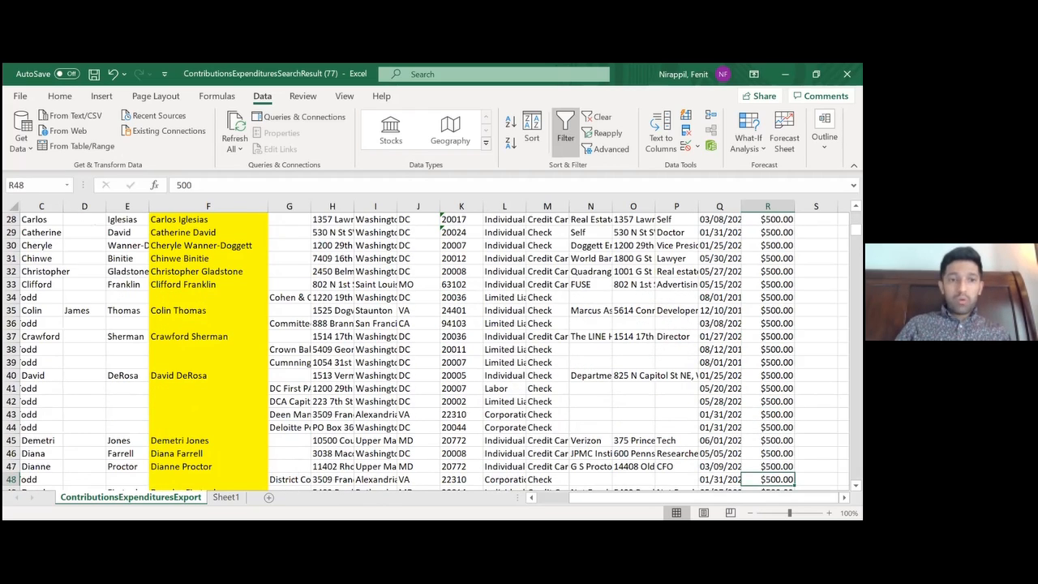
pyautogui.press('pagedown')
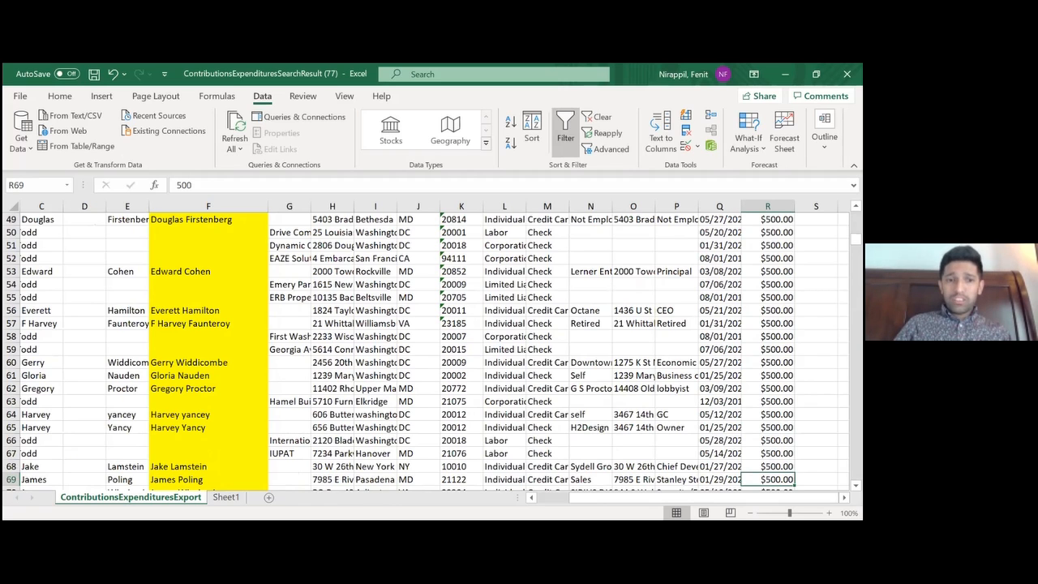
pyautogui.press('pagedown')
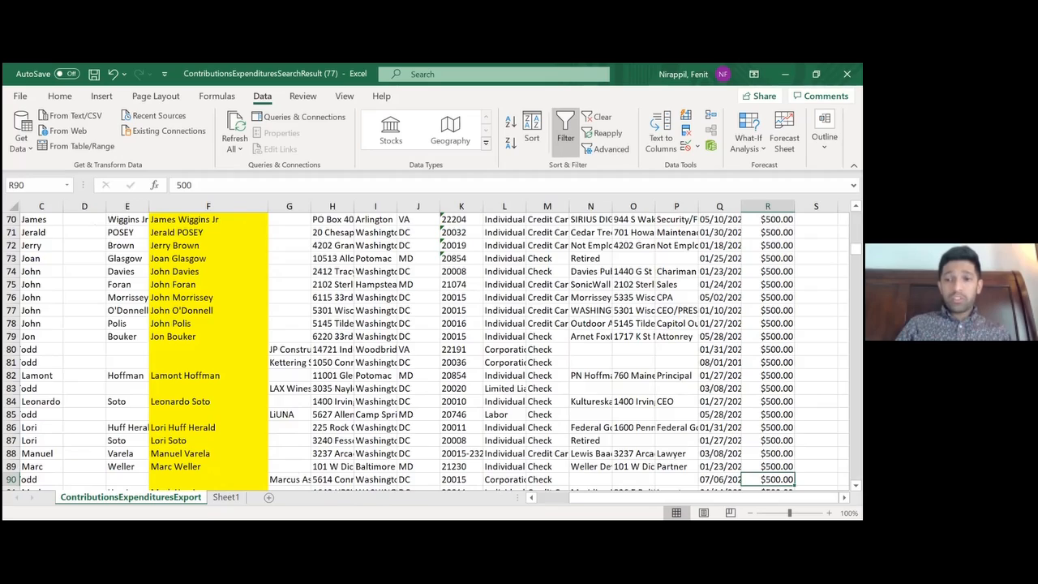
pyautogui.press('pagedown')
pyautogui.press('pagedown')
pyautogui.press('pagedown')
pyautogui.press('pagedown')
pyautogui.press('pagedown')
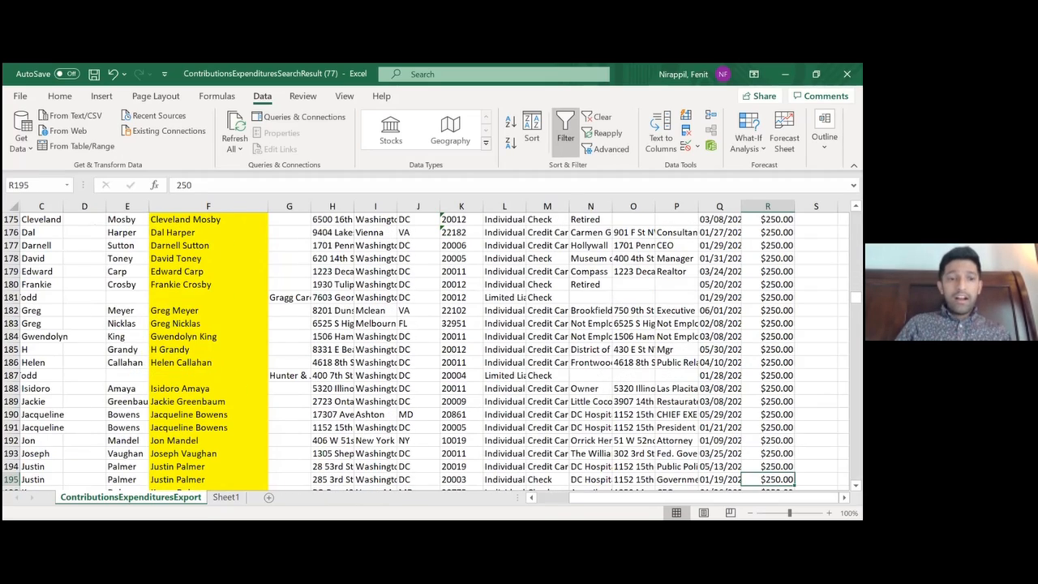
pyautogui.press('pagedown')
pyautogui.press('pageup')
pyautogui.press('pageup')
pyautogui.press('pageup')
pyautogui.press('pageup')
pyautogui.press('pageup')
pyautogui.press('pageup')
pyautogui.press('pageup')
pyautogui.press('pageup')
pyautogui.press('pageup')
pyautogui.press('pageup')
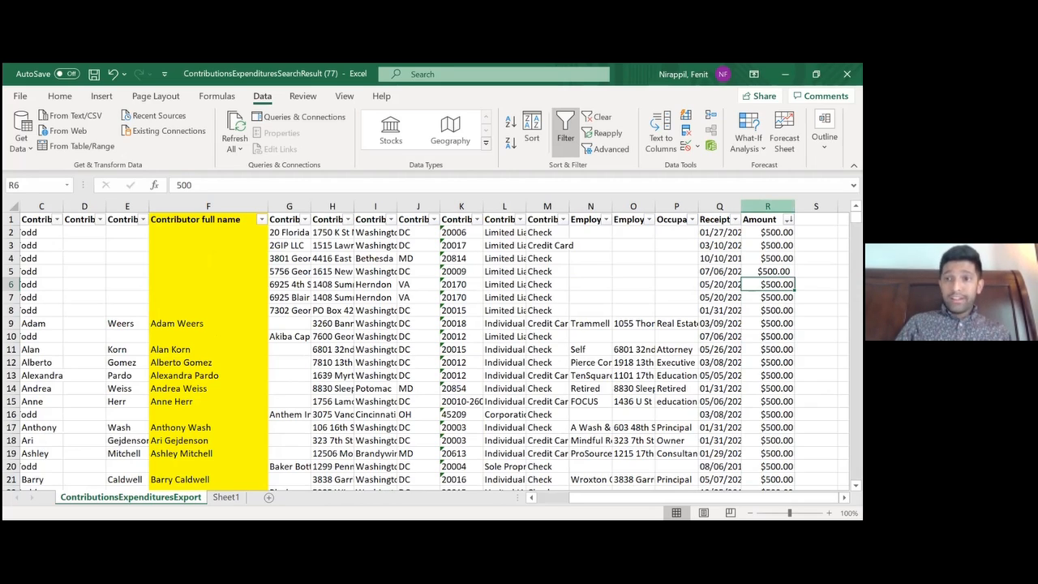
pyautogui.moveTo(768, 206); pyautogui.dragTo(9, 202)
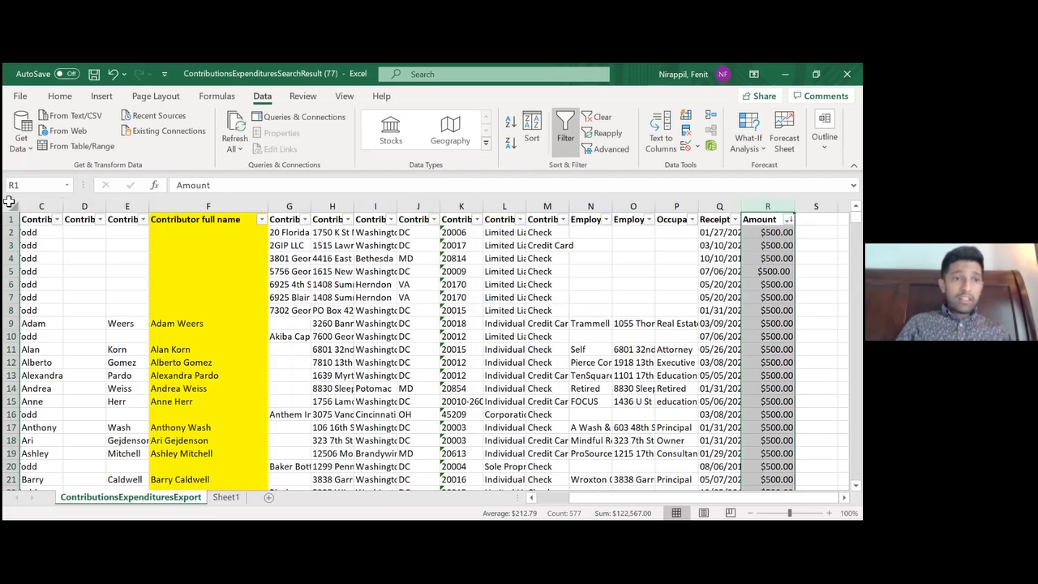
pyautogui.click(9, 203)
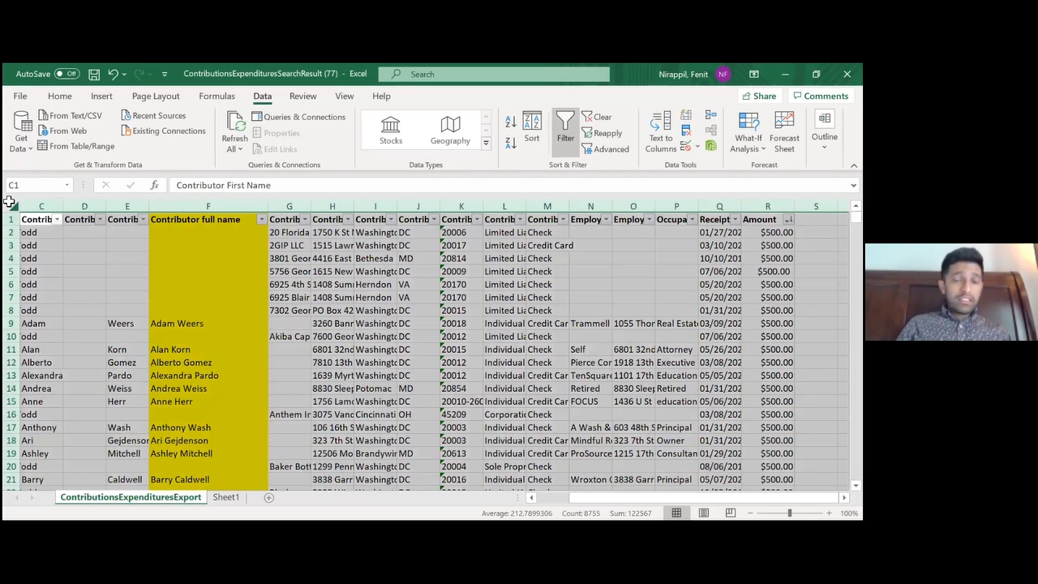
pyautogui.click(102, 96)
pyautogui.click(24, 129)
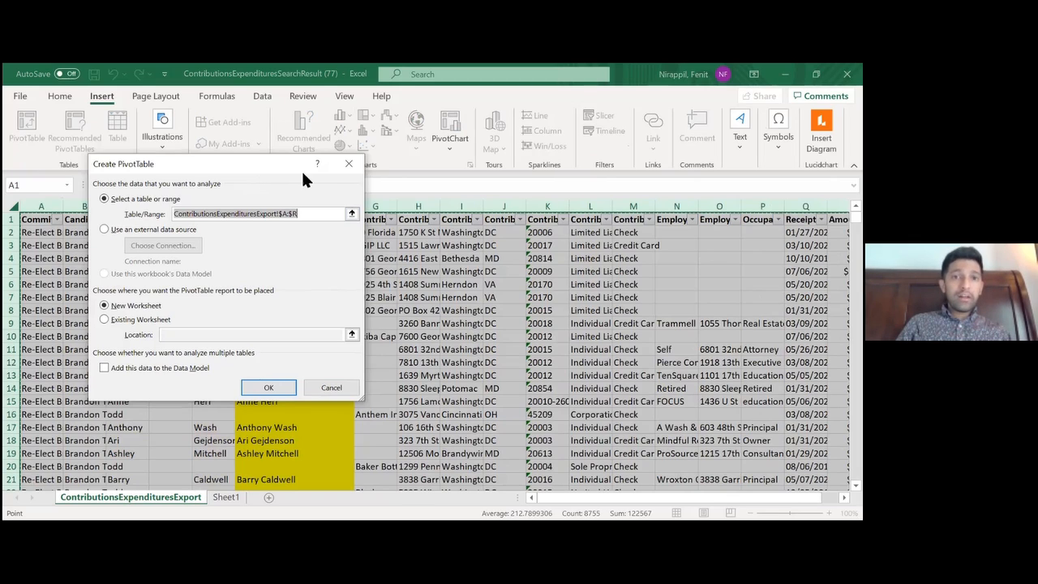
pyautogui.click(358, 165)
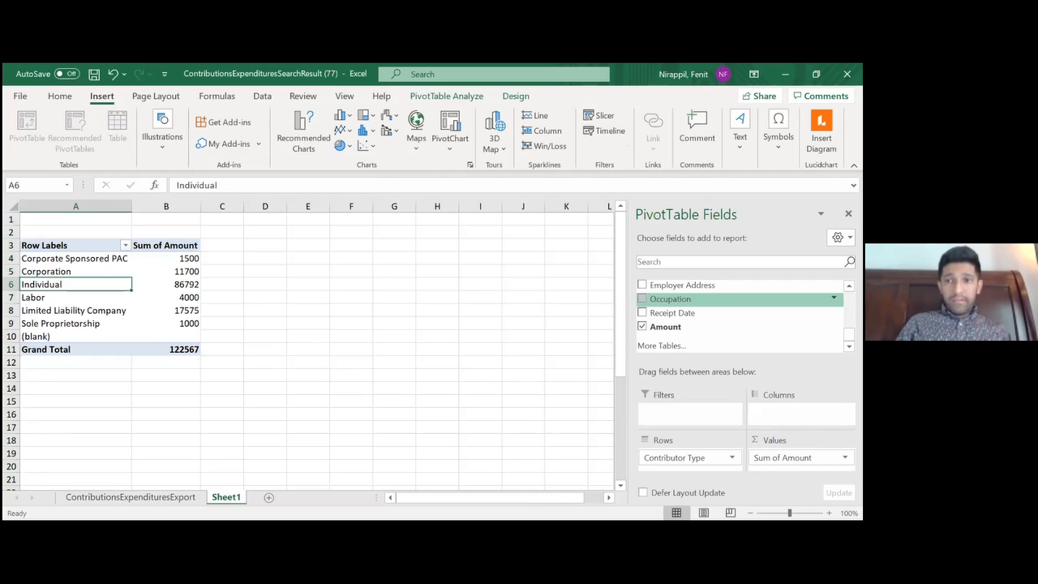
# Clear the PivotTable on Sheet1 by removing Contributor Type from the rows and Sum of Amount from the values
pyautogui.click(732, 458)
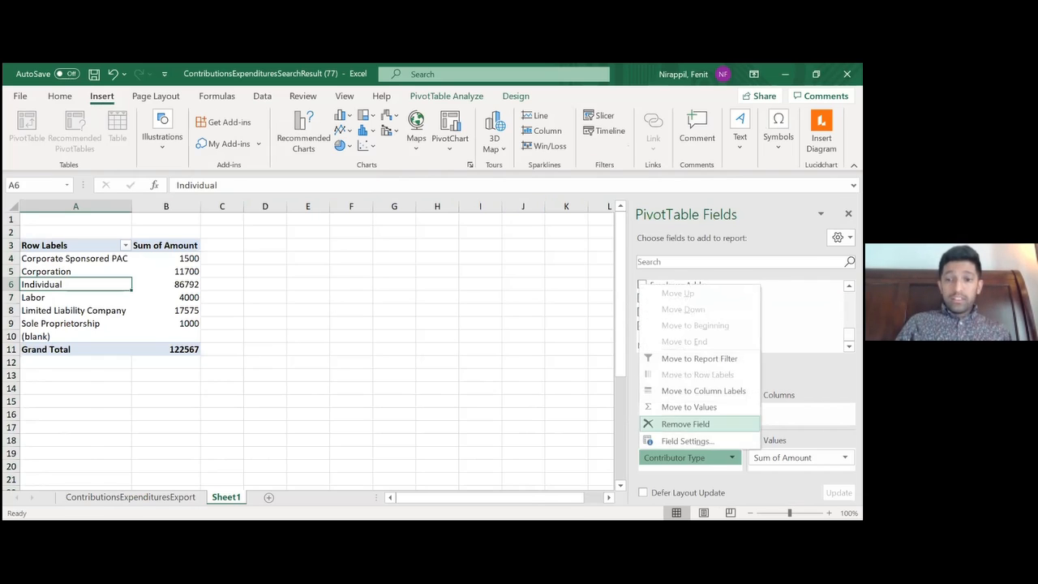
pyautogui.click(685, 423)
pyautogui.click(845, 457)
pyautogui.click(774, 424)
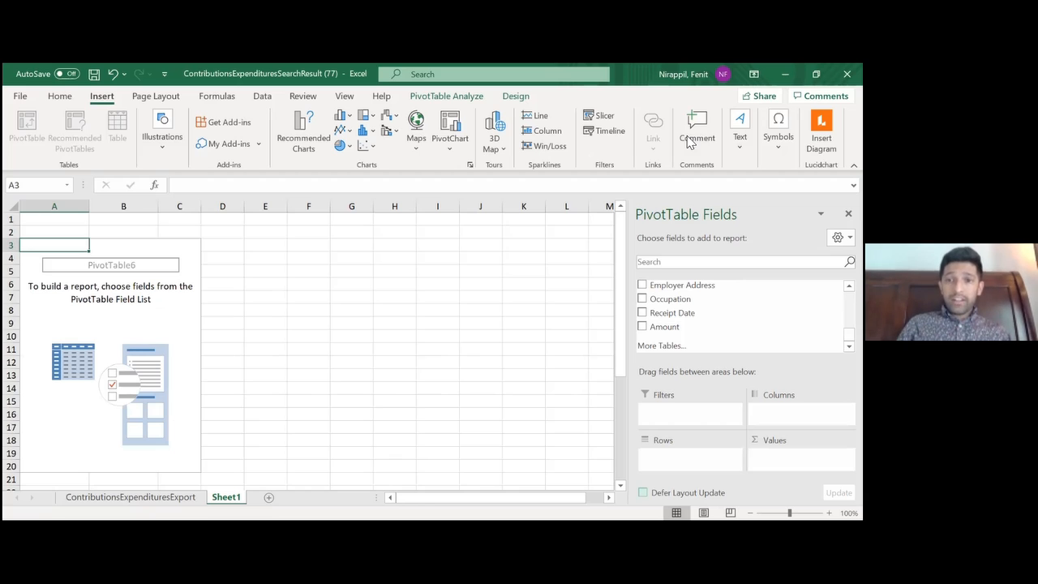
# Build the PivotTable with Contributor Type as the rows and the sum of Amount as the values
pyautogui.rightClick(848, 305)
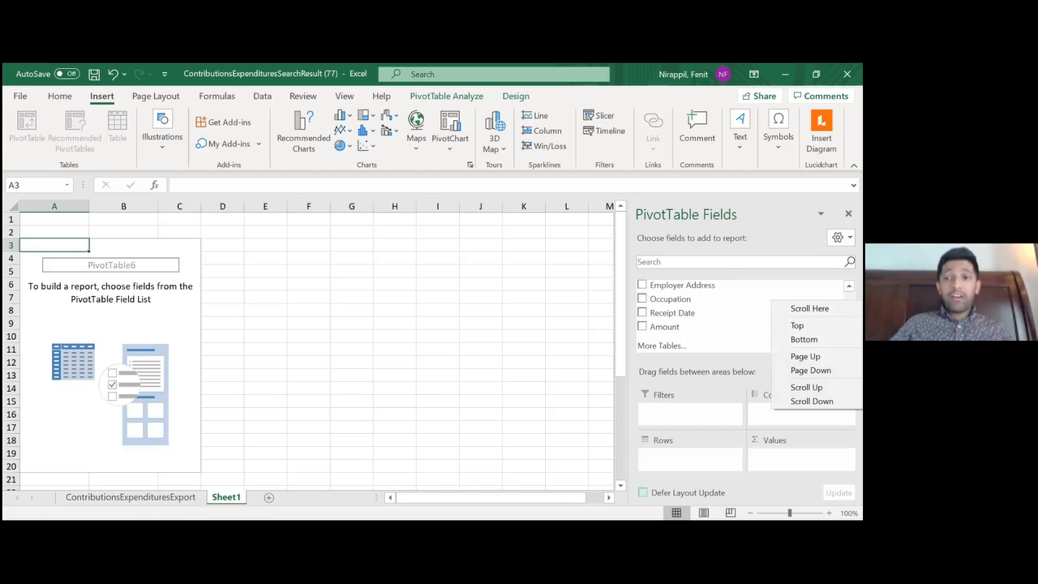
pyautogui.click(805, 357)
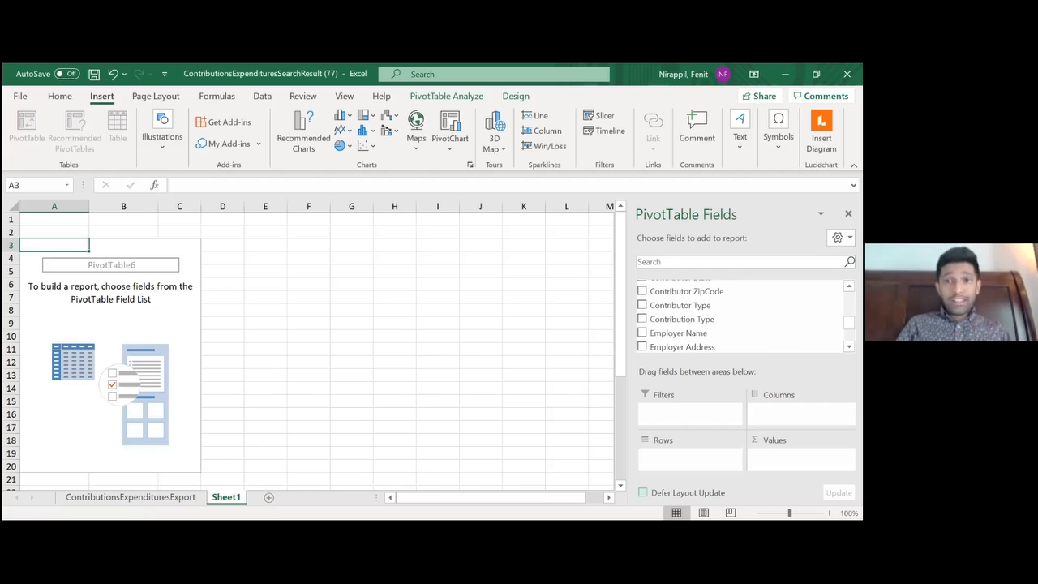
pyautogui.scroll(2, 740, 316)
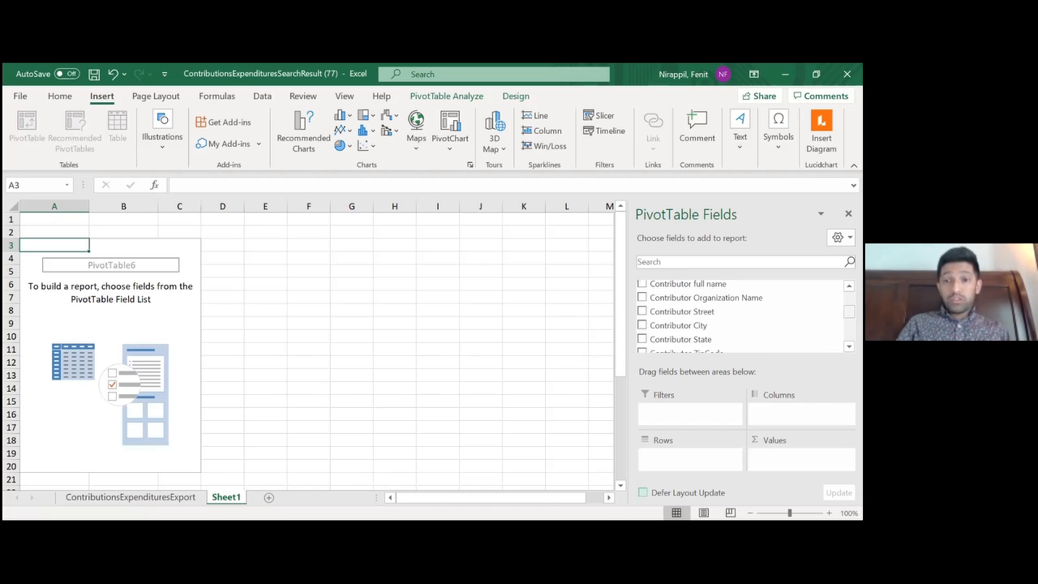
pyautogui.scroll(-2, 739, 316)
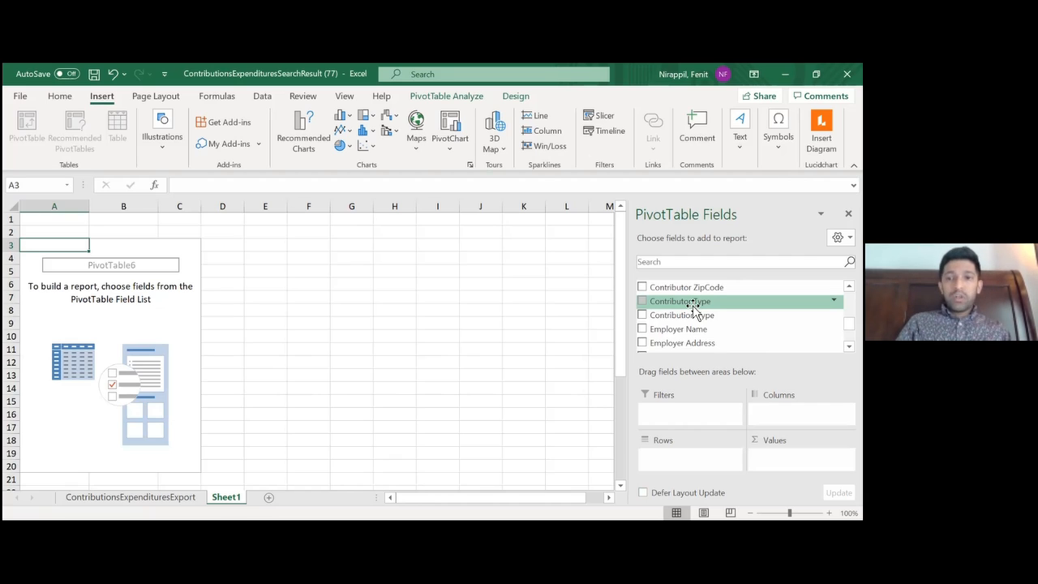
pyautogui.scroll(2, 742, 316)
pyautogui.moveTo(687, 299); pyautogui.dragTo(701, 462)
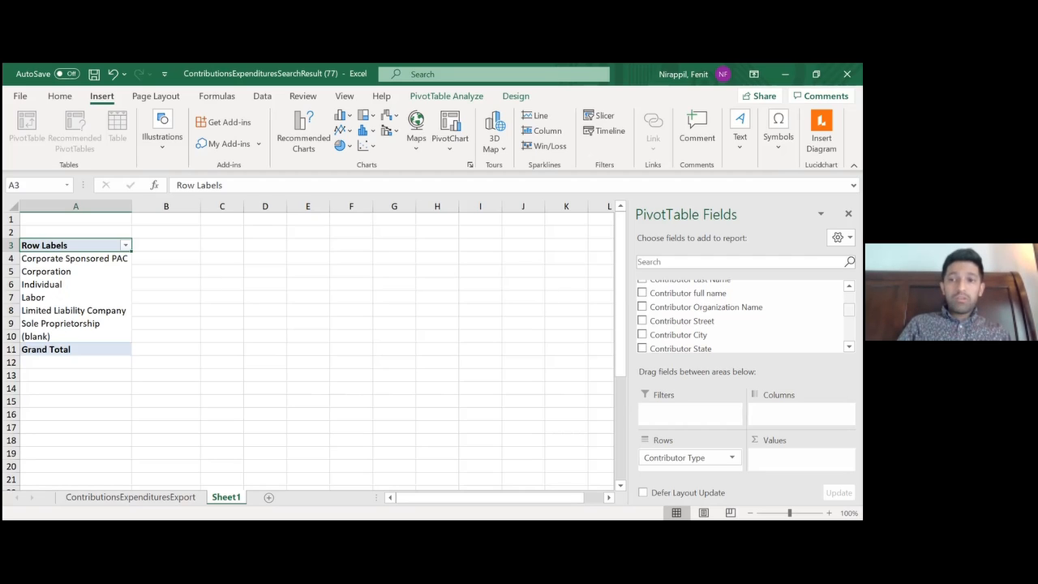
pyautogui.scroll(-5, 742, 316)
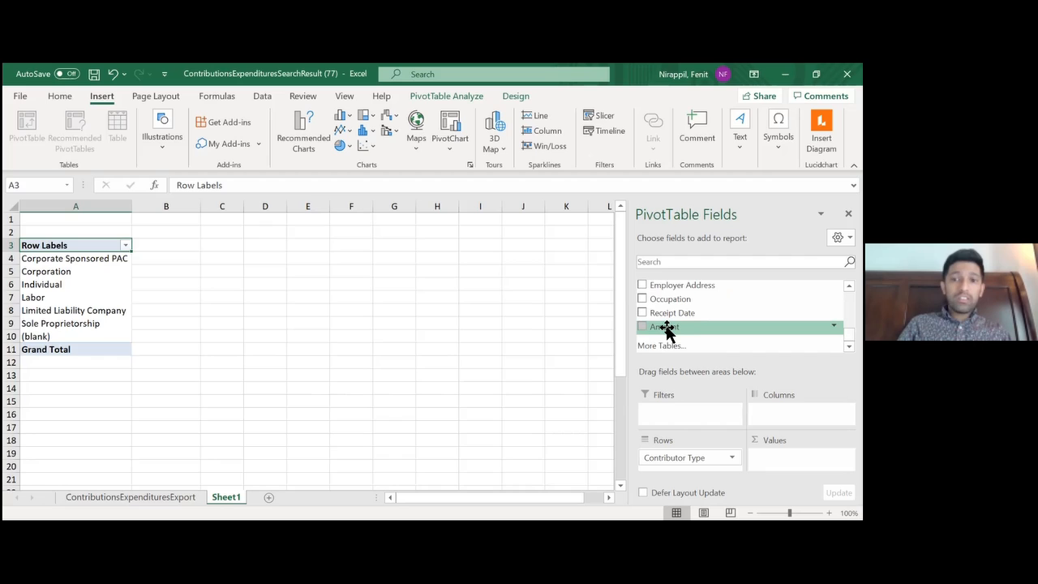
pyautogui.moveTo(666, 328); pyautogui.dragTo(798, 459)
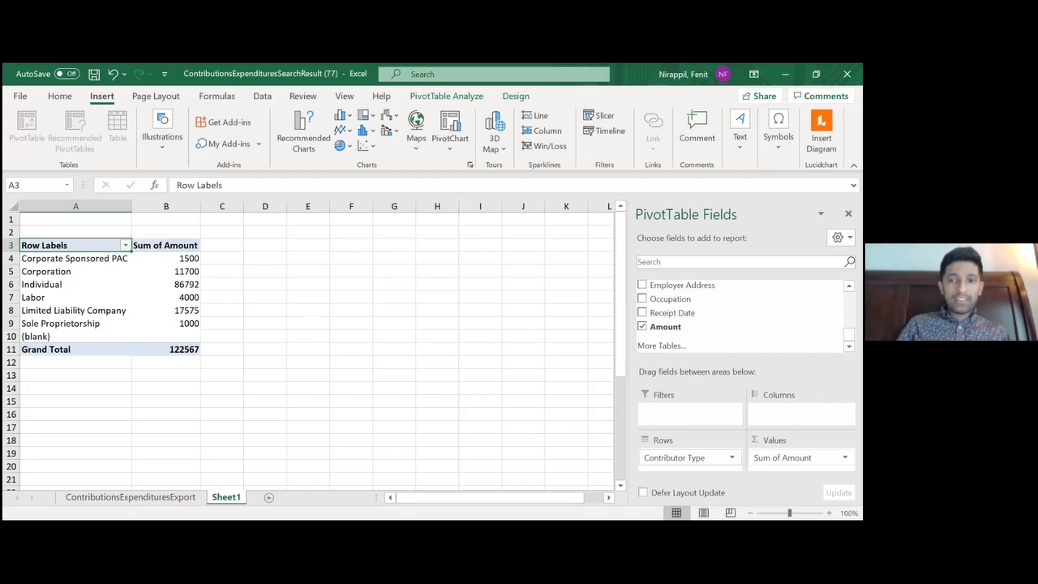
# Examine the summed contribution amounts for the Corporation, Individual and Limited Liability Company contributor types
pyautogui.click(175, 272)
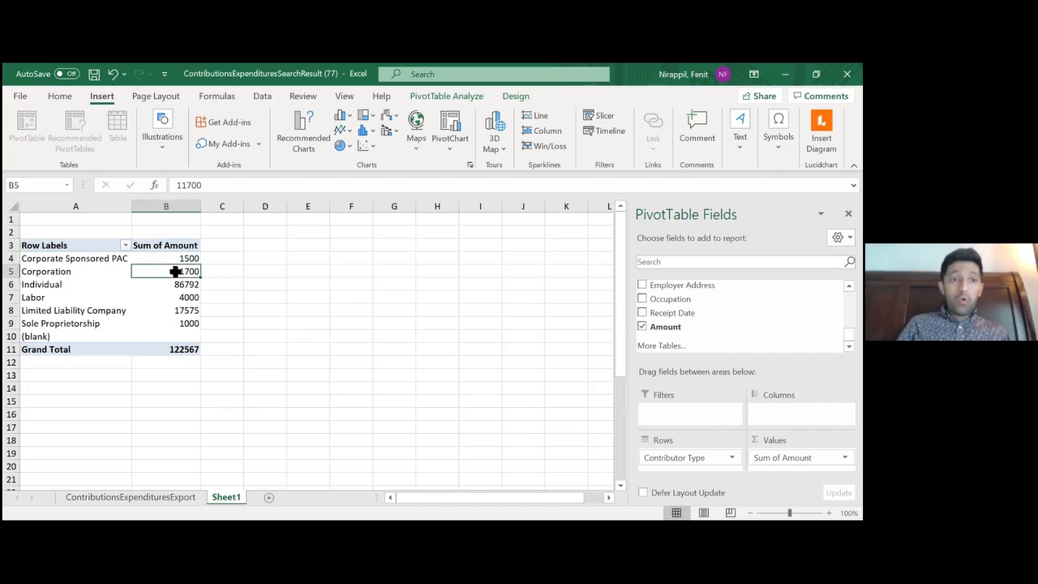
pyautogui.click(241, 320)
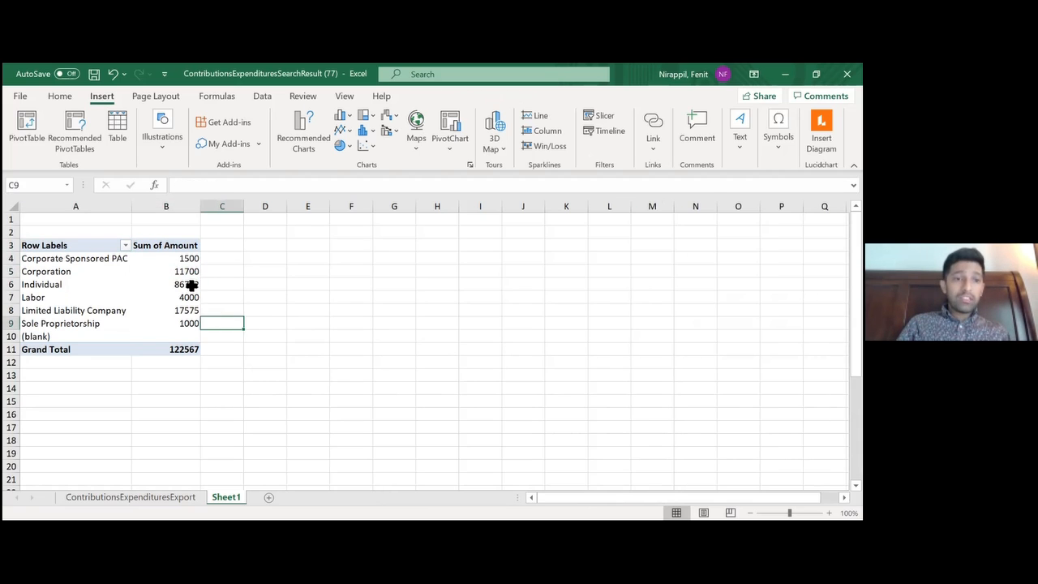
pyautogui.click(191, 284)
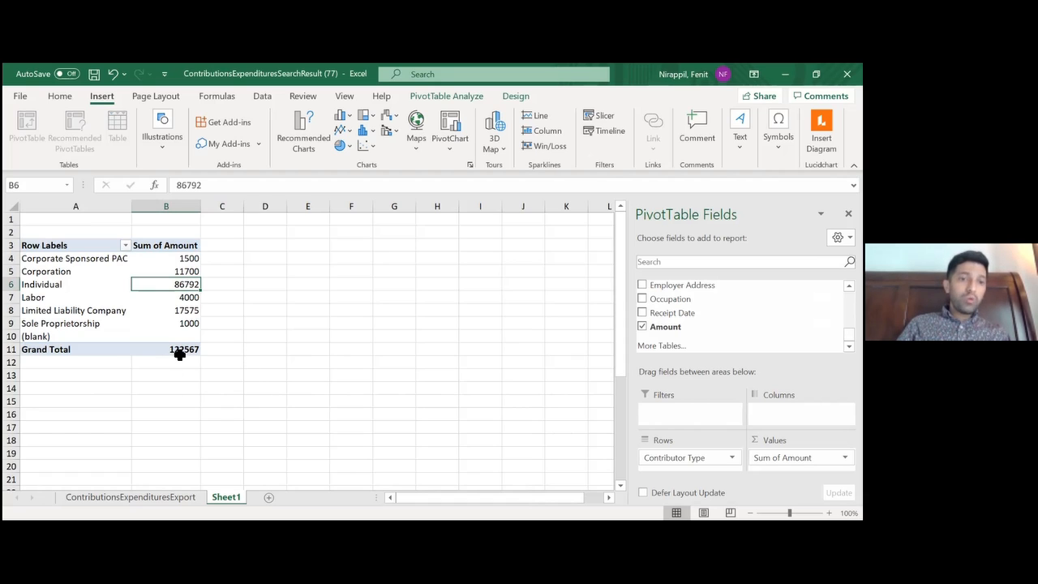
pyautogui.click(181, 271)
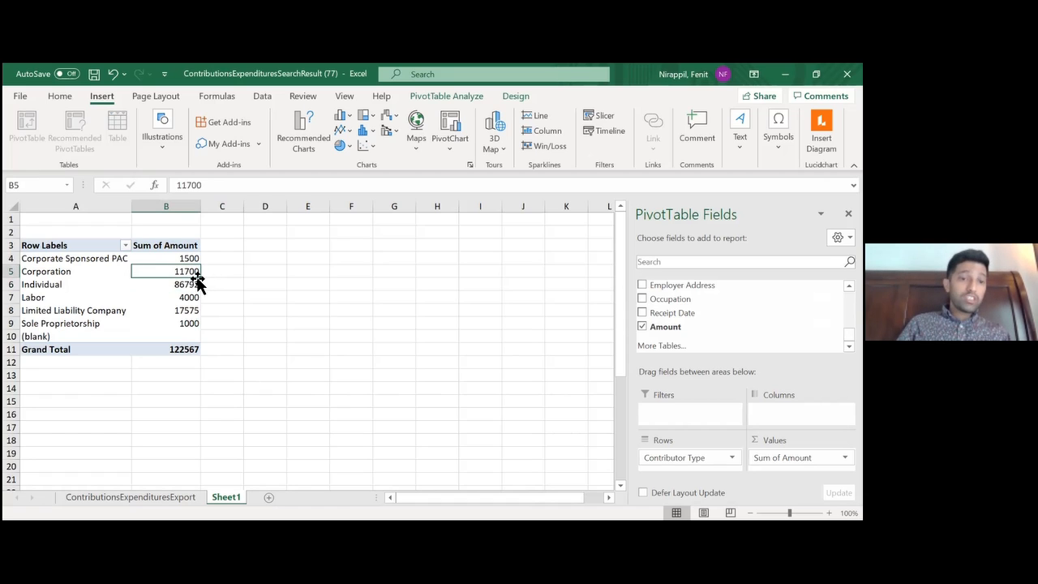
pyautogui.click(181, 310)
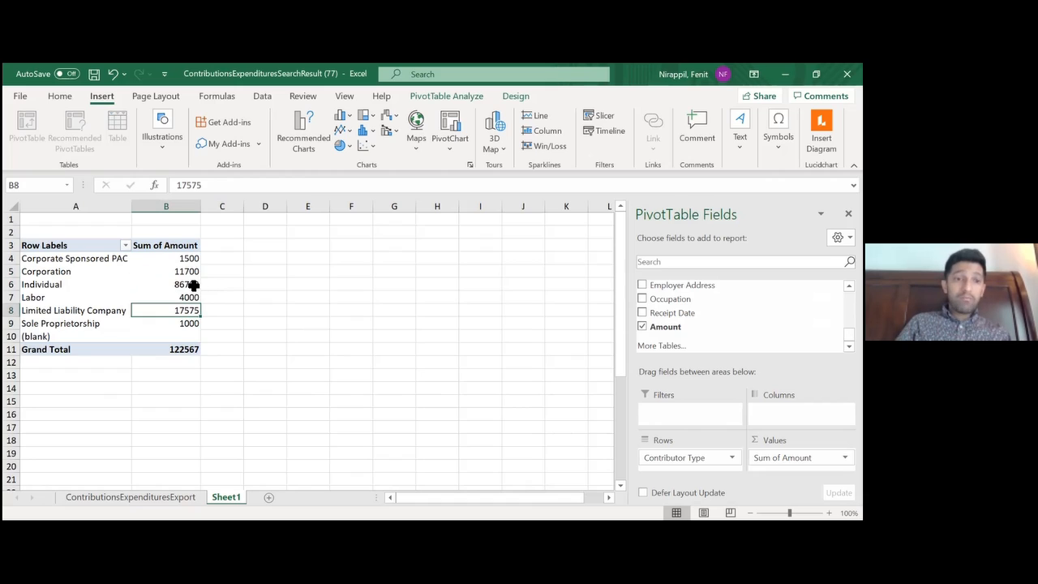
# Replace Contributor Type with Contributor State as the PivotTable's rows, keeping the sum of Amount as the values
pyautogui.moveTo(194, 285)
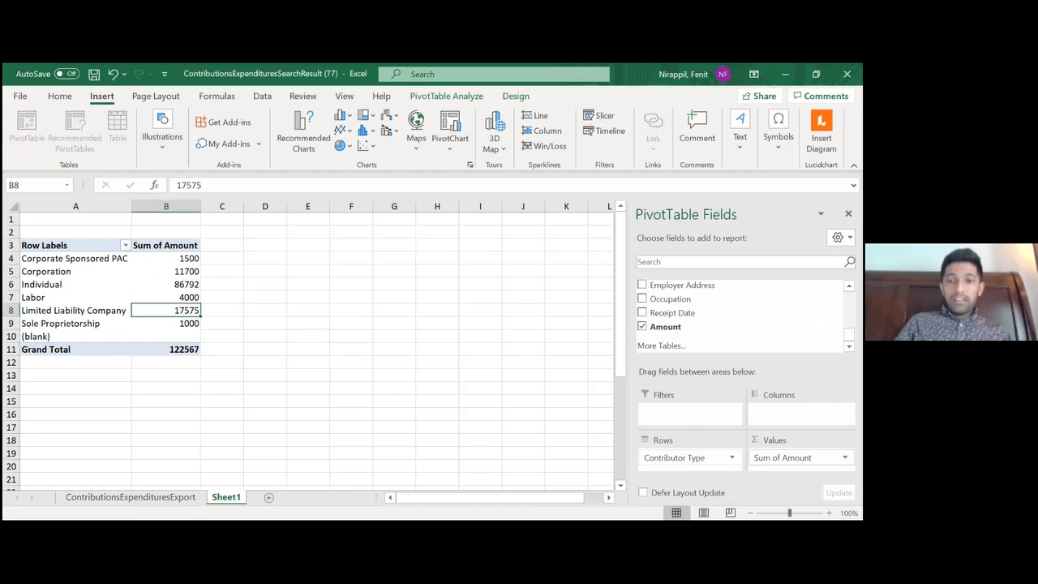
pyautogui.click(729, 458)
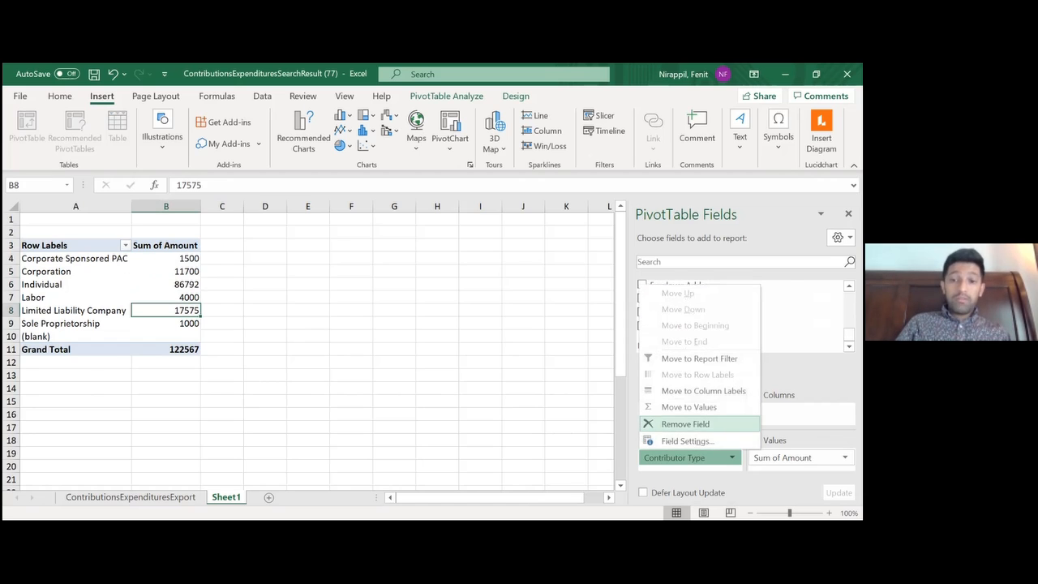
pyautogui.click(686, 422)
pyautogui.scroll(5, 742, 316)
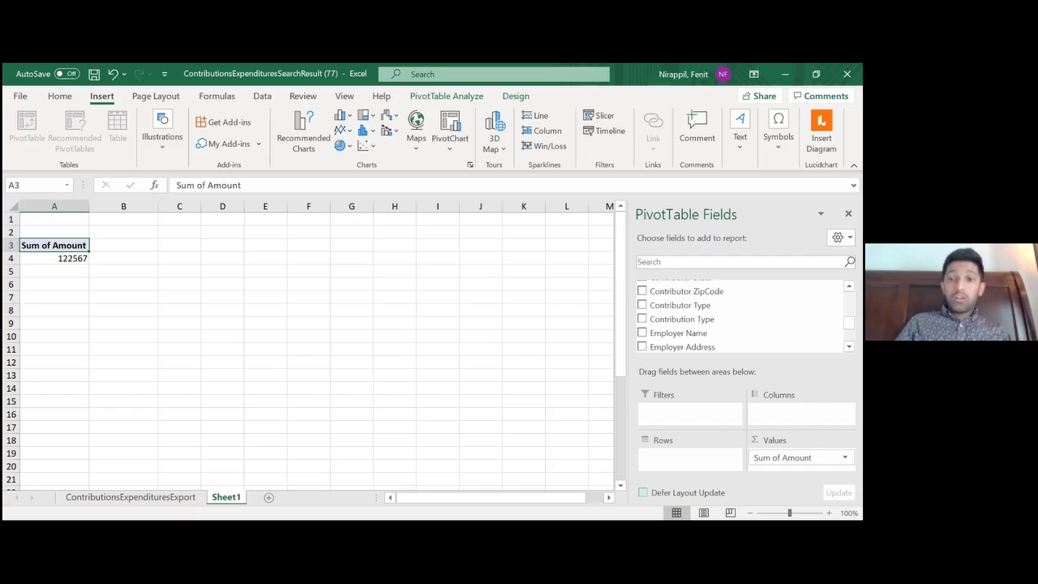
pyautogui.scroll(-1, 742, 321)
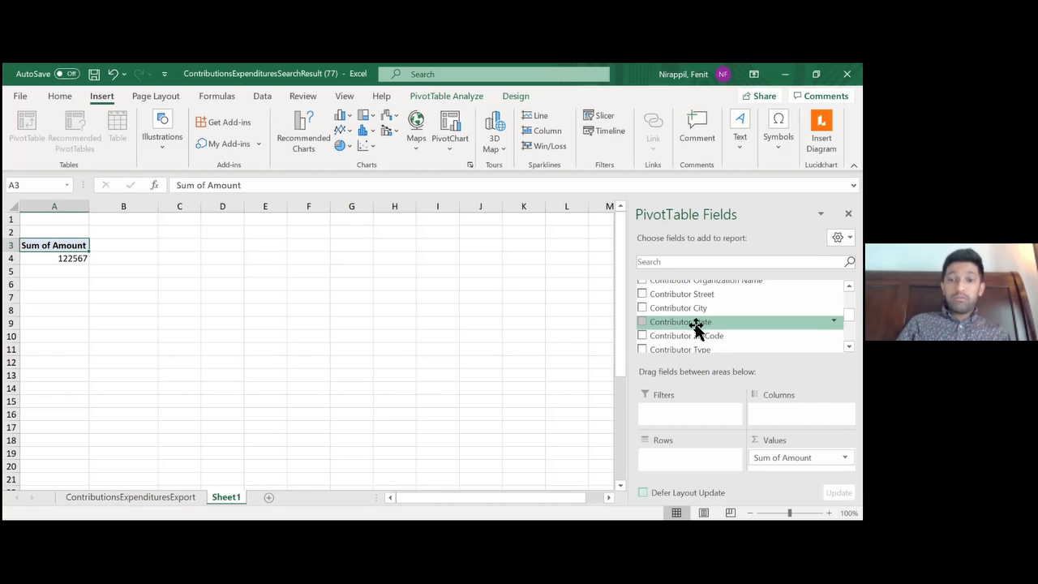
pyautogui.moveTo(696, 325); pyautogui.dragTo(689, 457)
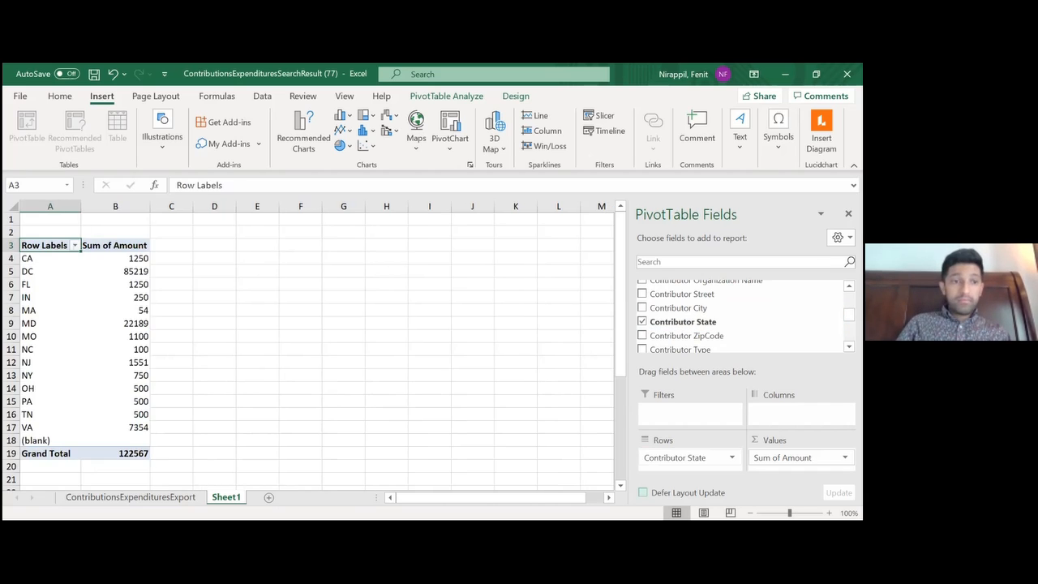
# Check the DC and MD sums, and sort the states by Sum of Amount from largest to smallest
pyautogui.click(223, 376)
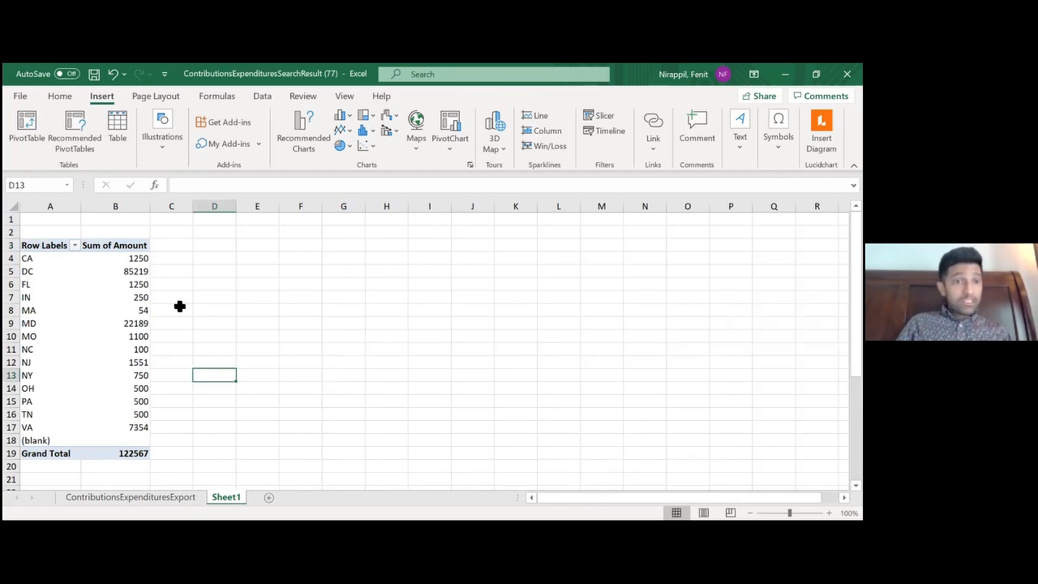
pyautogui.click(122, 270)
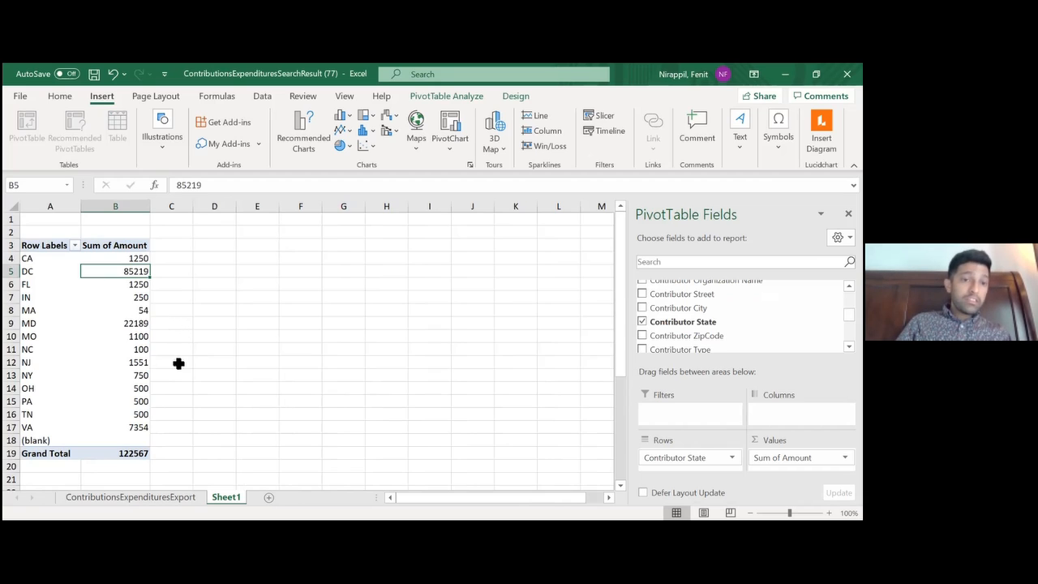
pyautogui.click(138, 324)
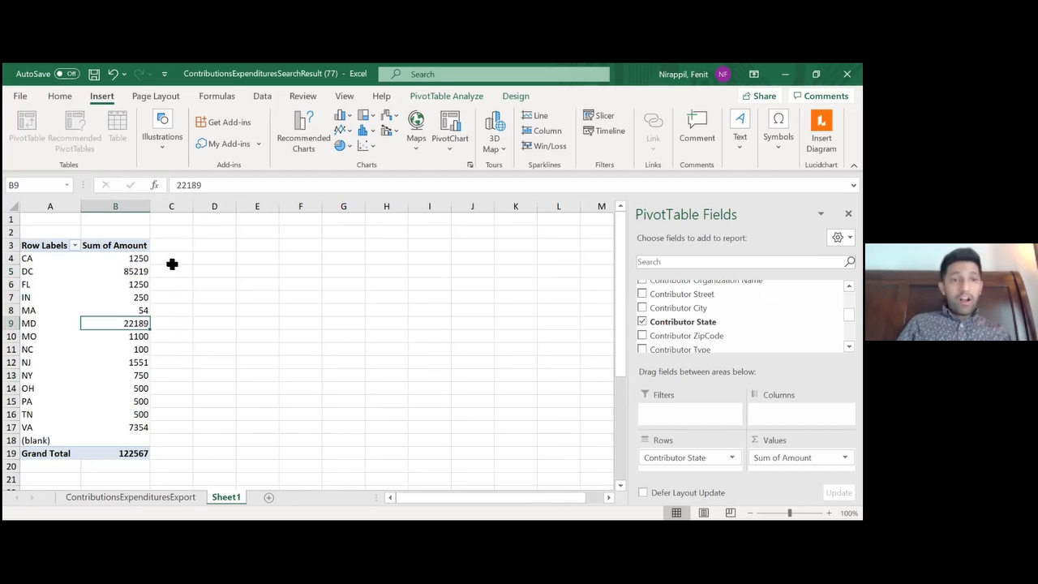
pyautogui.click(120, 260)
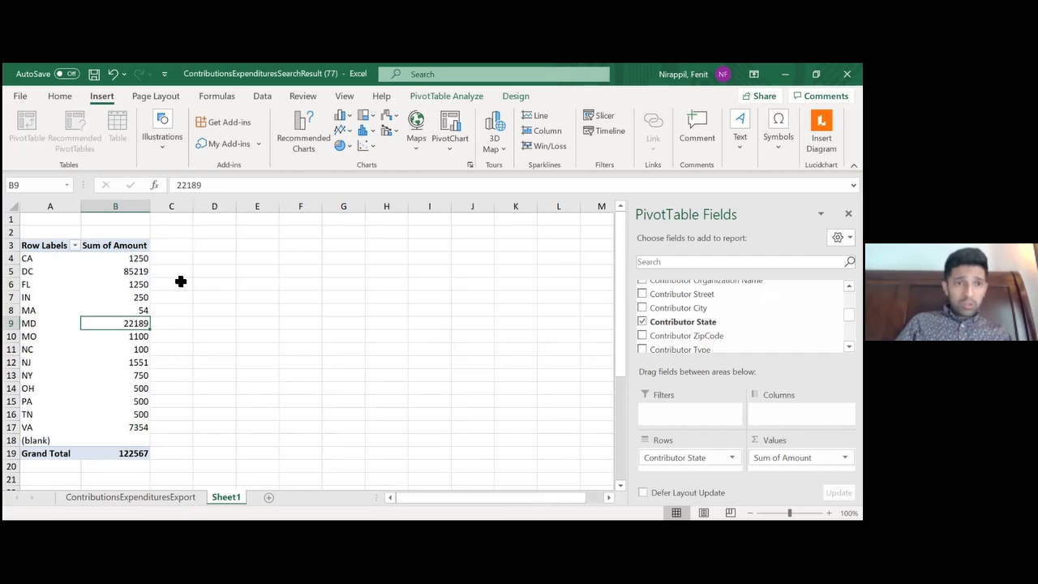
pyautogui.rightClick(113, 257)
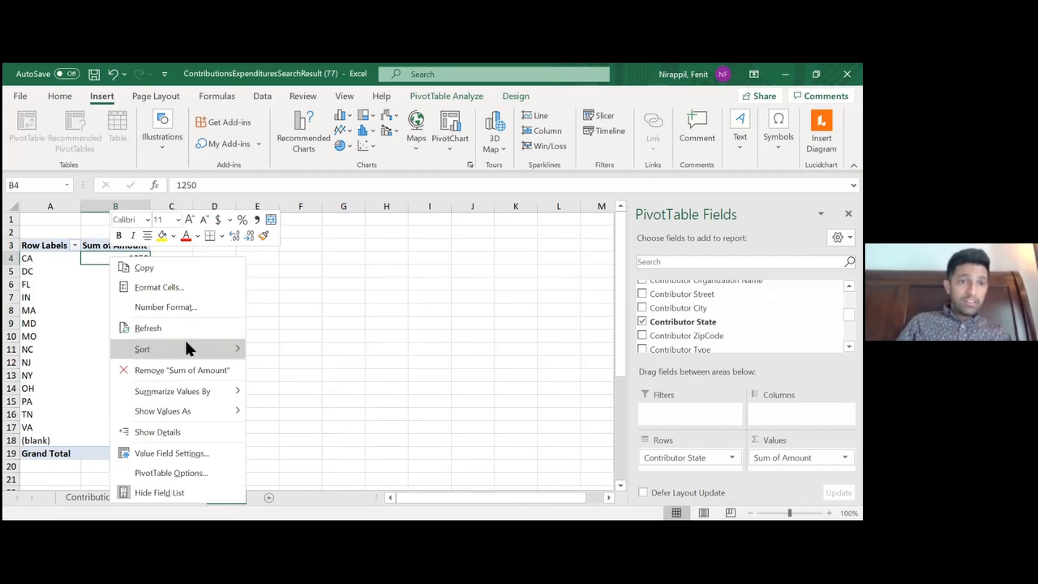
pyautogui.moveTo(188, 354)
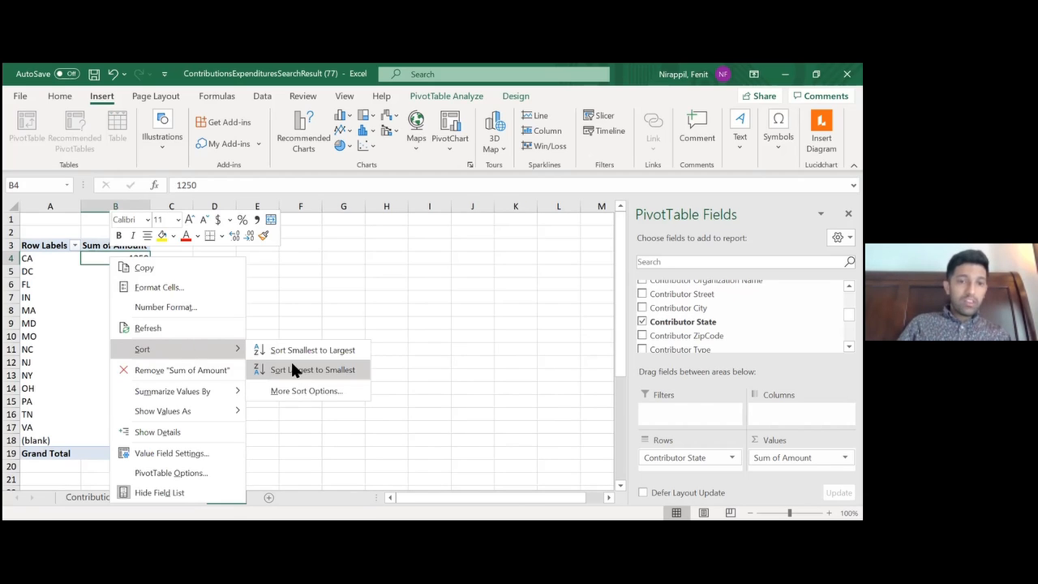
pyautogui.click(290, 362)
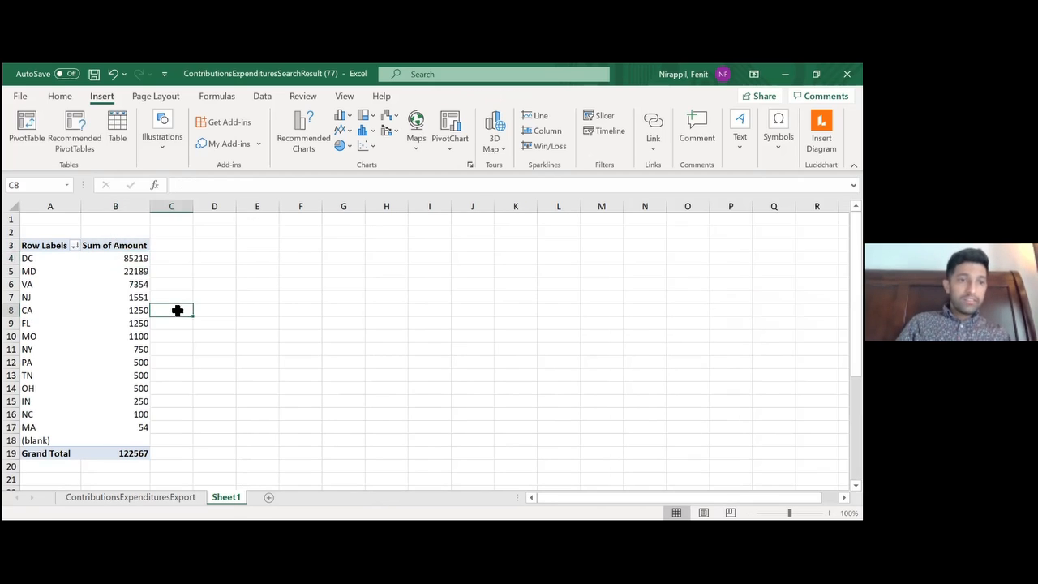
# Look through the sorted contribution sums by state, from DC down the list and back up
pyautogui.click(144, 260)
pyautogui.press('Down')
pyautogui.press('Down')
pyautogui.press('Down')
pyautogui.press('Down')
pyautogui.press('Down')
pyautogui.press('Down')
pyautogui.press('Down')
pyautogui.press('Down')
pyautogui.press('Down')
pyautogui.press('Down')
pyautogui.press('Down')
pyautogui.press('Down')
pyautogui.press('Up')
pyautogui.press('Up')
pyautogui.press('Up')
pyautogui.press('Up')
pyautogui.press('Up')
pyautogui.press('Up')
pyautogui.press('Up')
pyautogui.press('Up')
pyautogui.press('Up')
pyautogui.press('Up')
pyautogui.press('Up')
pyautogui.press('Up')
pyautogui.press('Up')
pyautogui.press('Up')
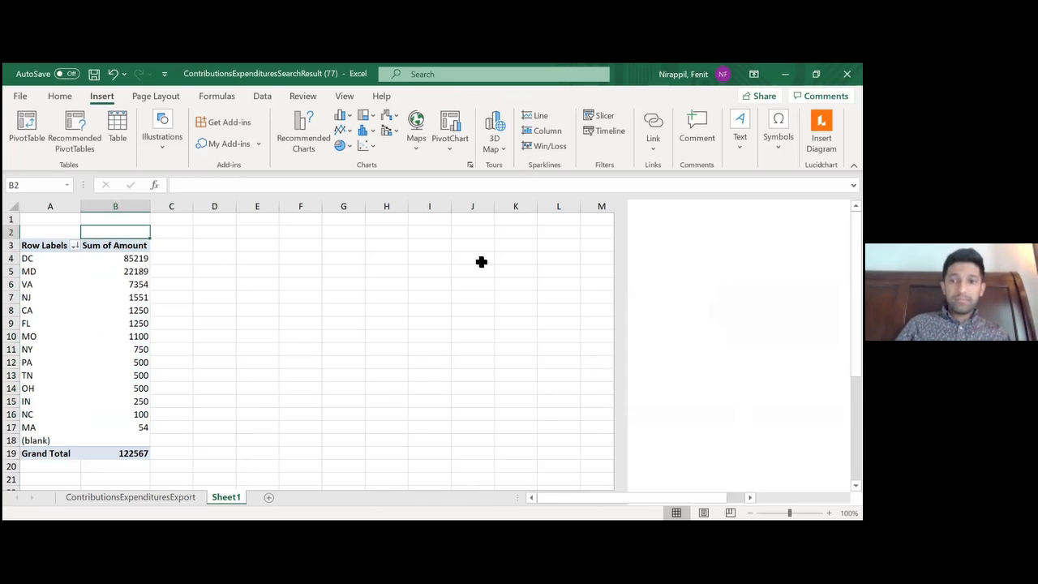
pyautogui.press('Down')
pyautogui.press('Down')
pyautogui.press('Down')
pyautogui.press('Down')
pyautogui.press('Down')
pyautogui.press('Down')
pyautogui.press('Down')
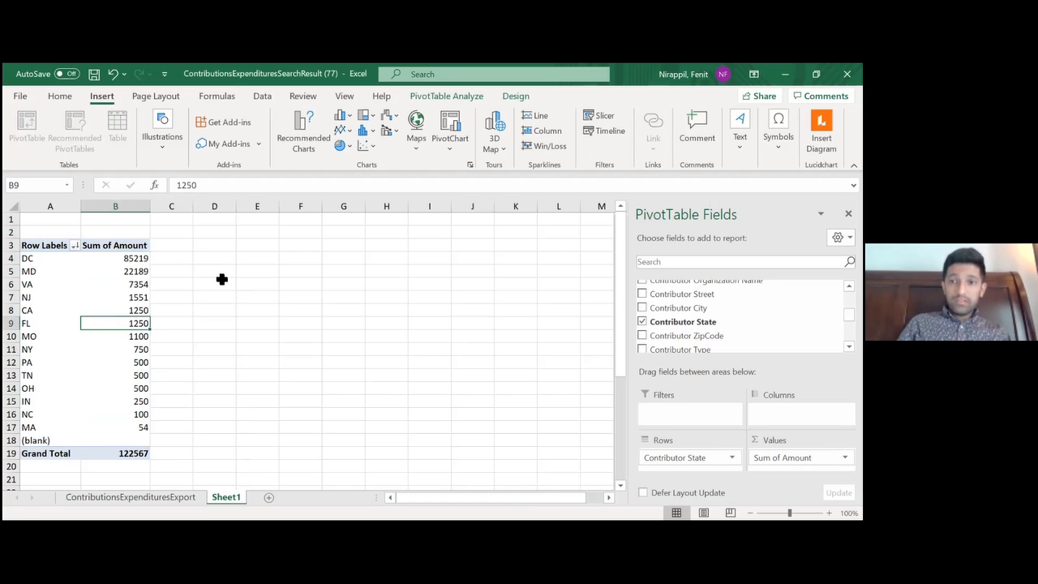
# Replace Contributor State with Contributor full name as the PivotTable's rows
pyautogui.scroll(2, 740, 316)
pyautogui.scroll(-1, 739, 316)
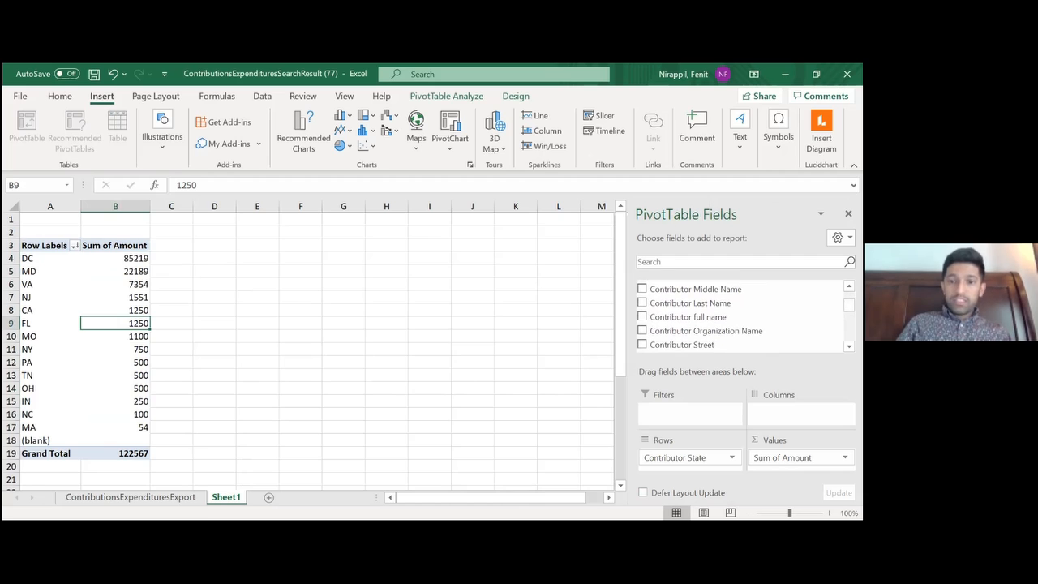
pyautogui.click(731, 457)
pyautogui.click(688, 424)
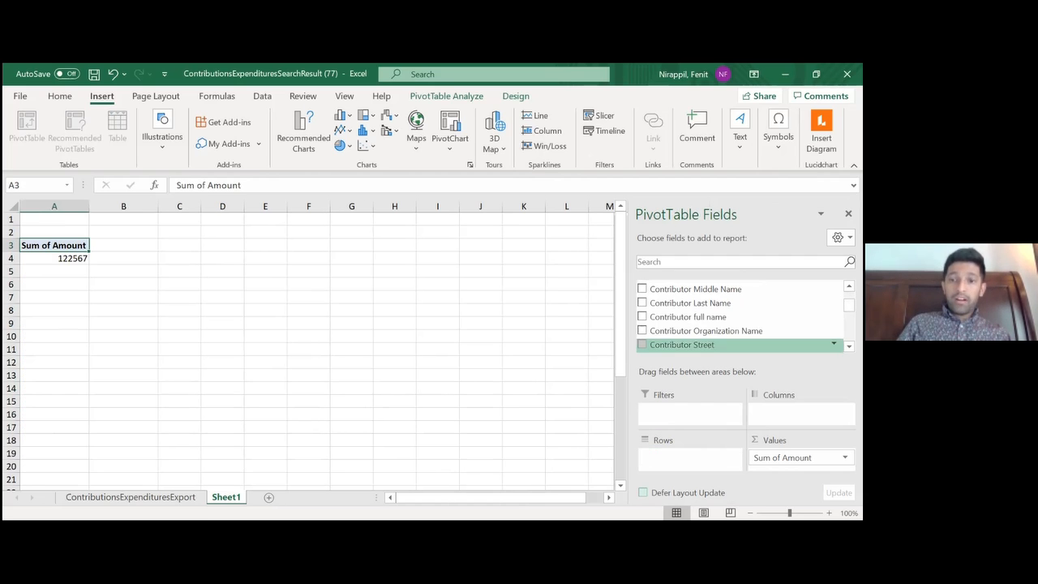
pyautogui.moveTo(687, 317); pyautogui.dragTo(689, 457)
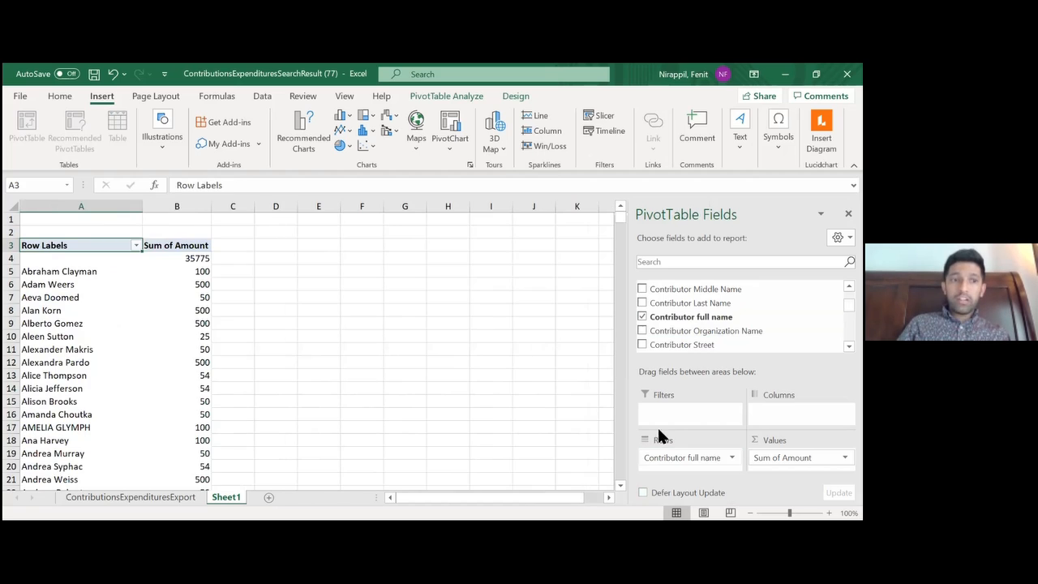
# Examine the Contributor full name column on the ContributionsExpendituresExport sheet for the same contributor entered under differently written names
pyautogui.click(200, 271)
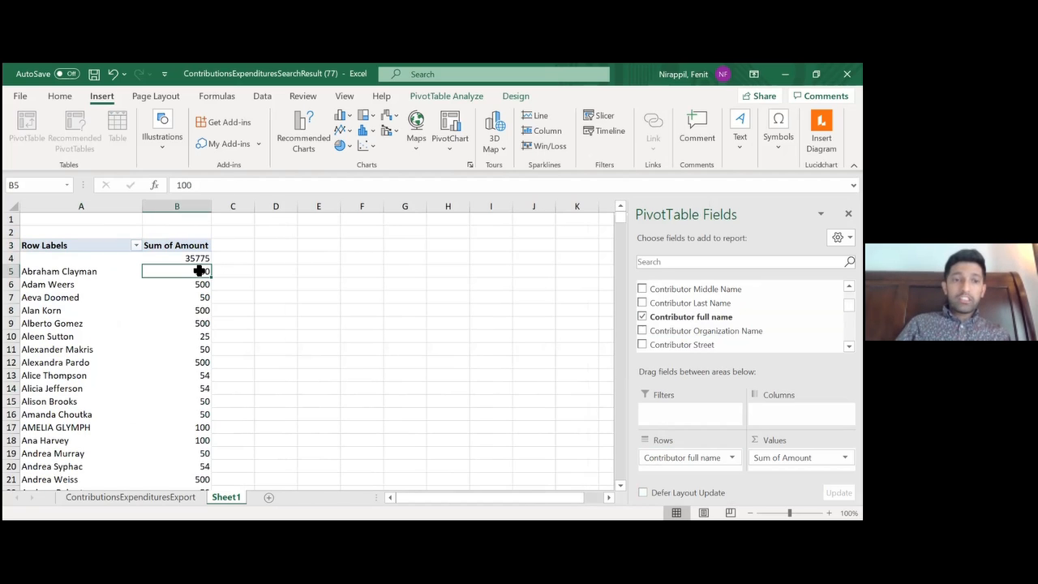
pyautogui.rightClick(200, 271)
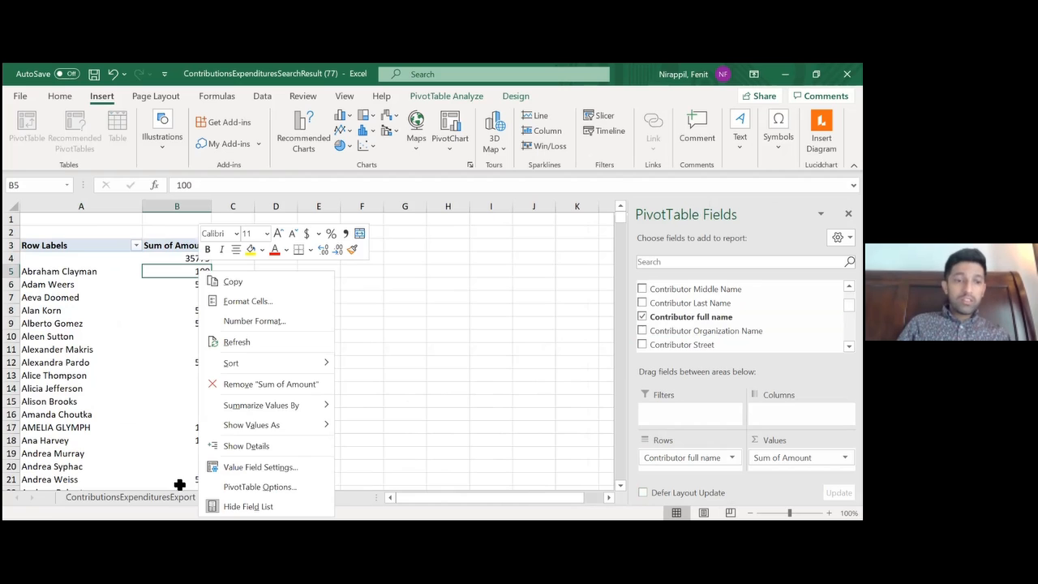
pyautogui.click(155, 496)
pyautogui.click(101, 336)
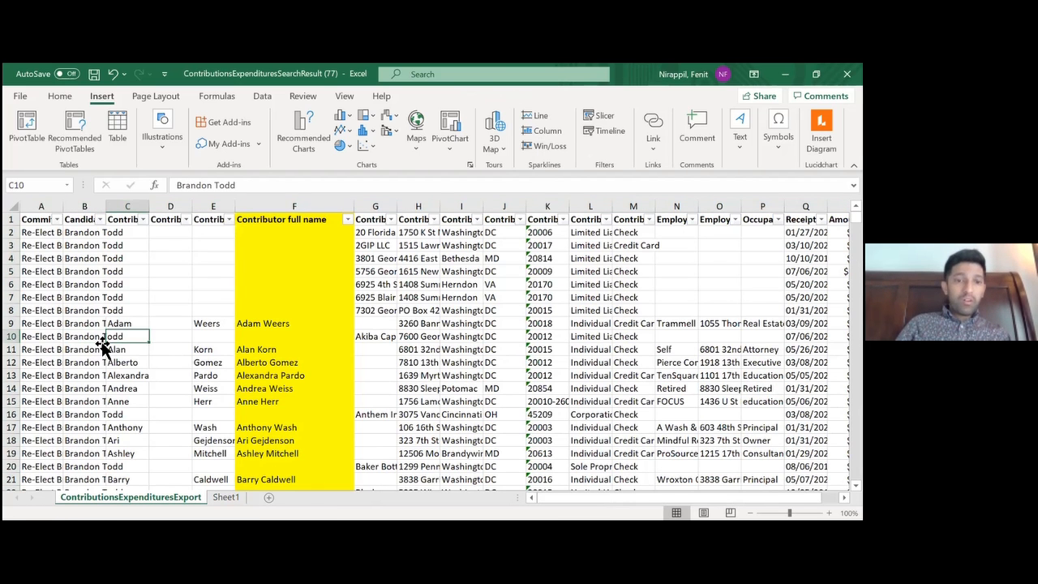
pyautogui.press('Right')
pyautogui.press('Right')
pyautogui.press('Right')
pyautogui.press('Right')
pyautogui.press('Down')
pyautogui.press('Down')
pyautogui.press('Down')
pyautogui.press('Down')
pyautogui.press('Down')
pyautogui.press('Down')
pyautogui.press('Down')
pyautogui.press('Down')
pyautogui.press('Down')
pyautogui.press('Down')
pyautogui.press('Down')
pyautogui.press('Down')
pyautogui.press('Down')
pyautogui.press('Down')
pyautogui.press('Down')
pyautogui.press('Down')
pyautogui.press('Down')
pyautogui.press('Down')
pyautogui.press('Down')
pyautogui.press('Down')
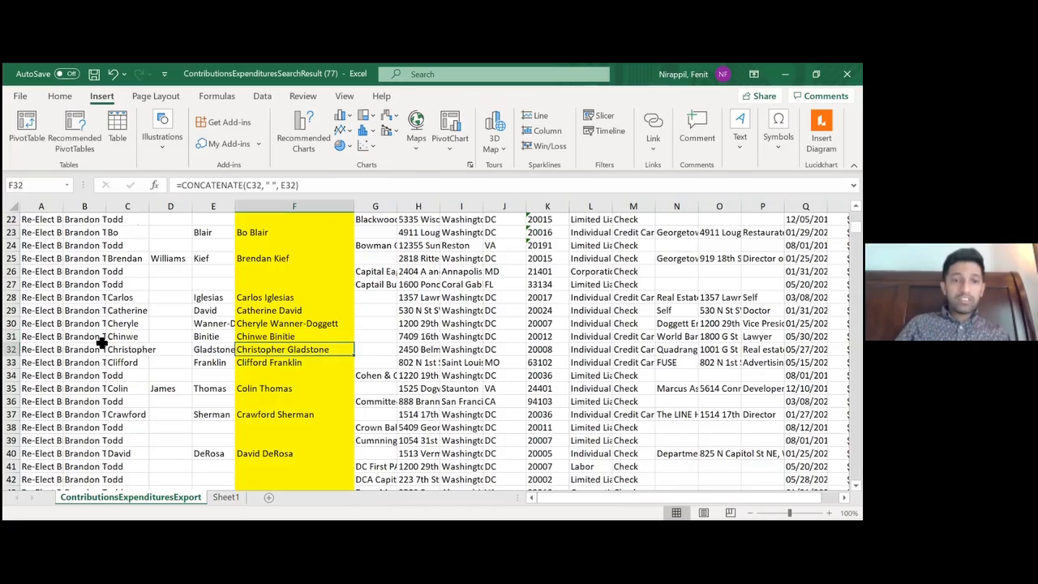
pyautogui.press('Down')
pyautogui.press('Down')
pyautogui.press('Down')
pyautogui.press('Down')
pyautogui.press('Down')
pyautogui.press('Down')
pyautogui.press('Down')
pyautogui.press('Down')
pyautogui.press('Down')
pyautogui.press('Down')
pyautogui.press('Down')
pyautogui.press('Down')
pyautogui.press('Down')
pyautogui.press('Down')
pyautogui.press('Down')
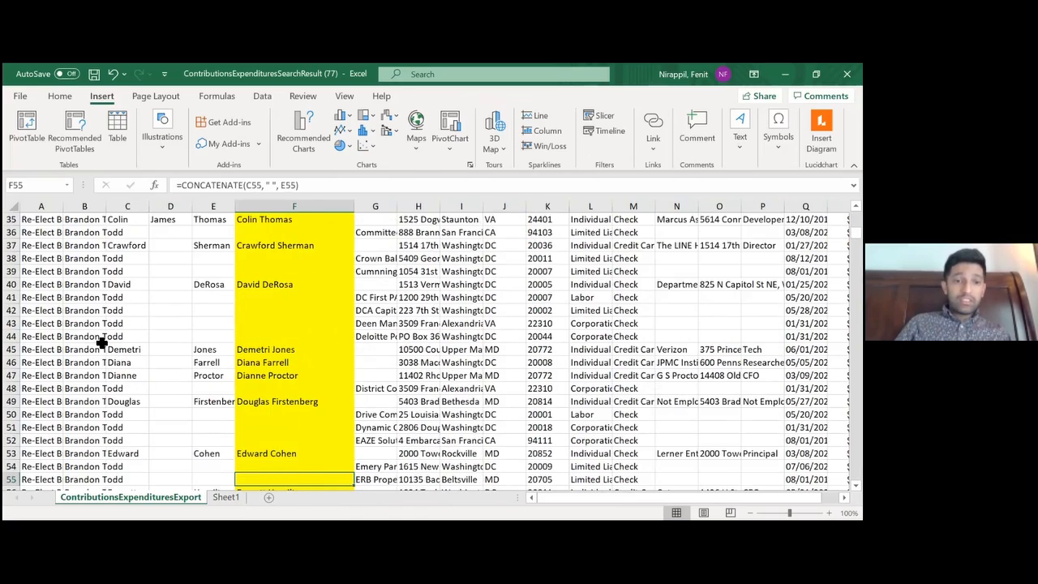
pyautogui.press('Down')
pyautogui.press('Down')
pyautogui.press('Down')
pyautogui.press('Up')
pyautogui.press('Up')
pyautogui.press('Up')
pyautogui.press('Up')
pyautogui.press('Up')
pyautogui.press('Up')
pyautogui.press('Up')
pyautogui.moveTo(257, 362); pyautogui.dragTo(345, 377)
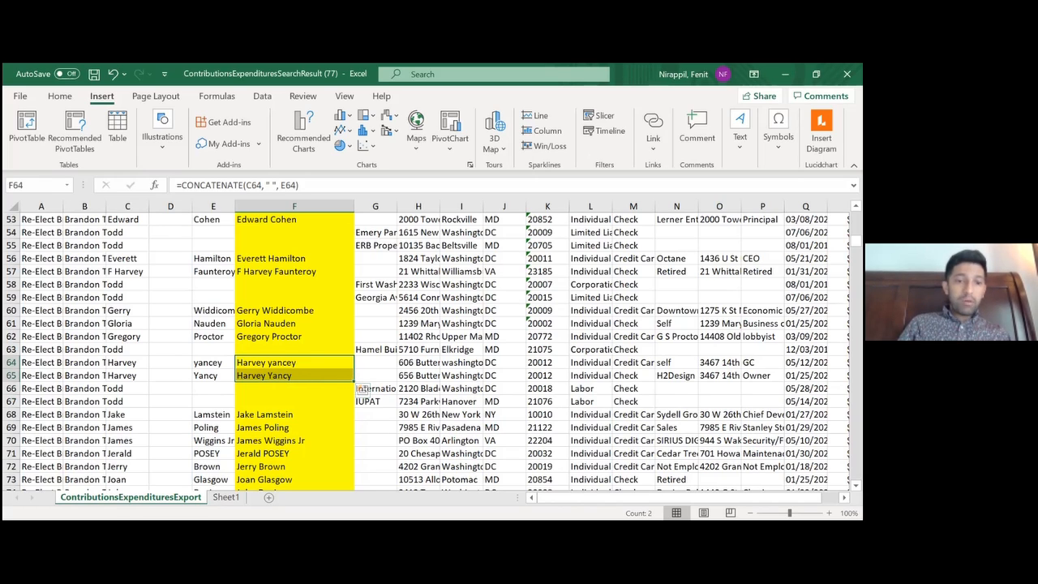
# Sort the contributors in the Sheet1 PivotTable by Sum of Amount from largest to smallest
pyautogui.click(226, 497)
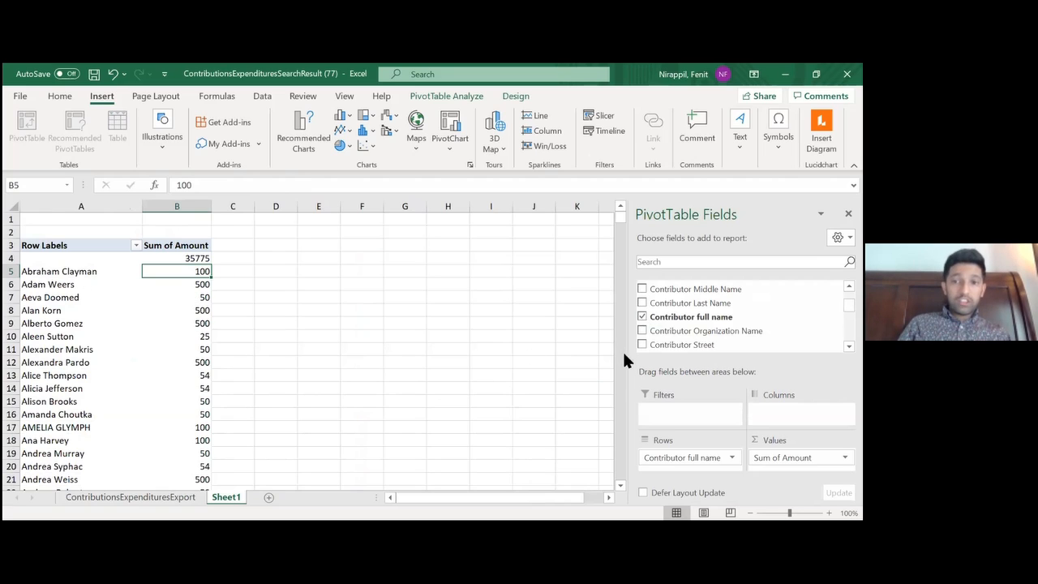
pyautogui.rightClick(184, 271)
pyautogui.moveTo(251, 364)
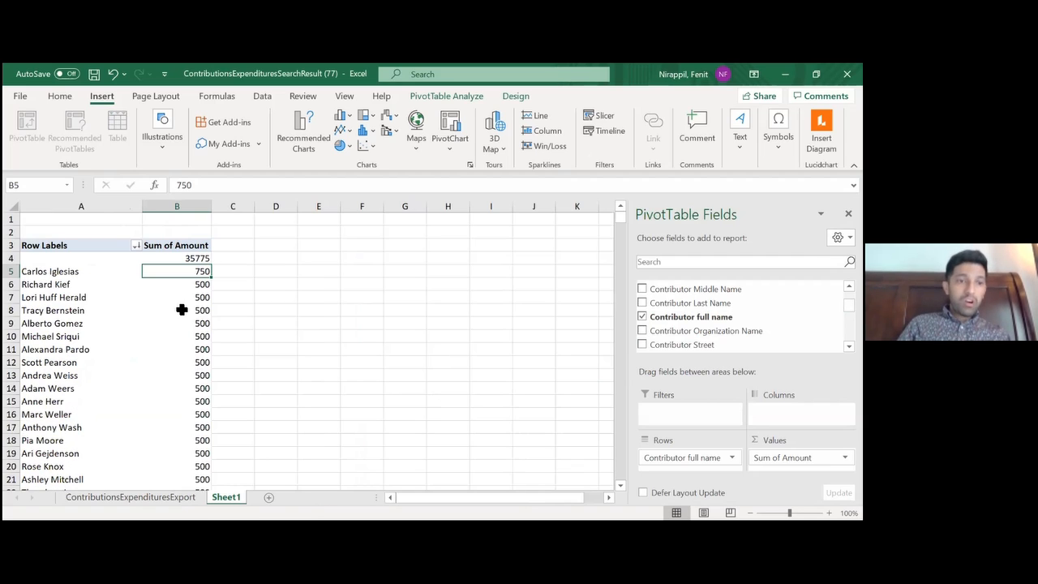
# Show the detail records behind the top named contributor's Sum of Amount on a new sheet
pyautogui.click(182, 309)
pyautogui.click(175, 339)
pyautogui.press('Up')
pyautogui.press('Up')
pyautogui.press('Up')
pyautogui.press('Up')
pyautogui.press('Up')
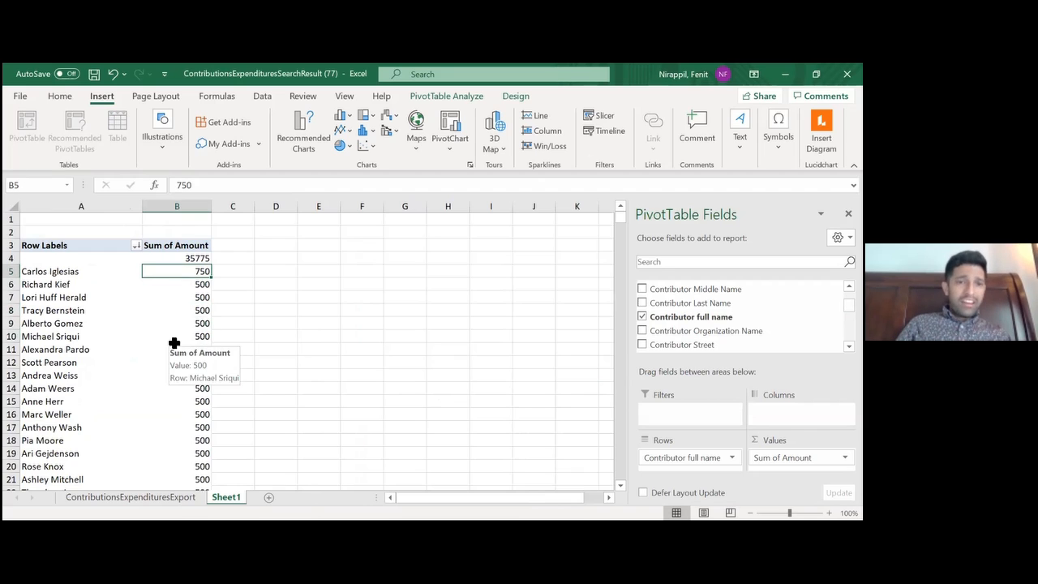
pyautogui.doubleClick(175, 271)
# Read across the second detail record on Sheet2, checking the contributor's address, employer, occupation, receipt date and amount
pyautogui.click(164, 241)
pyautogui.press('Right')
pyautogui.press('Right')
pyautogui.press('Right')
pyautogui.press('Right')
pyautogui.press('Right')
pyautogui.press('Right')
pyautogui.press('Right')
pyautogui.press('Right')
pyautogui.press('Right')
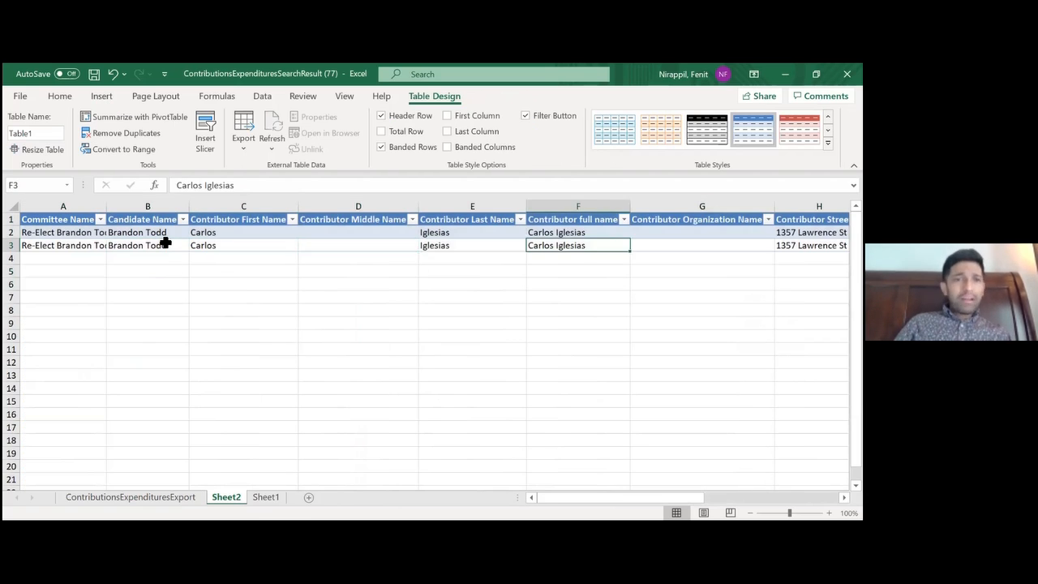
pyautogui.press('Right')
pyautogui.press('Right')
pyautogui.press('Right')
pyautogui.press('Right')
pyautogui.press('Right')
pyautogui.press('Right')
pyautogui.press('Right')
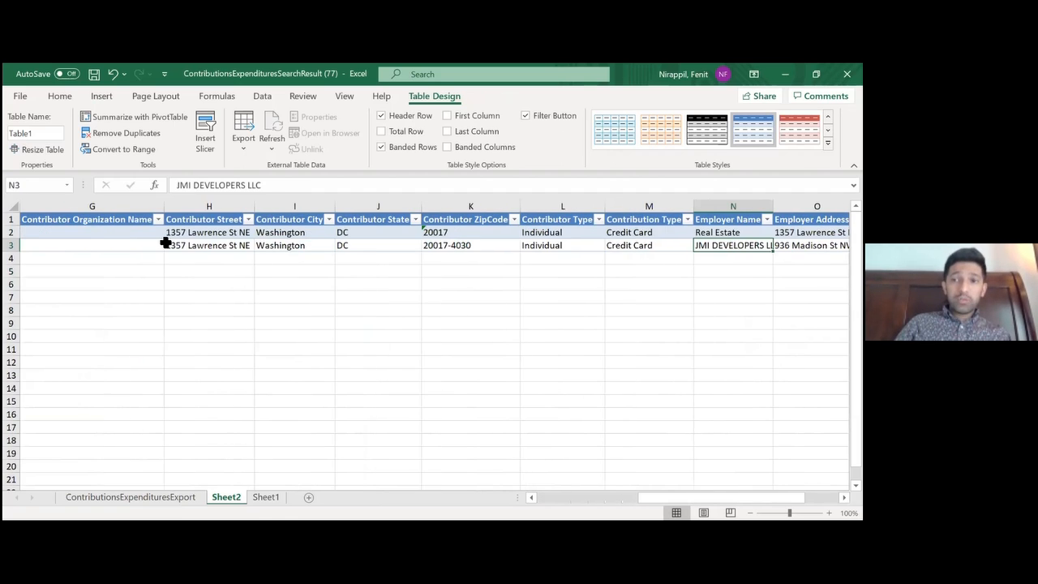
pyautogui.press('Left')
pyautogui.press('Left')
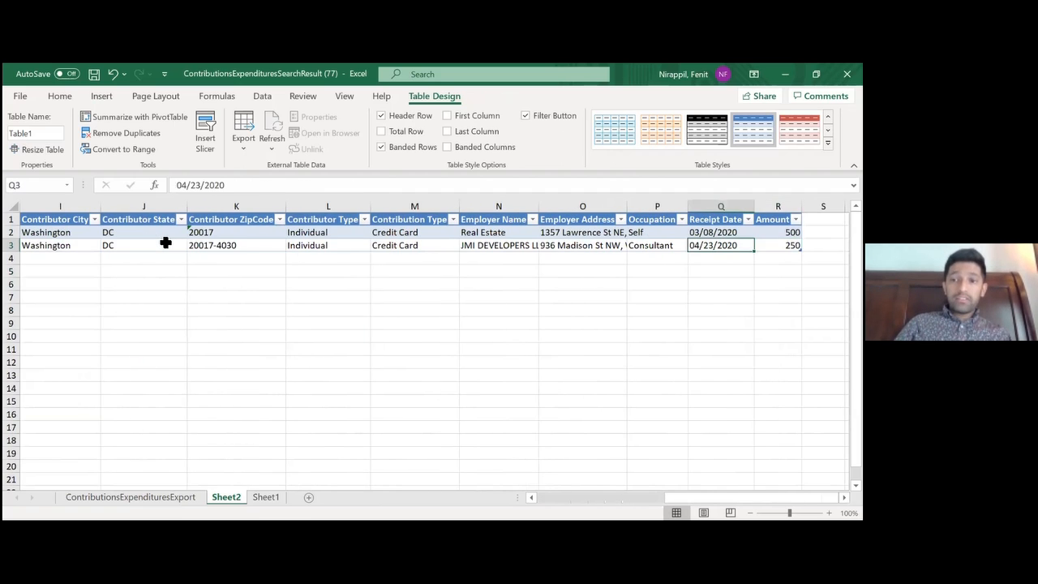
pyautogui.press('Left')
pyautogui.press('Left')
pyautogui.press('Left')
pyautogui.press('Right')
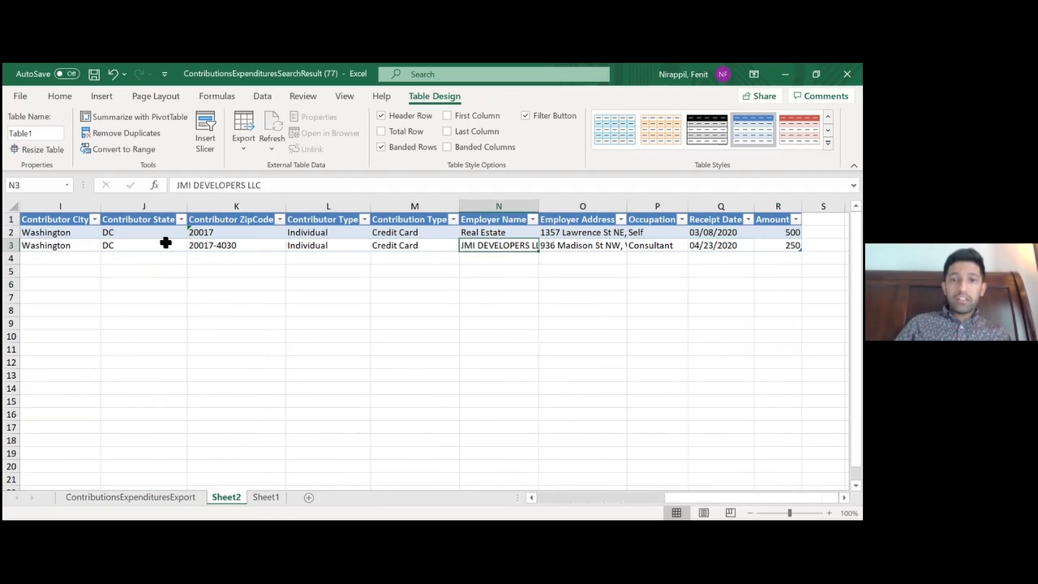
pyautogui.press('Right')
pyautogui.press('Left')
pyautogui.press('Left')
pyautogui.press('Left')
pyautogui.press('Left')
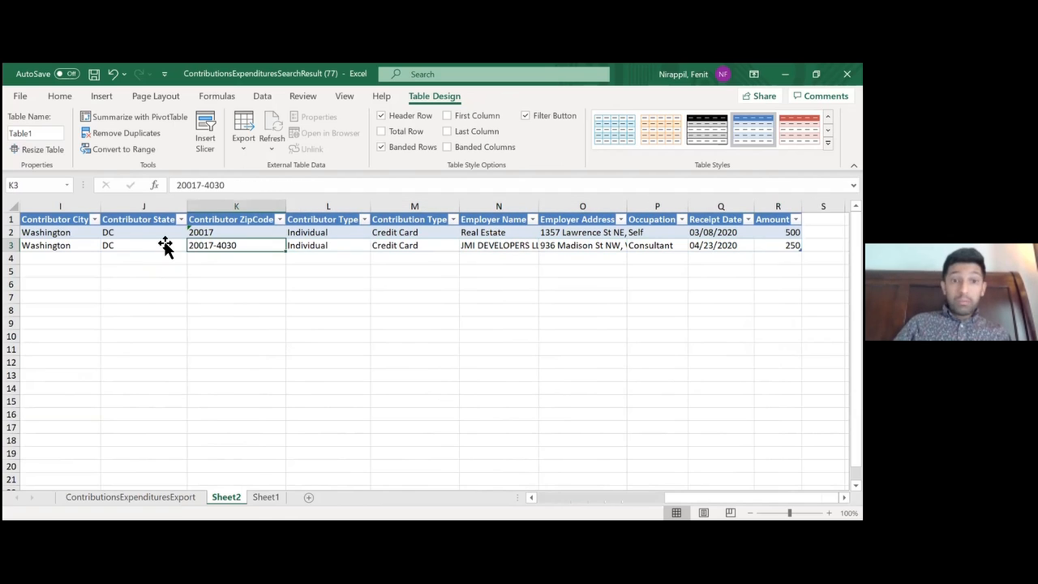
pyautogui.press('Left')
pyautogui.press('Left')
pyautogui.press('Left')
pyautogui.press('Left')
pyautogui.press('Left')
pyautogui.press('Left')
pyautogui.press('Right')
pyautogui.press('Right')
pyautogui.press('Right')
pyautogui.press('Right')
pyautogui.press('Right')
pyautogui.press('Right')
pyautogui.press('Right')
pyautogui.press('Right')
pyautogui.press('Right')
pyautogui.press('Left')
pyautogui.press('Left')
# Compare the first detail record's name and employer with the second record's street entry
pyautogui.press('Left')
pyautogui.press('Left')
pyautogui.press('Left')
pyautogui.press('Left')
pyautogui.press('Left')
pyautogui.press('Left')
pyautogui.press('Up')
pyautogui.press('Left')
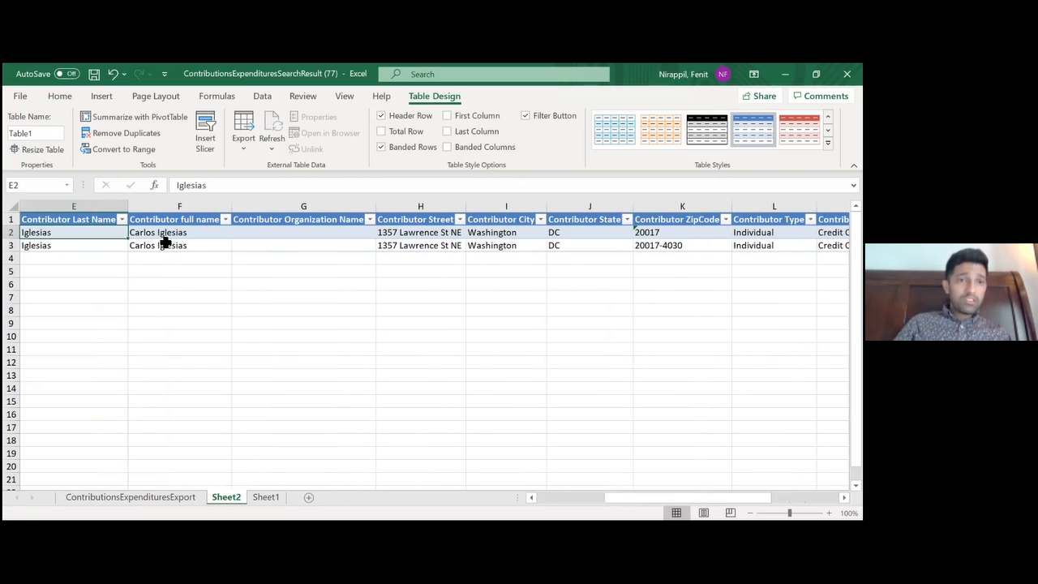
pyautogui.press('Right')
pyautogui.press('Right')
pyautogui.press('Right')
pyautogui.press('Right')
pyautogui.press('Right')
pyautogui.press('Right')
pyautogui.press('Right')
pyautogui.press('Right')
pyautogui.press('Right')
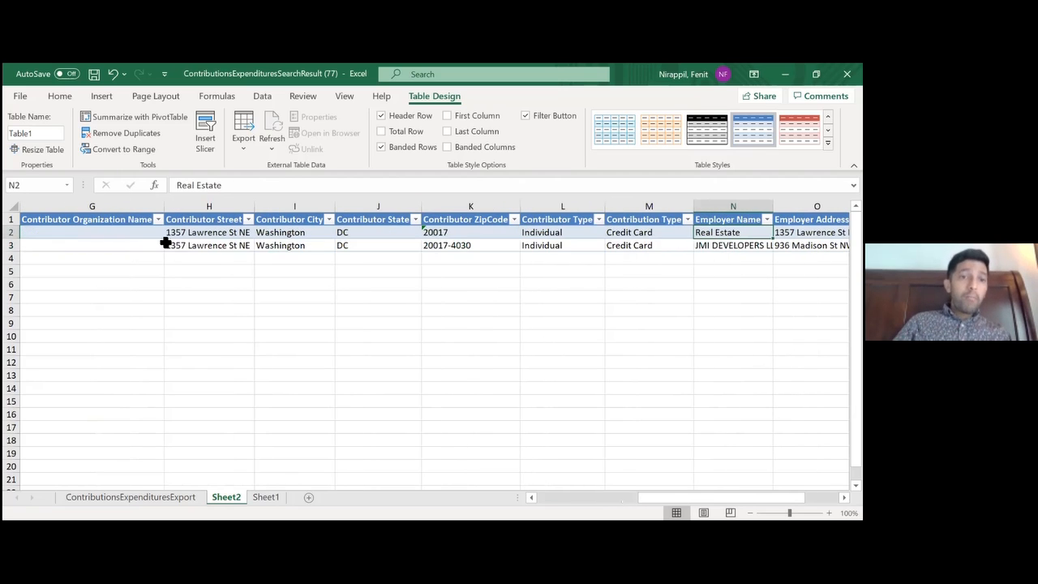
pyautogui.click(198, 244)
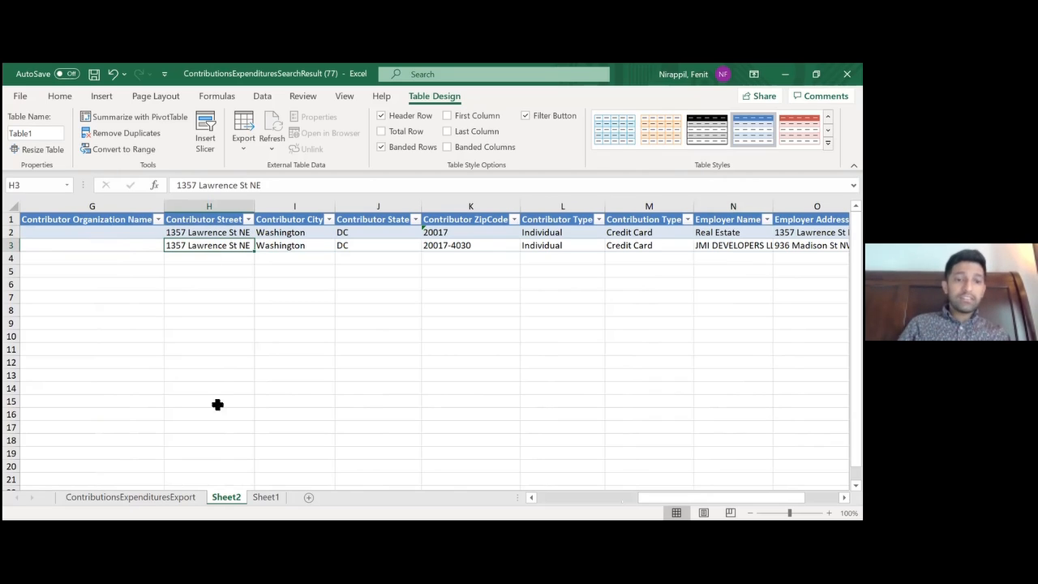
# Return to the PivotTable on Sheet1 and select the contributor name in cell A12
pyautogui.click(161, 498)
pyautogui.click(265, 497)
pyautogui.click(95, 361)
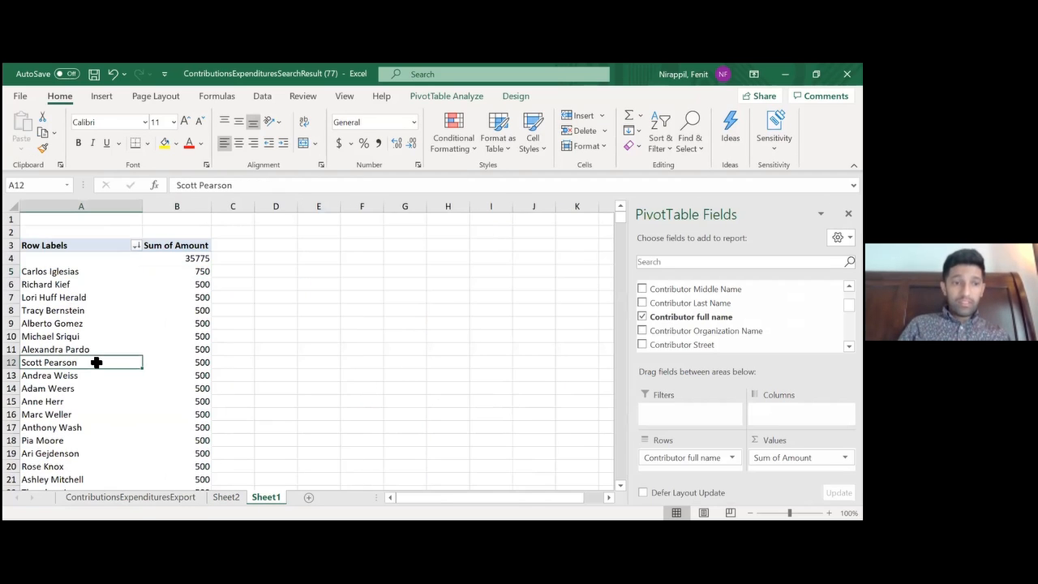
# Look down the contributor list to see how the larger donations rank, and select the top named contributor's amount in B5
pyautogui.press('pagedown')
pyautogui.press('pagedown')
pyautogui.press('pagedown')
pyautogui.press('pagedown')
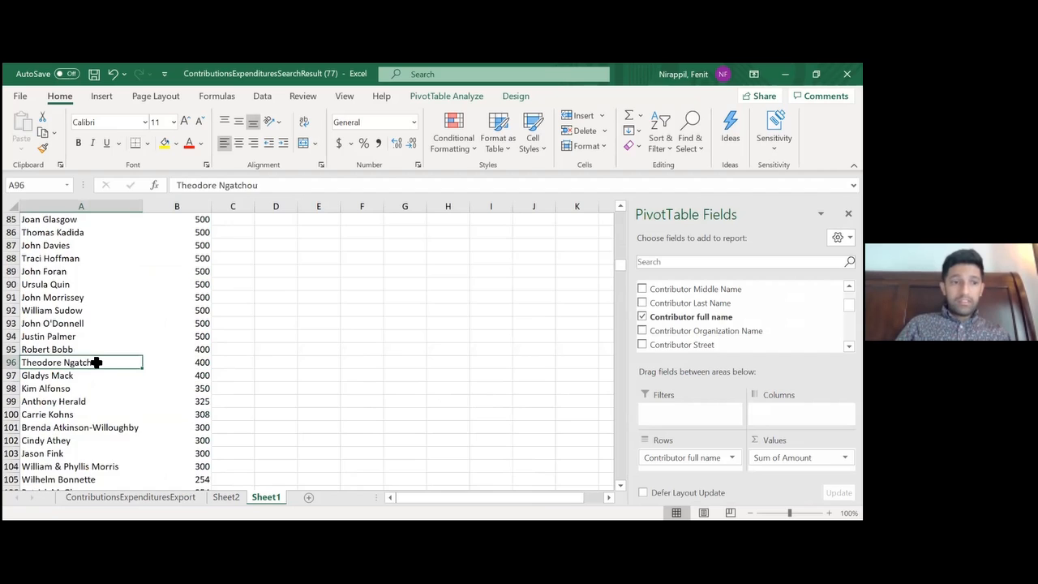
pyautogui.press('pageup')
pyautogui.press('pageup')
pyautogui.press('pageup')
pyautogui.press('pageup')
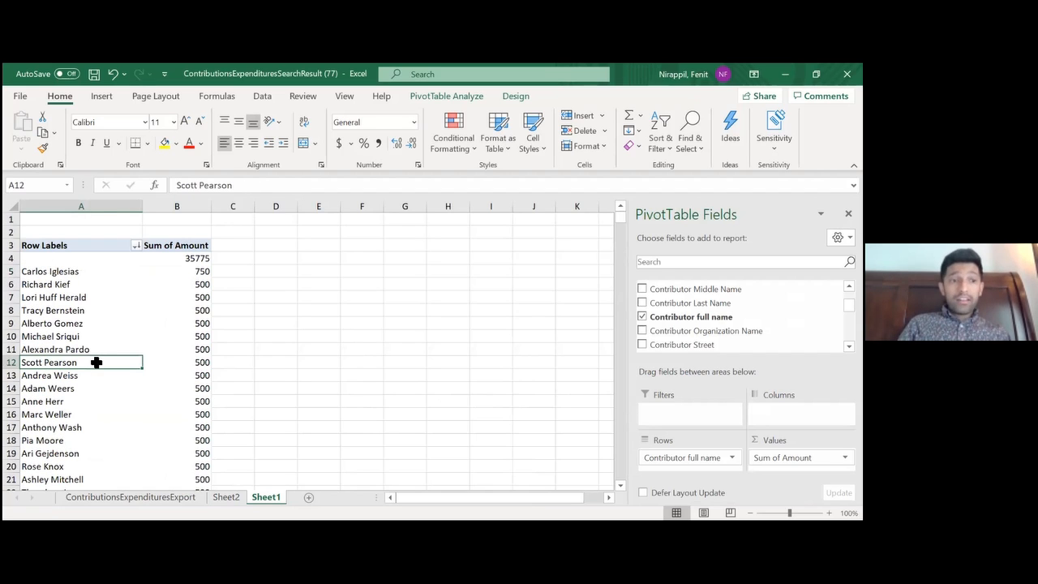
pyautogui.click(167, 297)
pyautogui.click(159, 271)
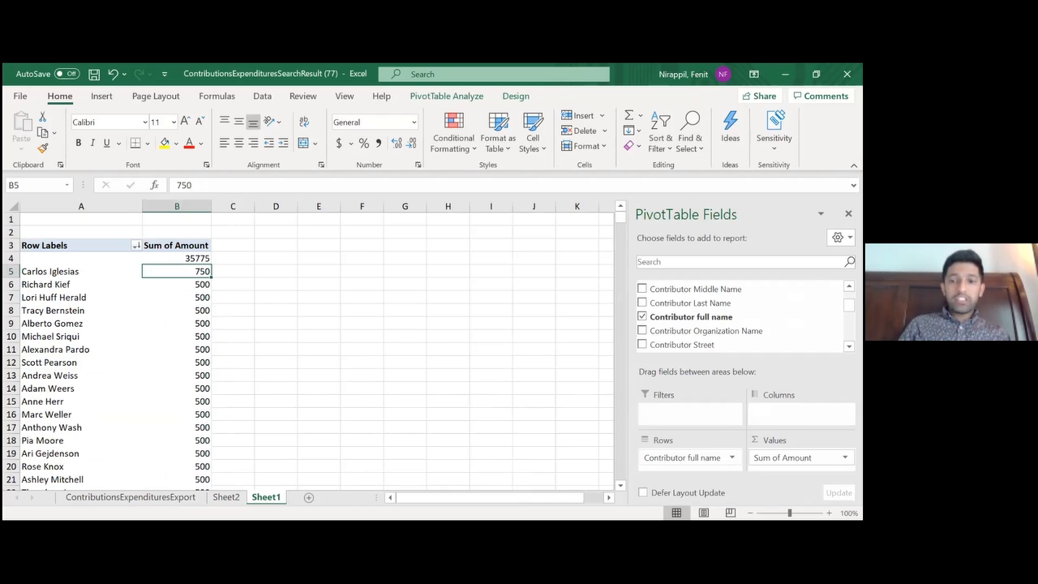
# Replace Contributor full name with Amount as the PivotTable's row field, keeping Sum of Amount as the value
pyautogui.click(730, 457)
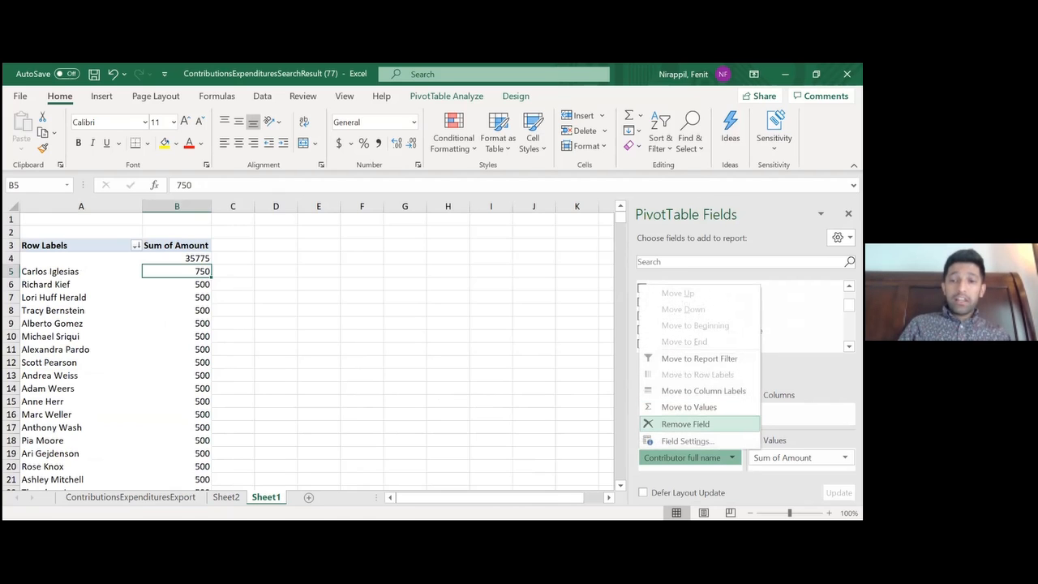
pyautogui.click(685, 423)
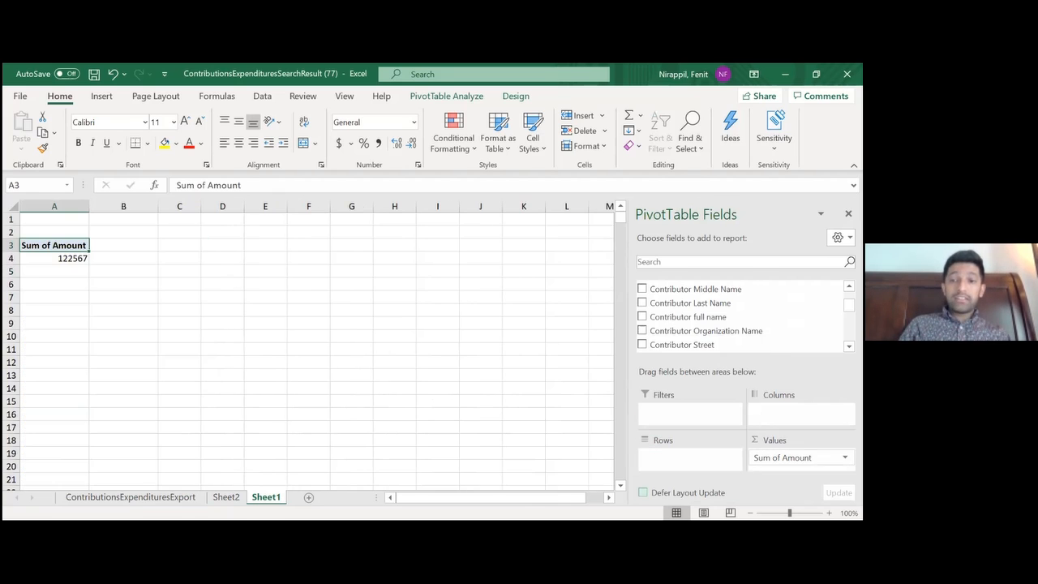
pyautogui.moveTo(782, 457); pyautogui.dragTo(689, 450)
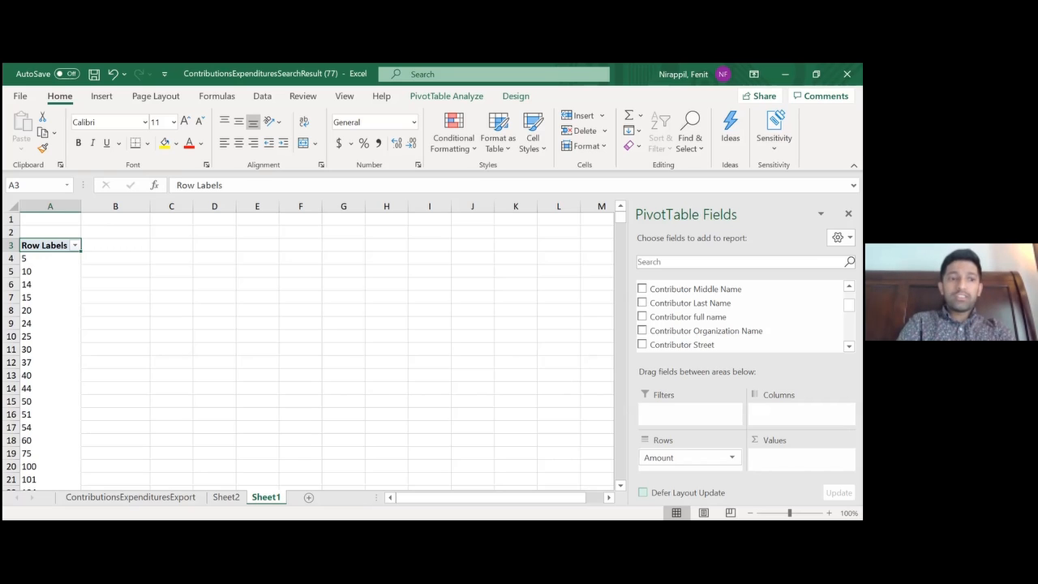
pyautogui.scroll(-6, 742, 316)
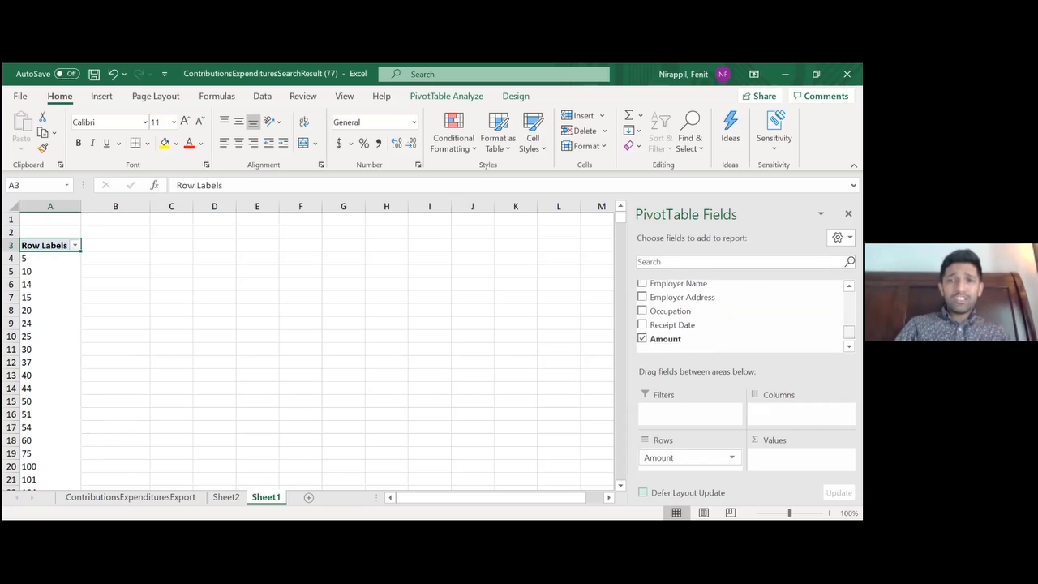
pyautogui.moveTo(666, 339); pyautogui.dragTo(799, 458)
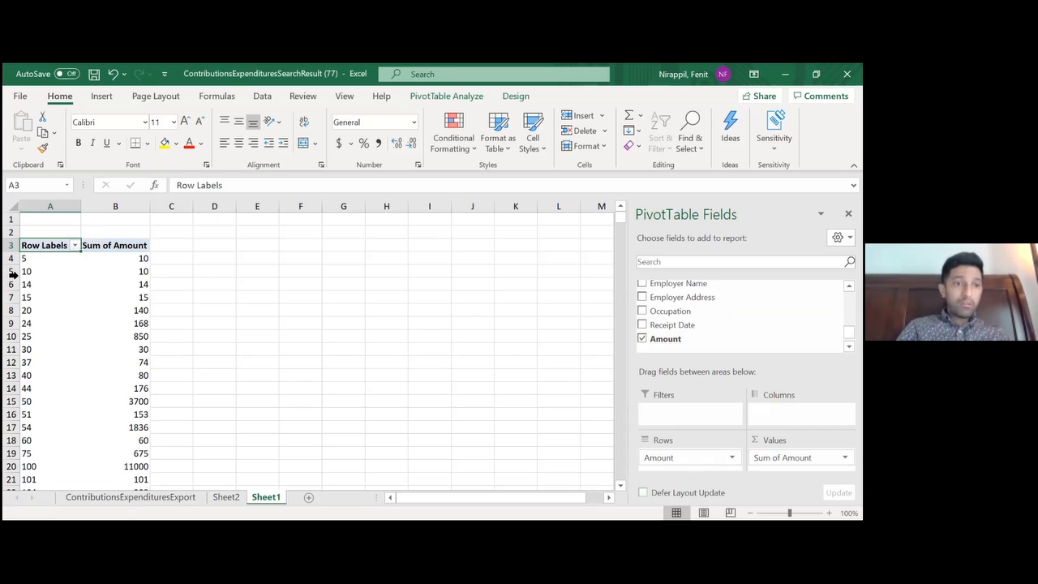
pyautogui.rightClick(48, 262)
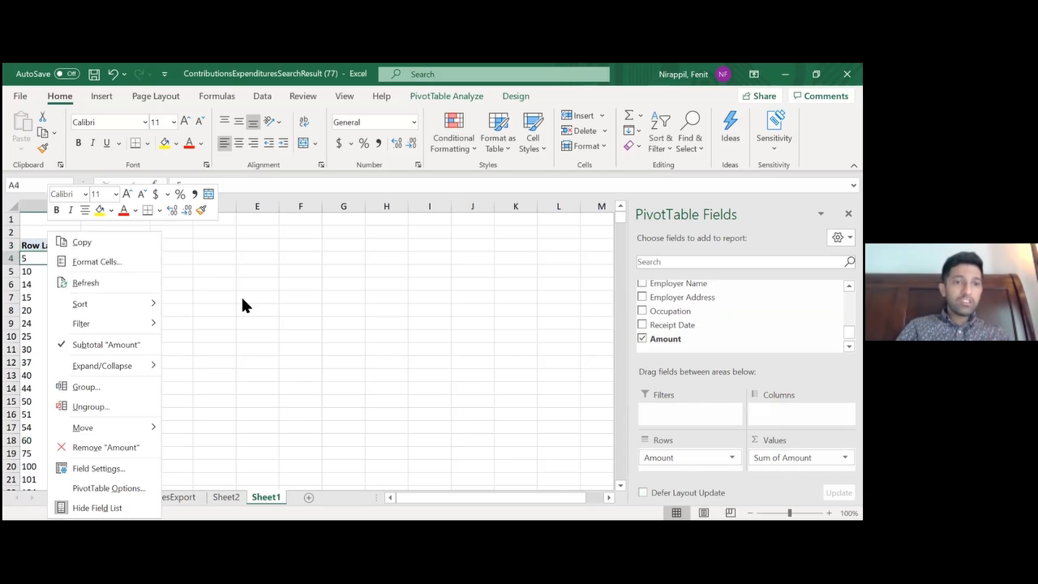
pyautogui.press('Escape')
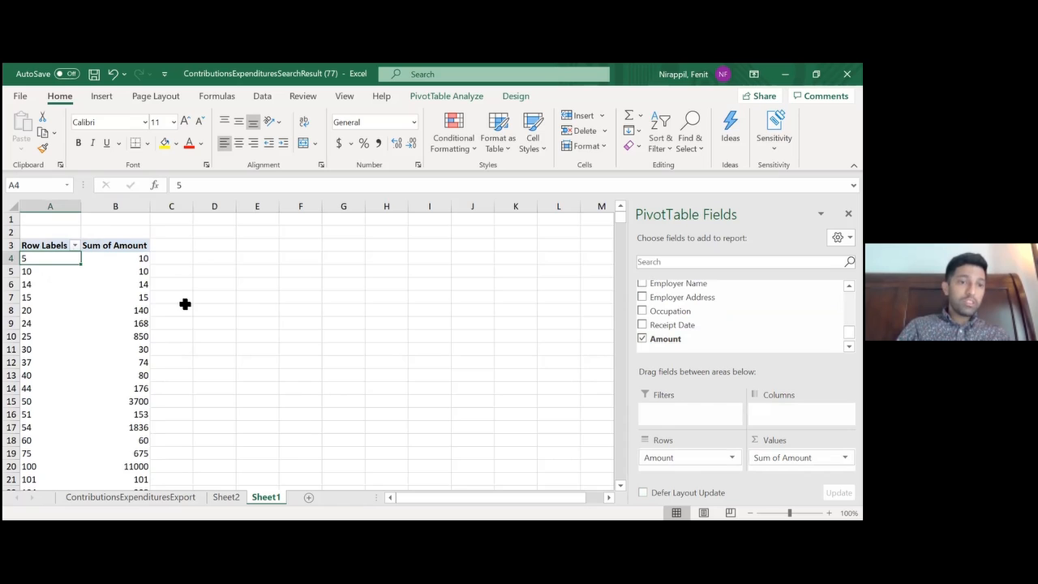
pyautogui.click(186, 386)
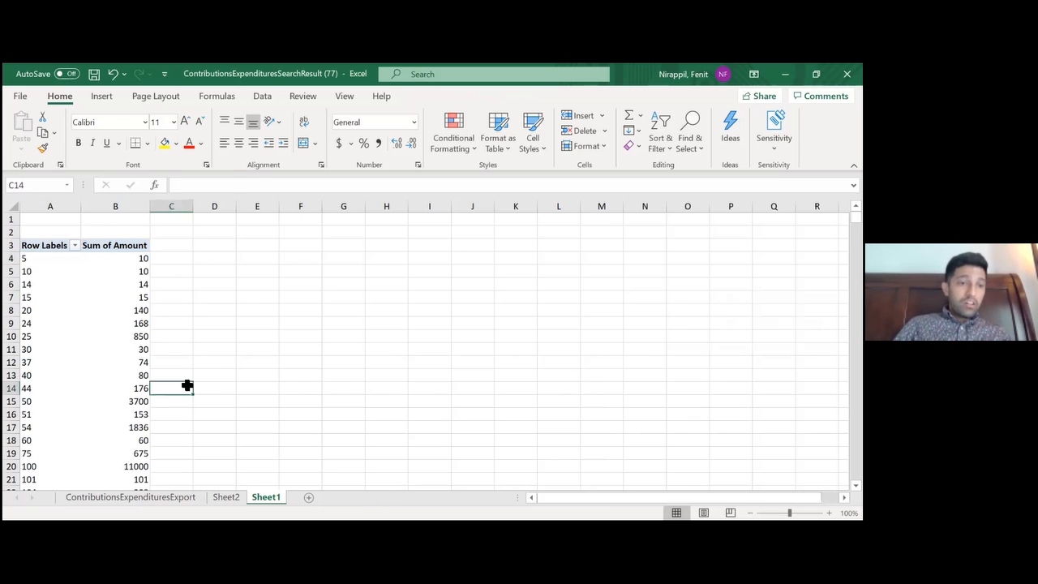
pyautogui.rightClick(103, 388)
pyautogui.press('Escape')
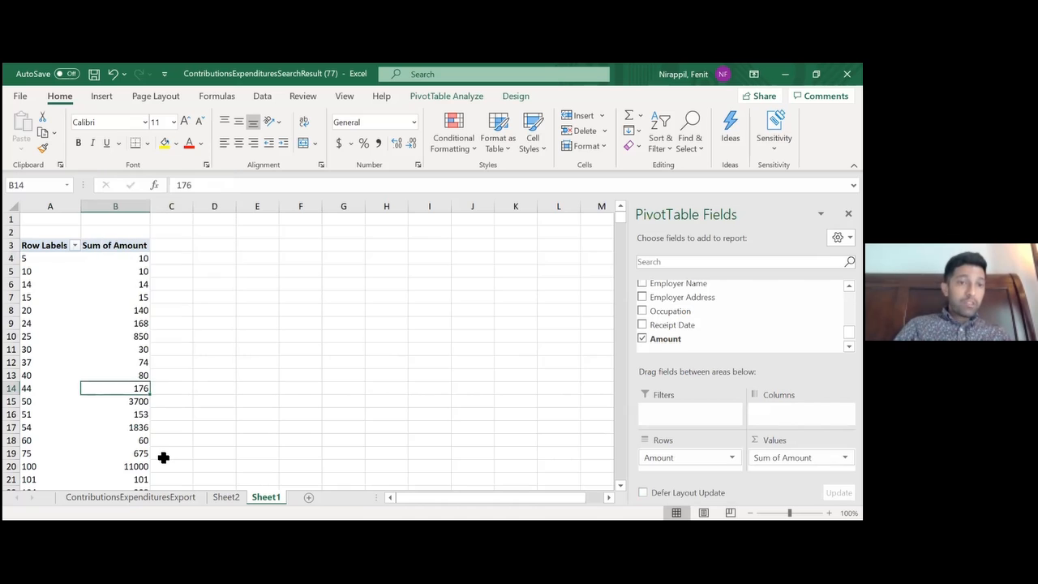
# Select the Sum of Amount cells for contributions of 200 and under, B25 up to B4, to check their combined sum
pyautogui.press('Down')
pyautogui.press('Down')
pyautogui.press('Down')
pyautogui.press('Down')
pyautogui.press('Down')
pyautogui.press('Down')
pyautogui.press('Down')
pyautogui.press('Down')
pyautogui.press('Down')
pyautogui.press('Down')
pyautogui.press('Down')
pyautogui.press('Down')
pyautogui.press('Down')
pyautogui.press('Down')
pyautogui.press('Down')
pyautogui.press('Down')
pyautogui.press('Down')
pyautogui.press('Down')
pyautogui.press('Down')
pyautogui.press('Down')
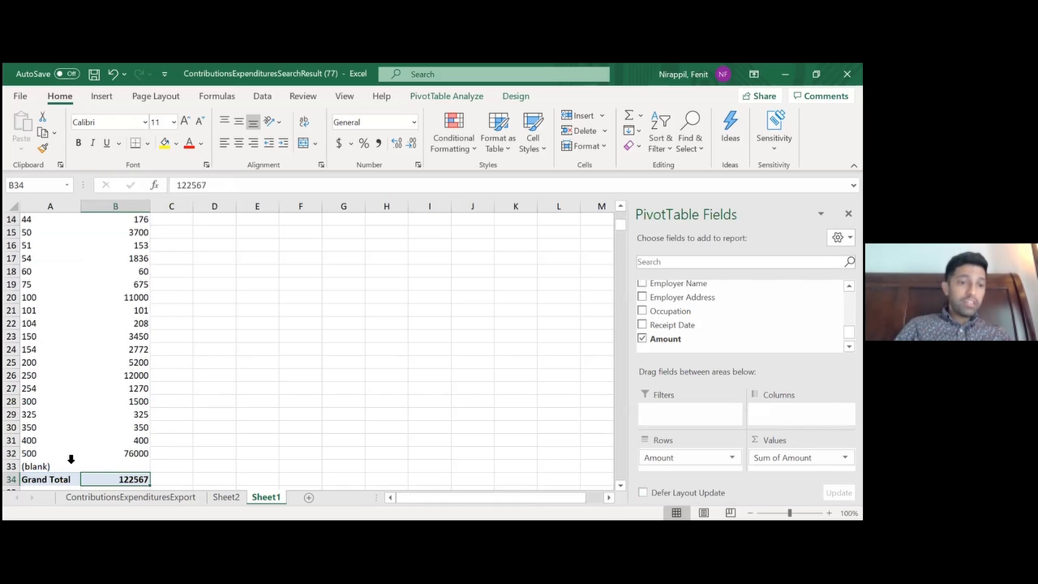
pyautogui.click(135, 372)
pyautogui.click(134, 362)
pyautogui.moveTo(135, 361); pyautogui.dragTo(143, 190)
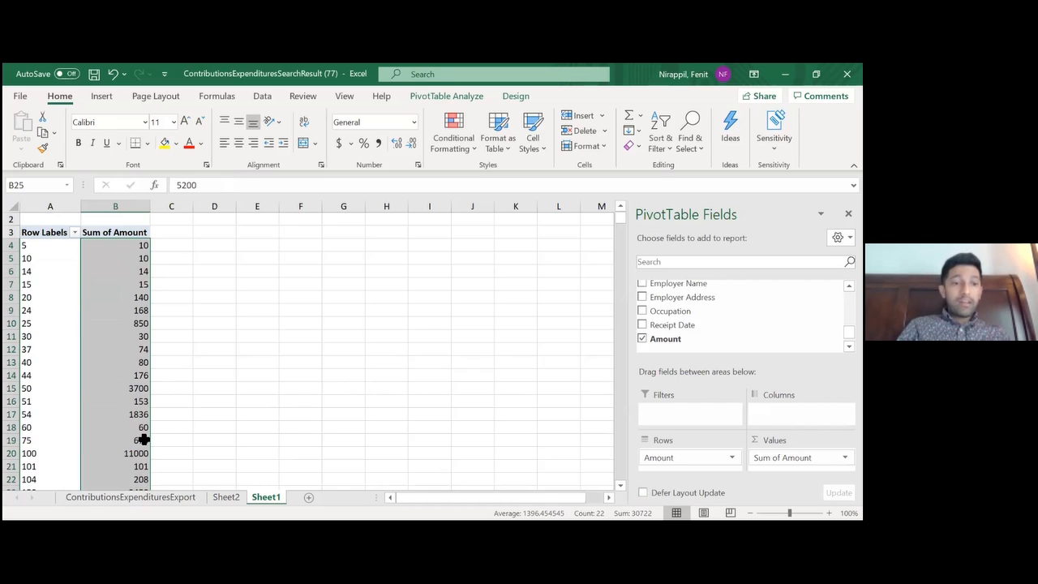
# Compare the PivotTable's Grand Total in B34 with the Sum of Amount for 500 contributions in B32
pyautogui.click(165, 458)
pyautogui.press('Down')
pyautogui.press('Down')
pyautogui.press('Down')
pyautogui.press('Down')
pyautogui.press('Down')
pyautogui.press('Down')
pyautogui.press('Down')
pyautogui.press('Down')
pyautogui.press('Down')
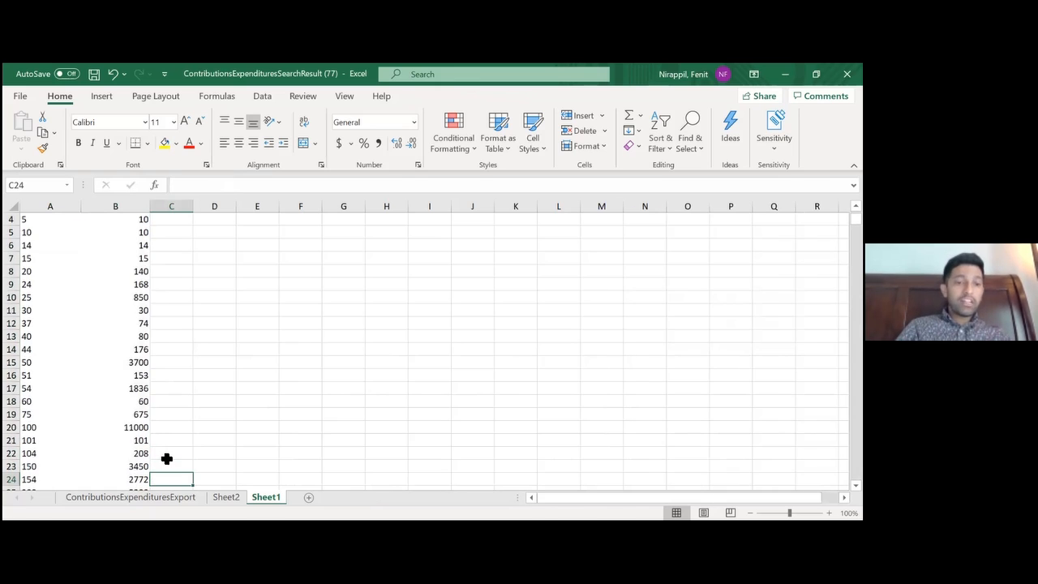
pyautogui.press('Down')
pyautogui.press('Down')
pyautogui.press('Down')
pyautogui.press('Down')
pyautogui.press('Down')
pyautogui.press('Down')
pyautogui.press('Down')
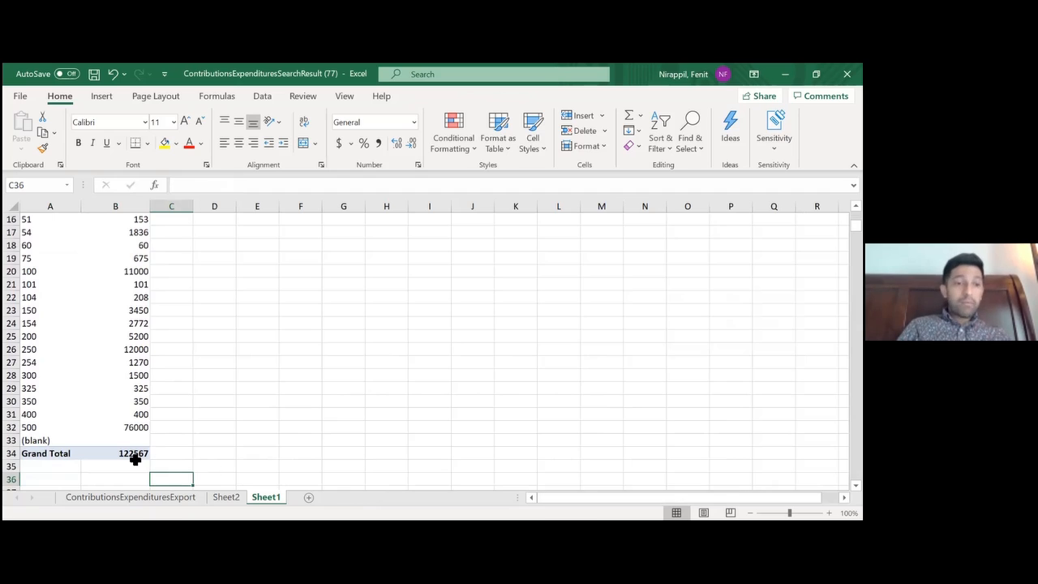
pyautogui.click(134, 456)
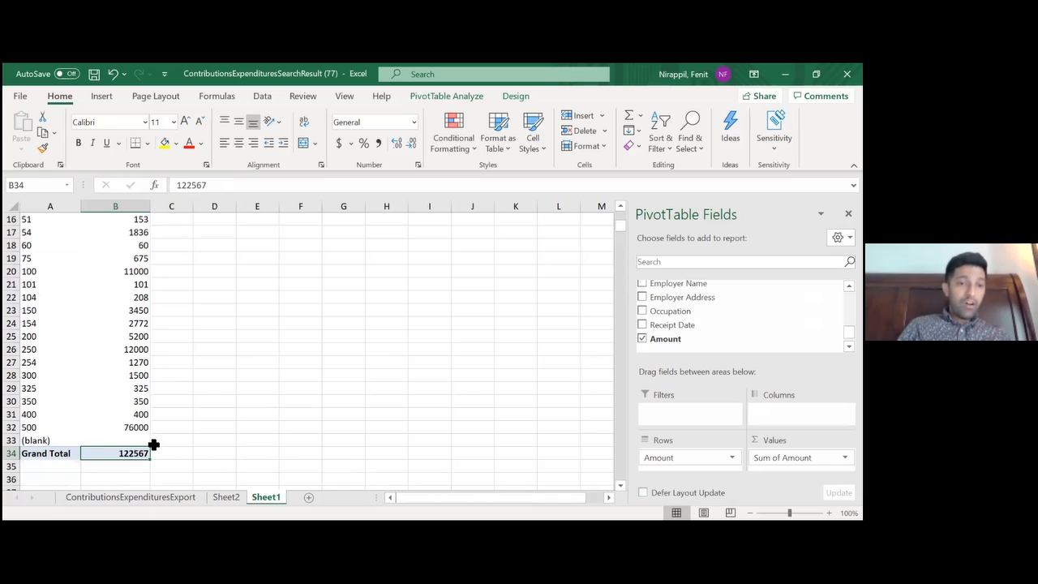
pyautogui.click(129, 427)
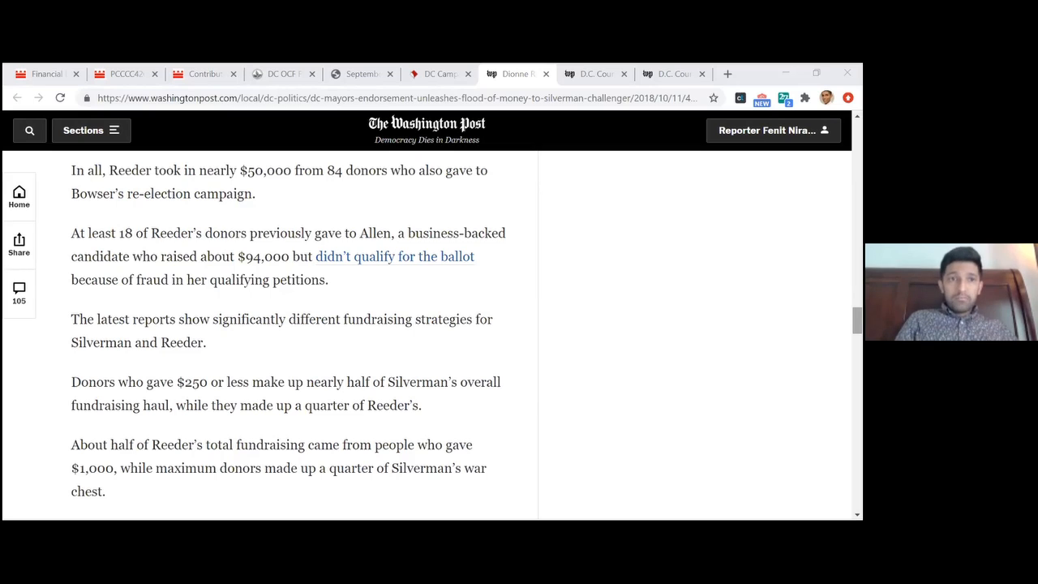
# Switch to the browser's 2018 Washington Post article on the D.C. mayor's endorsement, highlight its headline and read the opening paragraphs
pyautogui.moveTo(857, 320); pyautogui.dragTo(857, 143)
pyautogui.tripleClick(556, 264)
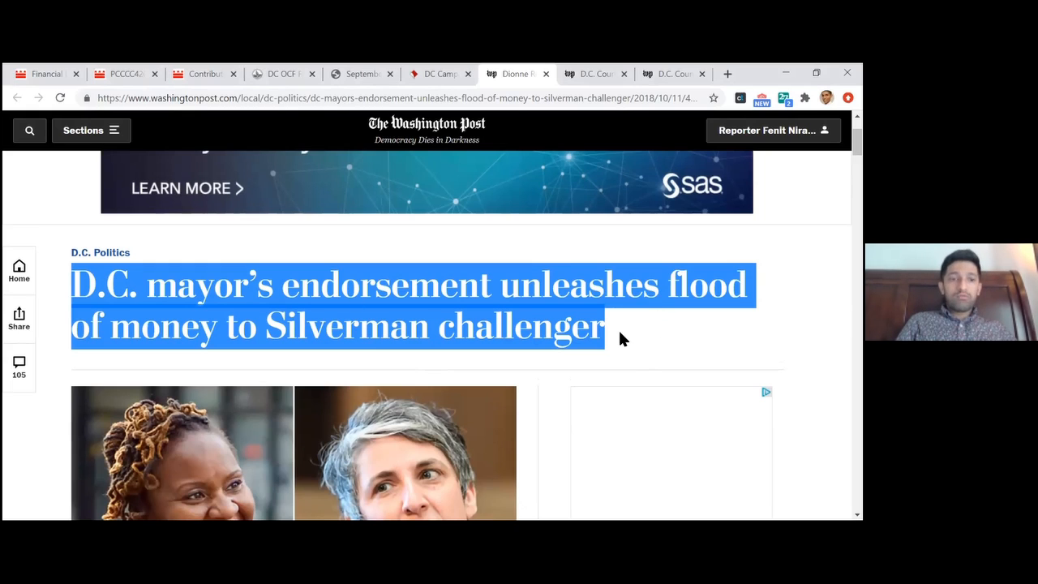
pyautogui.scroll(-6, 454, 333)
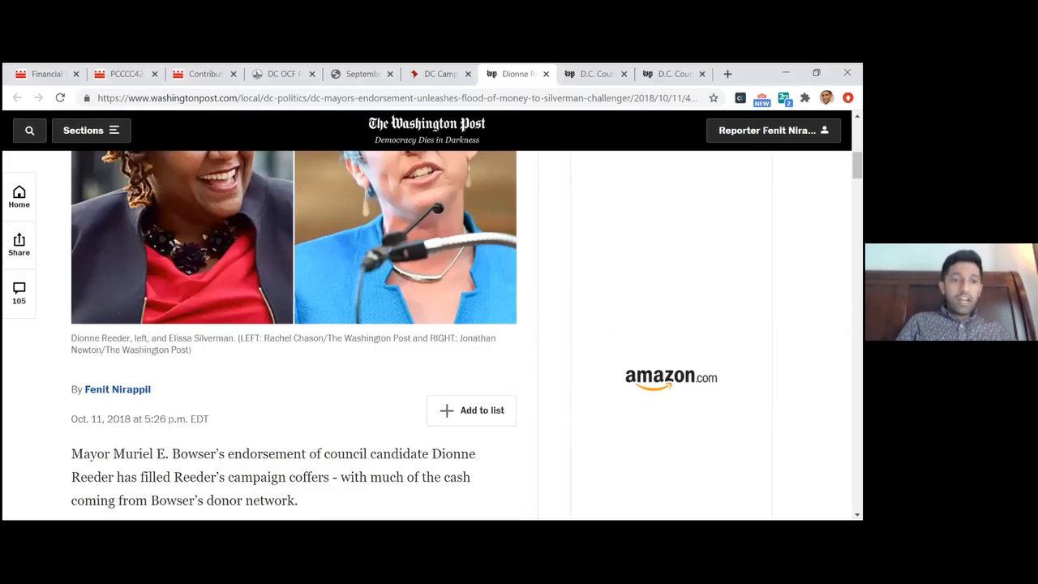
pyautogui.scroll(-2, 454, 333)
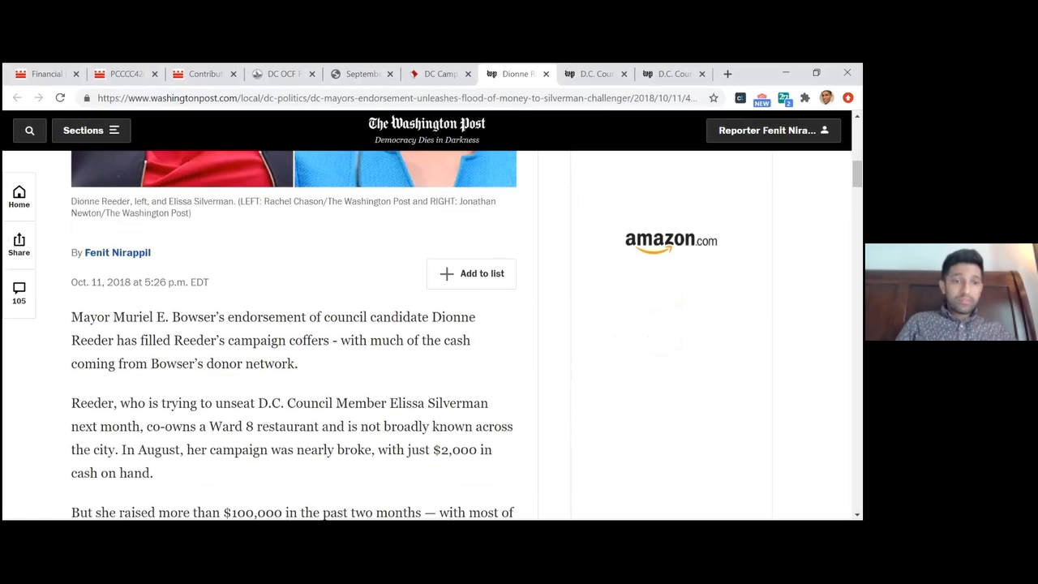
pyautogui.scroll(-1, 387, 373)
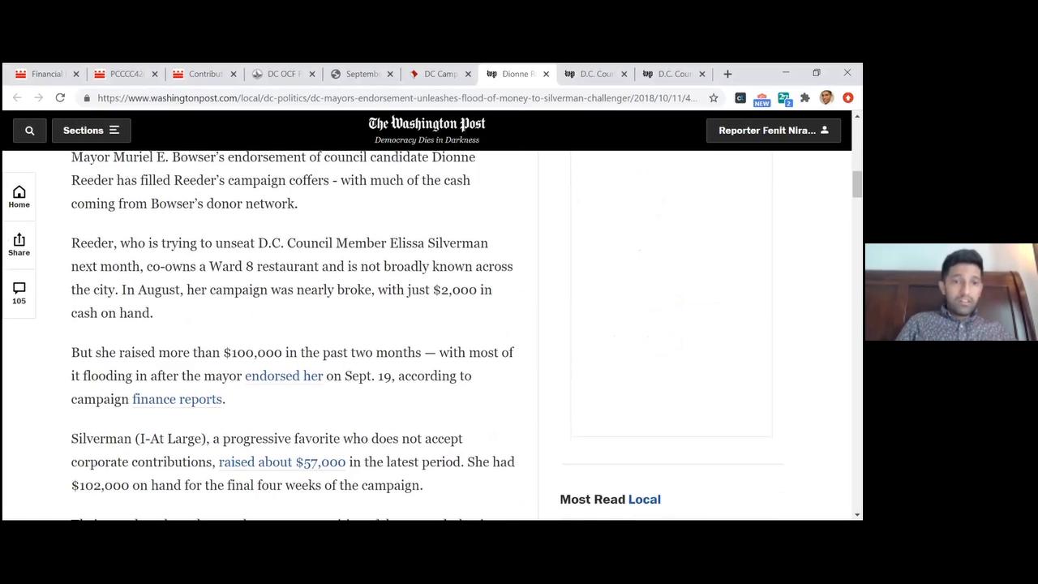
pyautogui.scroll(1, 388, 376)
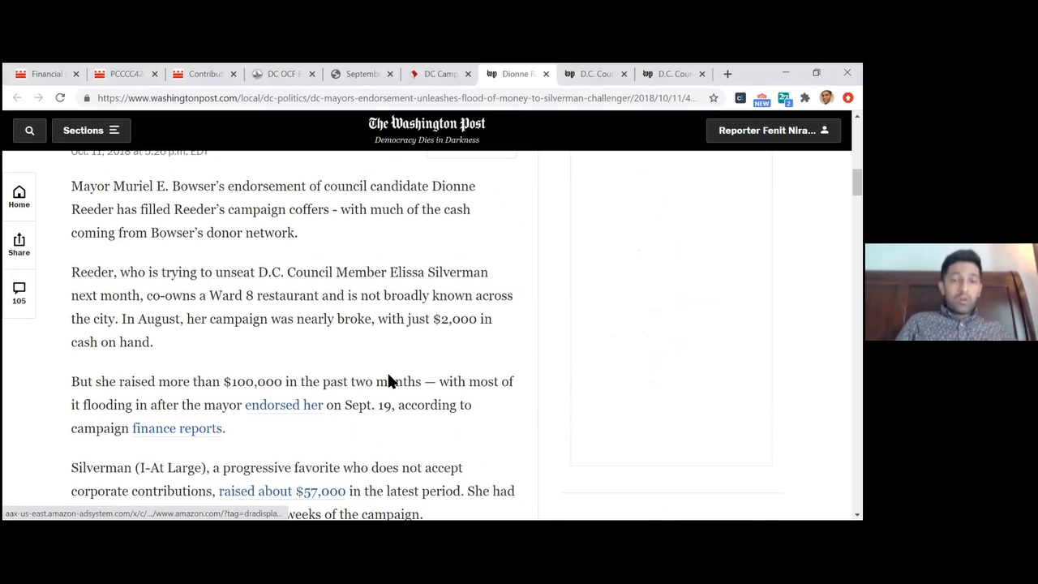
pyautogui.moveTo(79, 297); pyautogui.dragTo(214, 358)
pyautogui.click(215, 360)
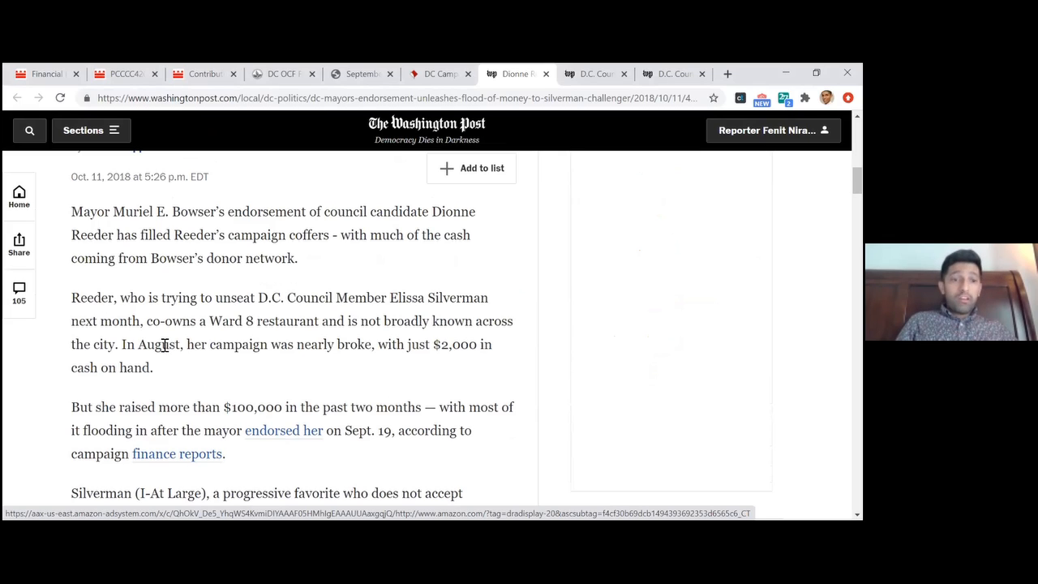
# Highlight the article's passages on Reeder's "$2,000 in cash on hand" and her having "raised more than $100,000"
pyautogui.moveTo(422, 345); pyautogui.dragTo(477, 381)
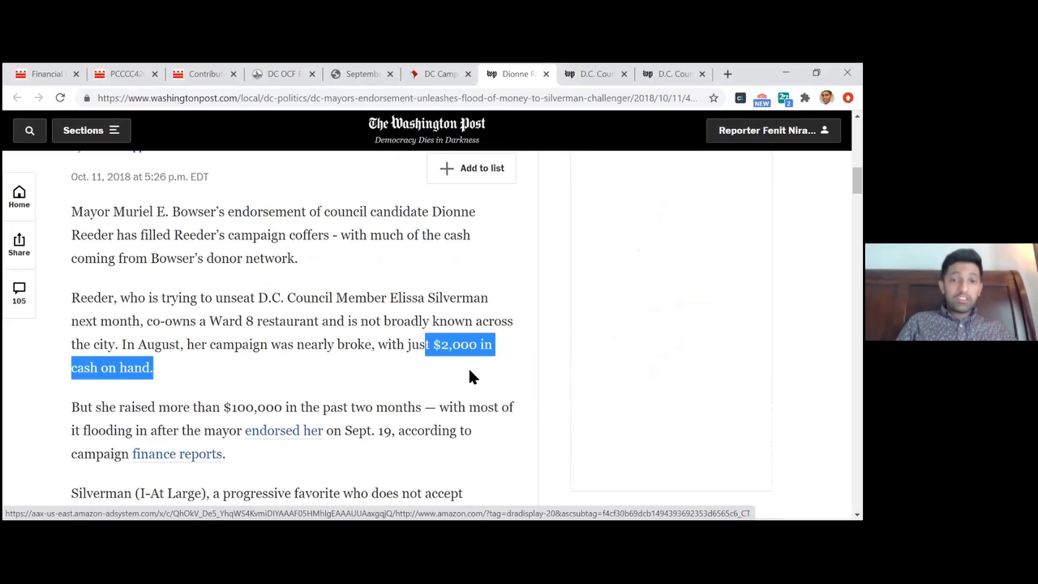
pyautogui.moveTo(124, 409); pyautogui.dragTo(289, 408)
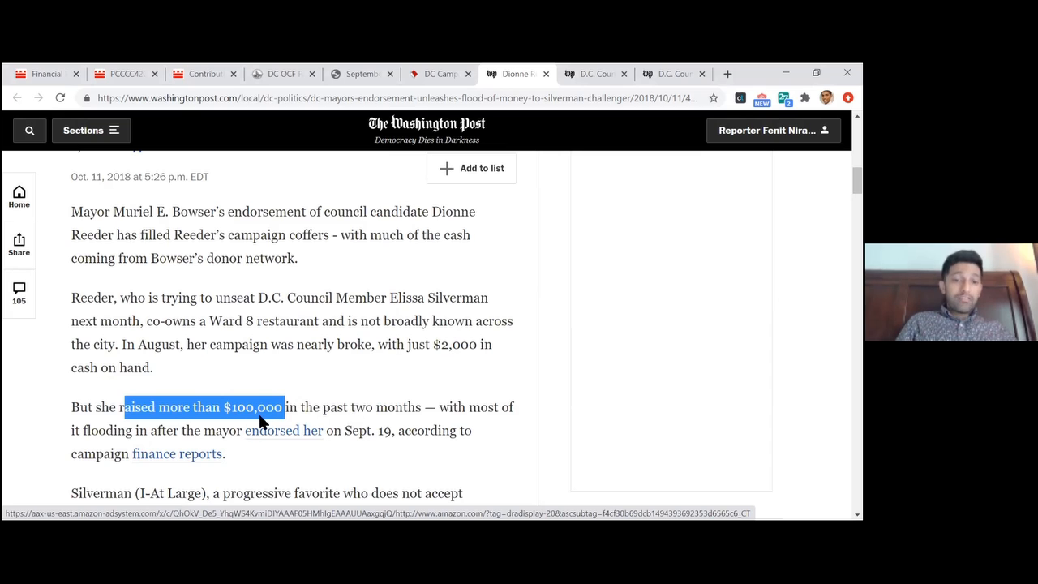
pyautogui.moveTo(397, 431); pyautogui.dragTo(205, 415)
pyautogui.click(186, 408)
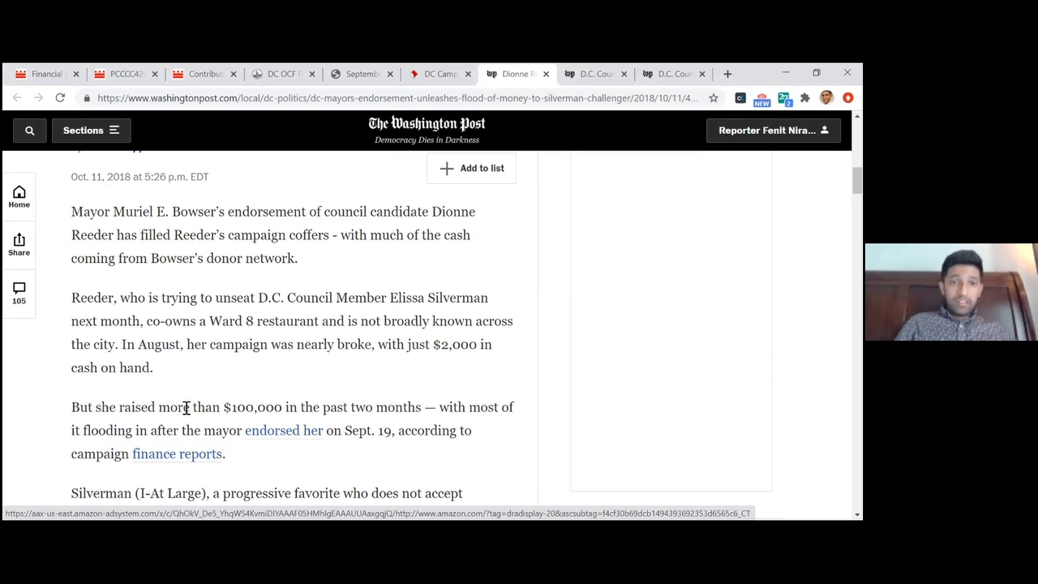
# Find and highlight the article's sentence that Reeder took in nearly $50,000 from 84 donors who also gave to Bowser
pyautogui.scroll(-15, 185, 408)
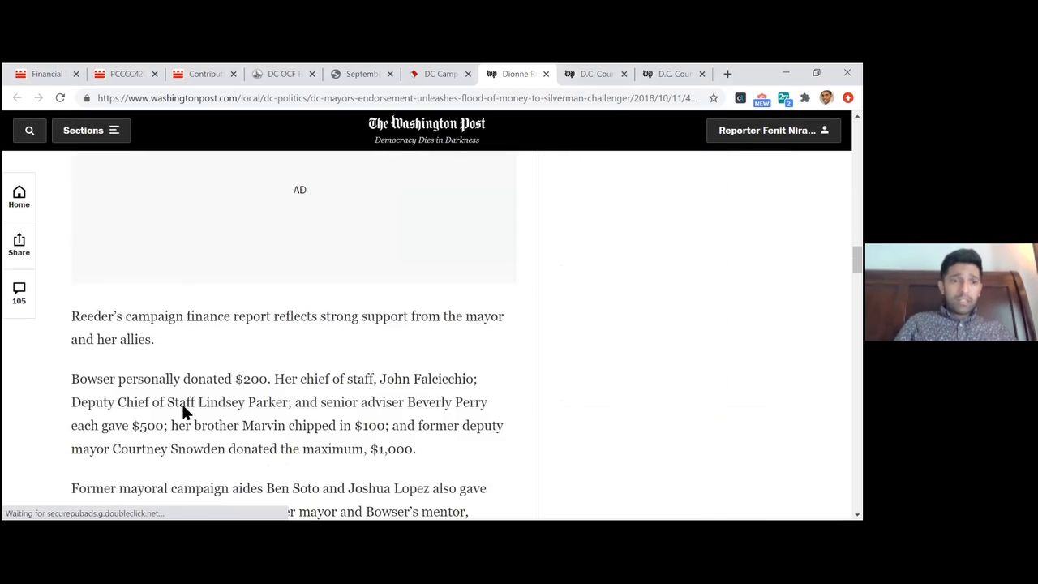
pyautogui.scroll(-10, 186, 409)
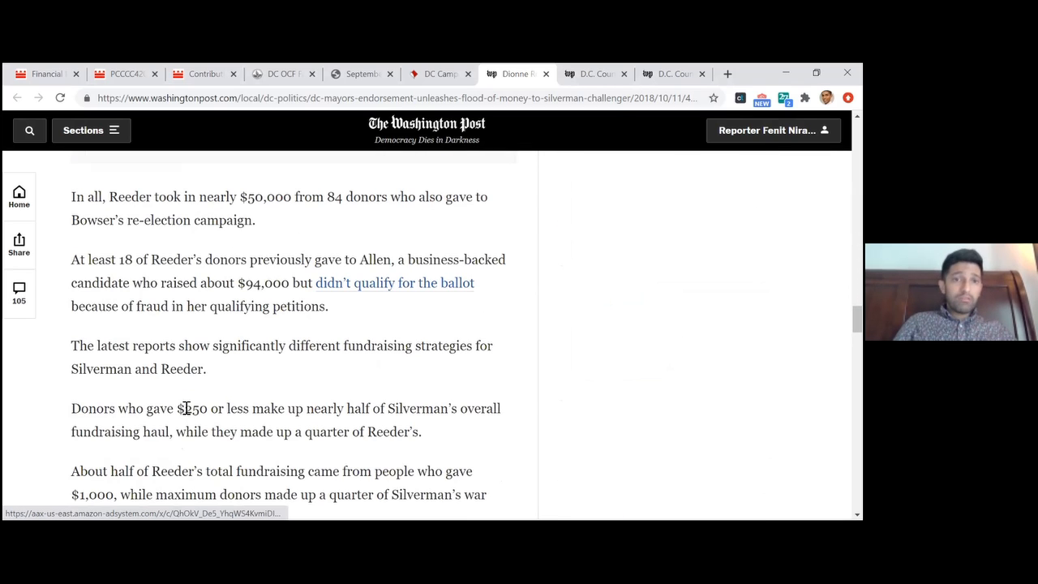
pyautogui.scroll(1, 186, 408)
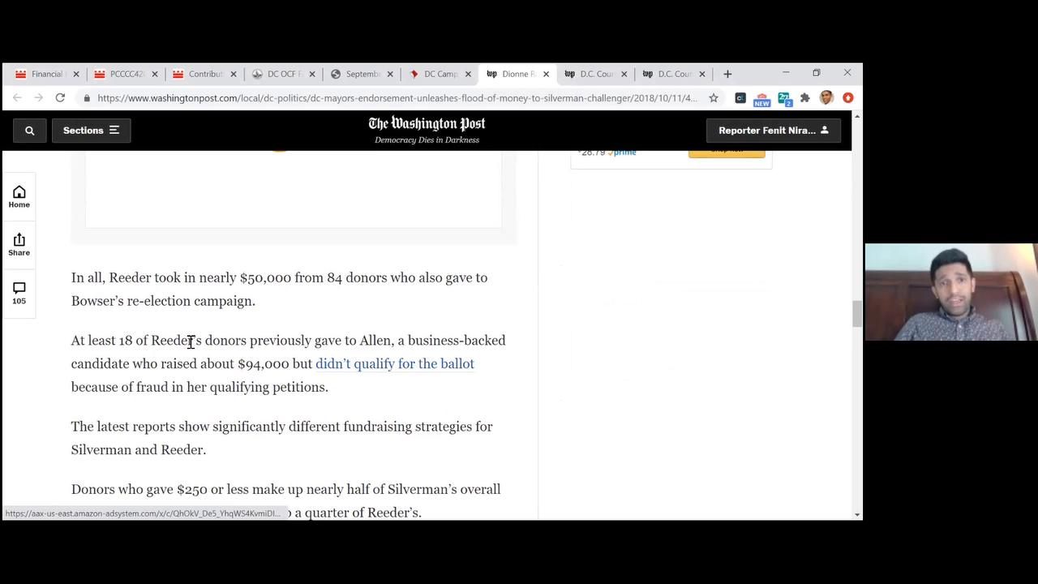
pyautogui.moveTo(184, 302); pyautogui.dragTo(122, 300)
pyautogui.click(123, 300)
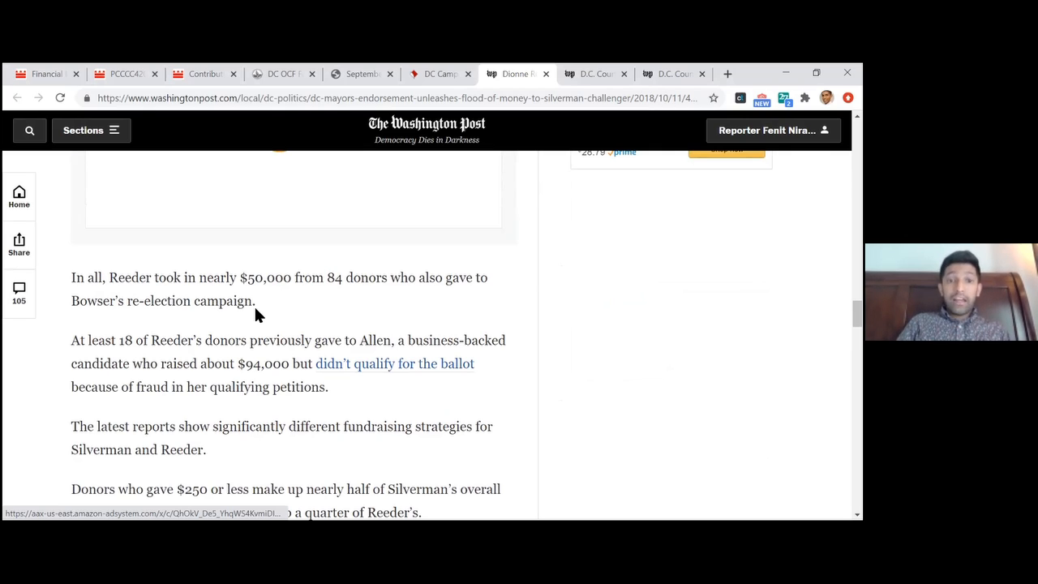
pyautogui.moveTo(240, 278); pyautogui.dragTo(278, 296)
pyautogui.click(278, 296)
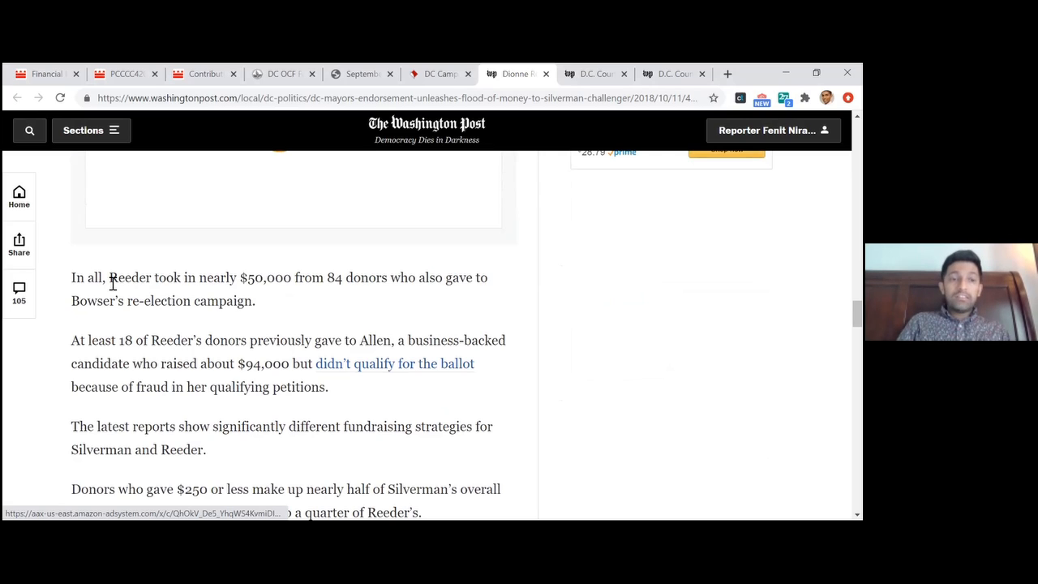
pyautogui.moveTo(113, 282); pyautogui.dragTo(215, 307)
pyautogui.click(216, 308)
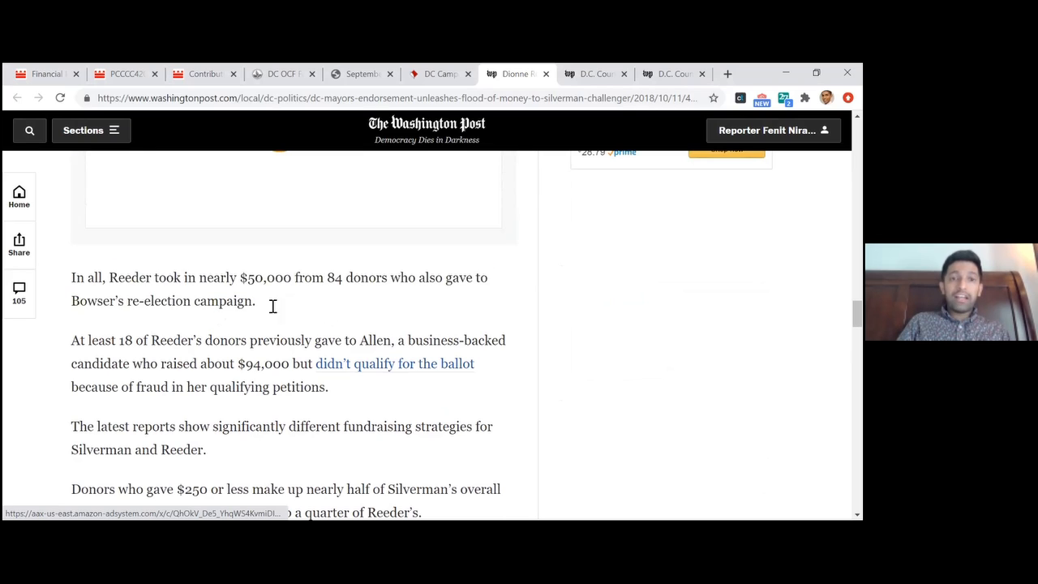
pyautogui.moveTo(390, 282); pyautogui.dragTo(113, 280)
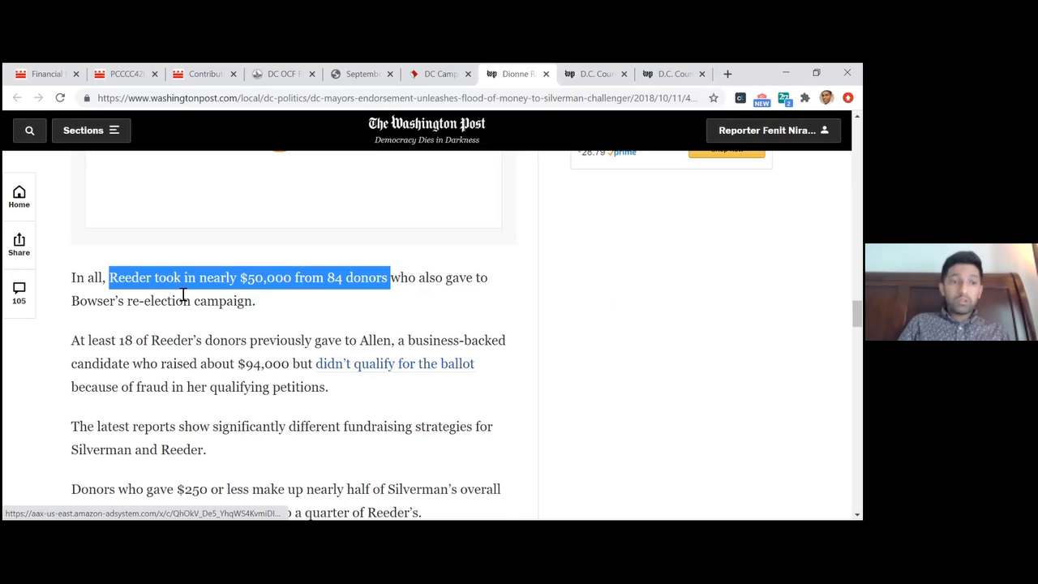
pyautogui.click(182, 371)
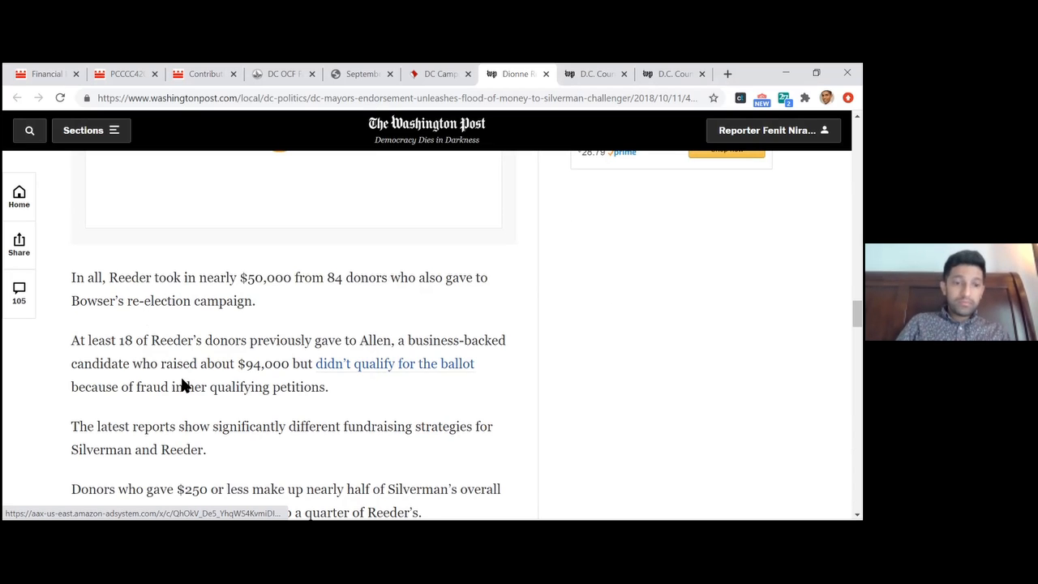
# Highlight the two paragraphs comparing the share of Silverman's and Reeder's fundraising from donors giving $250 or less and from maximum donors
pyautogui.scroll(-2, 183, 377)
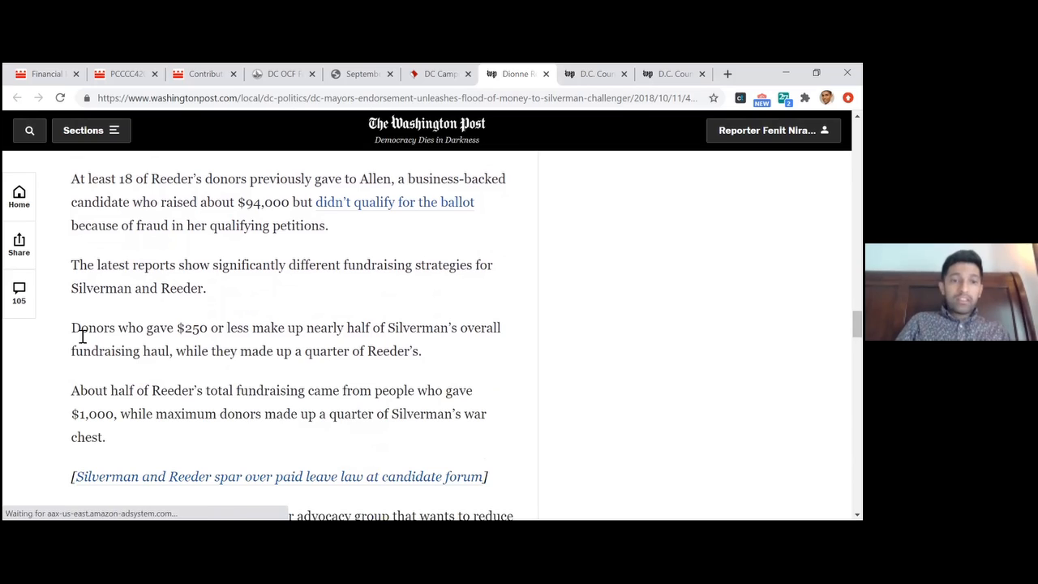
pyautogui.moveTo(78, 330); pyautogui.dragTo(334, 312)
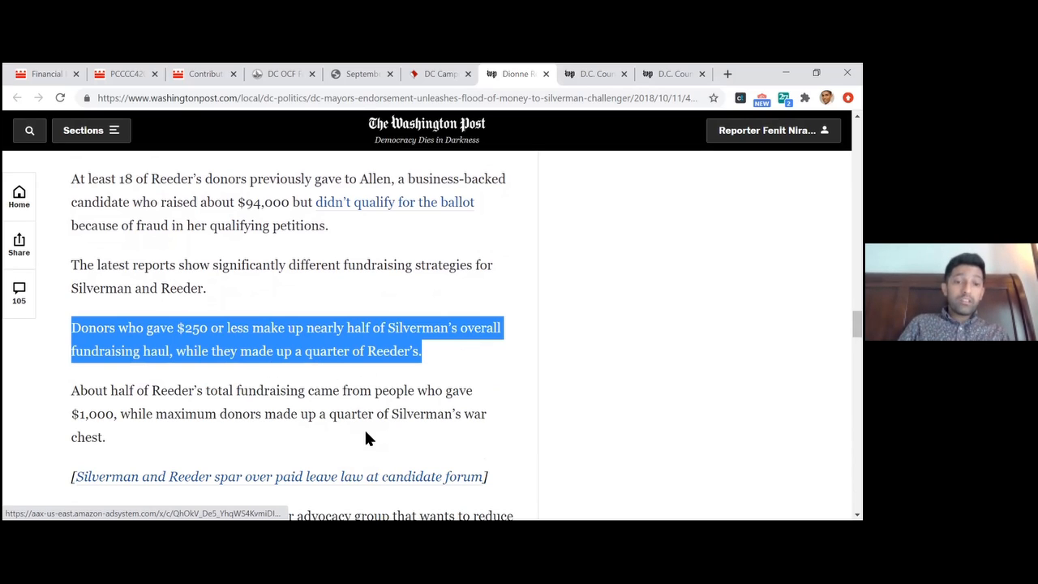
pyautogui.moveTo(366, 432); pyautogui.dragTo(72, 390)
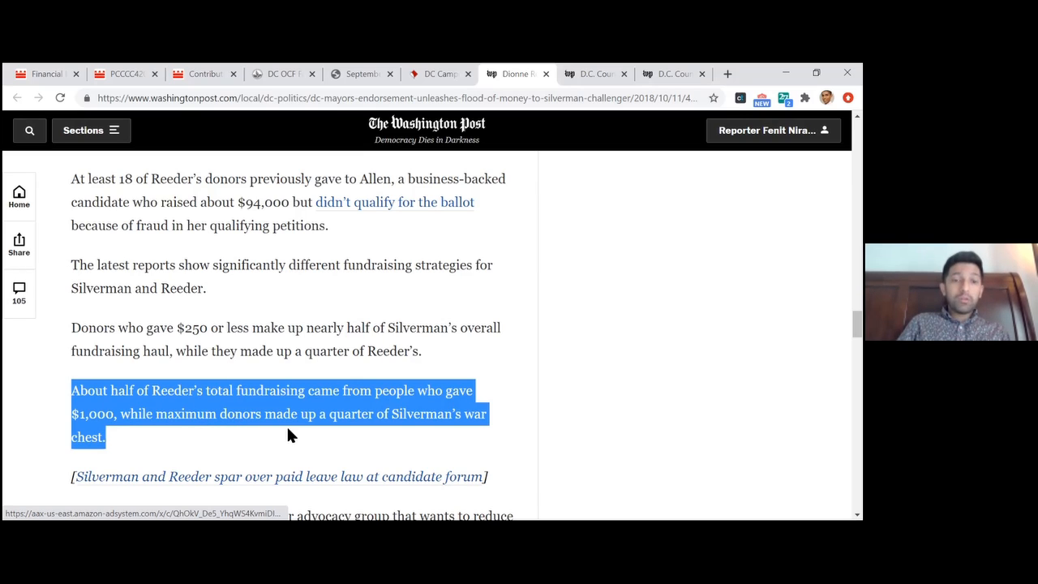
pyautogui.moveTo(364, 435); pyautogui.dragTo(75, 329)
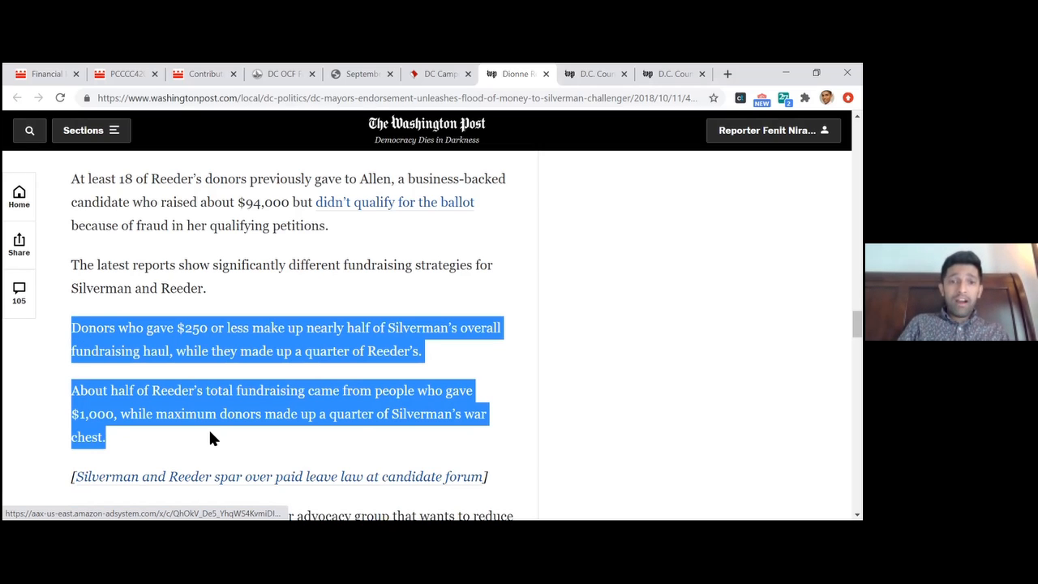
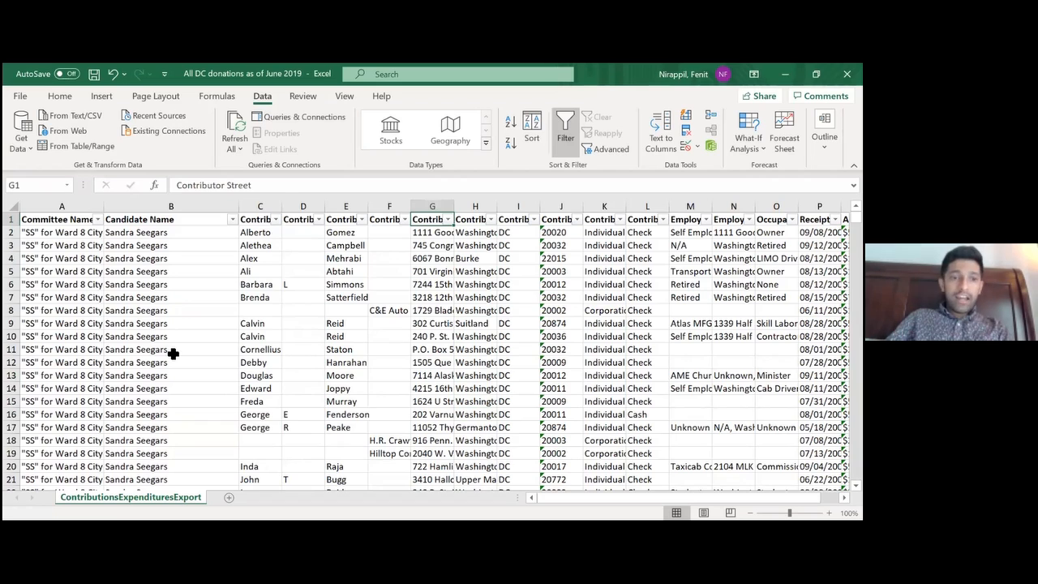
# Look over the committee names of the first contribution records in the full DC donations export
pyautogui.press('Home')
pyautogui.press('Down')
pyautogui.press('Down')
pyautogui.press('Down')
pyautogui.press('Down')
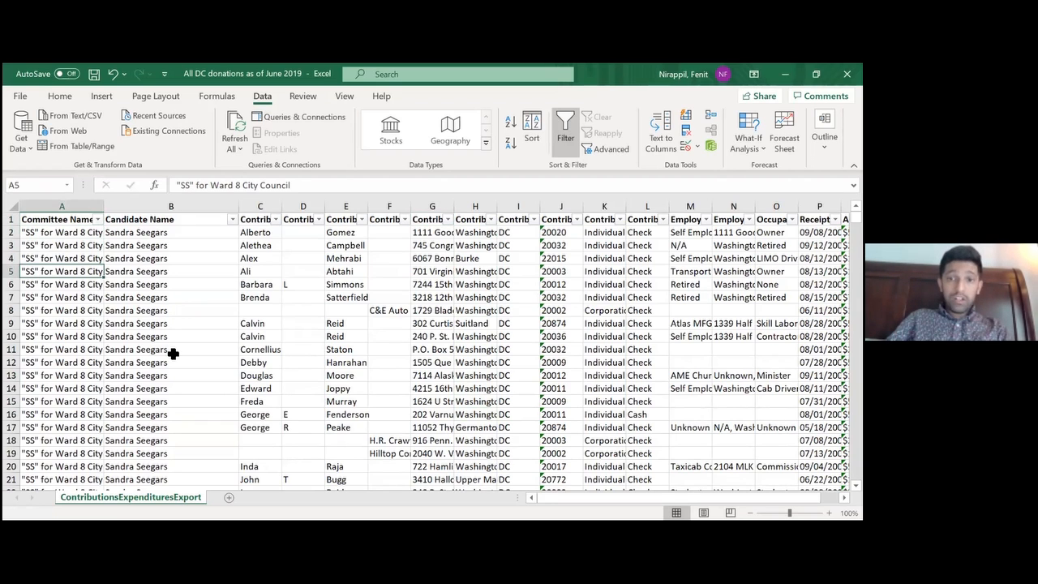
pyautogui.press('Down')
pyautogui.press('Down')
pyautogui.press('Down')
pyautogui.press('Down')
pyautogui.press('Down')
pyautogui.press('Down')
pyautogui.press('Down')
pyautogui.press('Down')
pyautogui.press('Down')
pyautogui.press('Down')
pyautogui.press('Down')
pyautogui.press('Down')
pyautogui.press('Down')
pyautogui.press('Down')
pyautogui.press('Down')
pyautogui.press('Down')
pyautogui.press('Down')
pyautogui.press('Down')
pyautogui.press('Down')
pyautogui.press('Down')
pyautogui.press('Up')
pyautogui.press('Up')
pyautogui.press('Up')
pyautogui.press('Up')
pyautogui.press('Up')
pyautogui.press('Up')
pyautogui.press('Up')
pyautogui.press('Up')
pyautogui.press('Up')
pyautogui.press('Up')
pyautogui.press('Up')
pyautogui.press('Up')
pyautogui.press('Up')
pyautogui.press('Up')
pyautogui.press('Up')
pyautogui.press('Up')
pyautogui.press('Up')
pyautogui.press('Up')
pyautogui.press('Up')
pyautogui.press('Up')
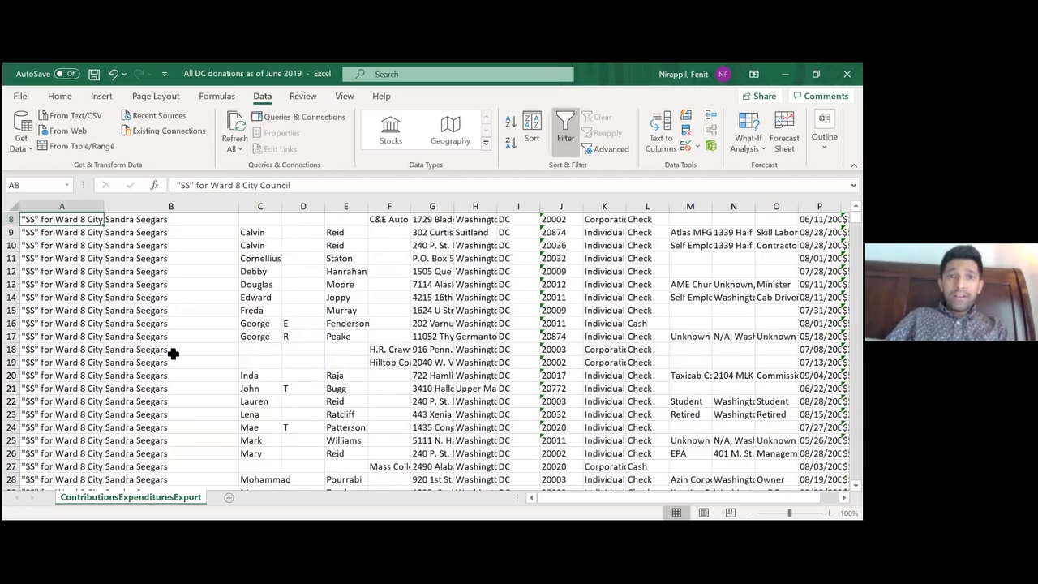
pyautogui.press('Up')
pyautogui.press('Up')
pyautogui.press('Up')
pyautogui.press('Up')
pyautogui.press('Up')
pyautogui.press('Up')
pyautogui.press('Up')
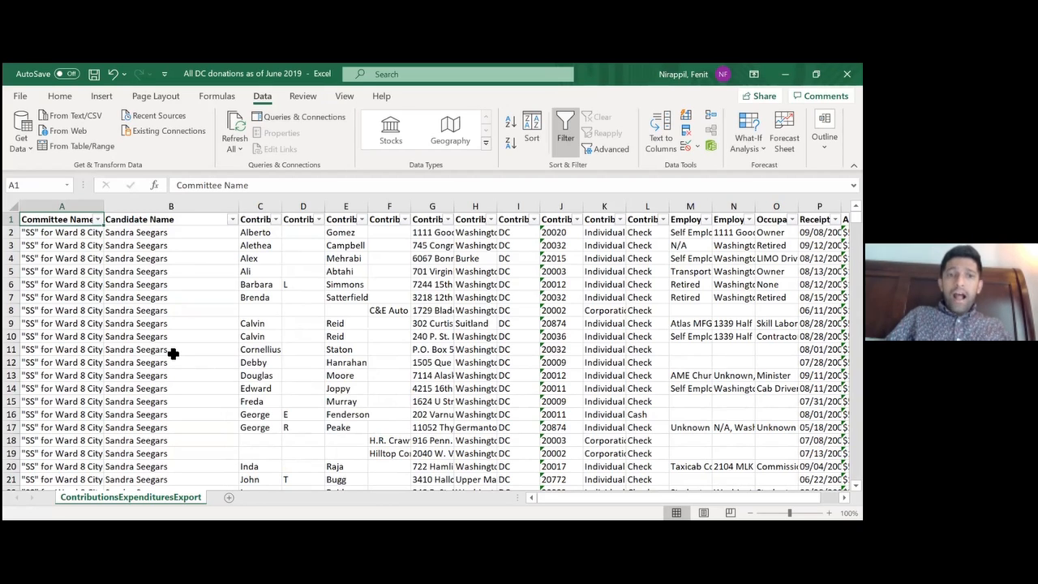
# Review the export's column headings from Committee Name through the contributor, employer and occupation fields to the receipt date
pyautogui.press('Right')
pyautogui.press('Right')
pyautogui.press('Right')
pyautogui.press('Right')
pyautogui.press('Right')
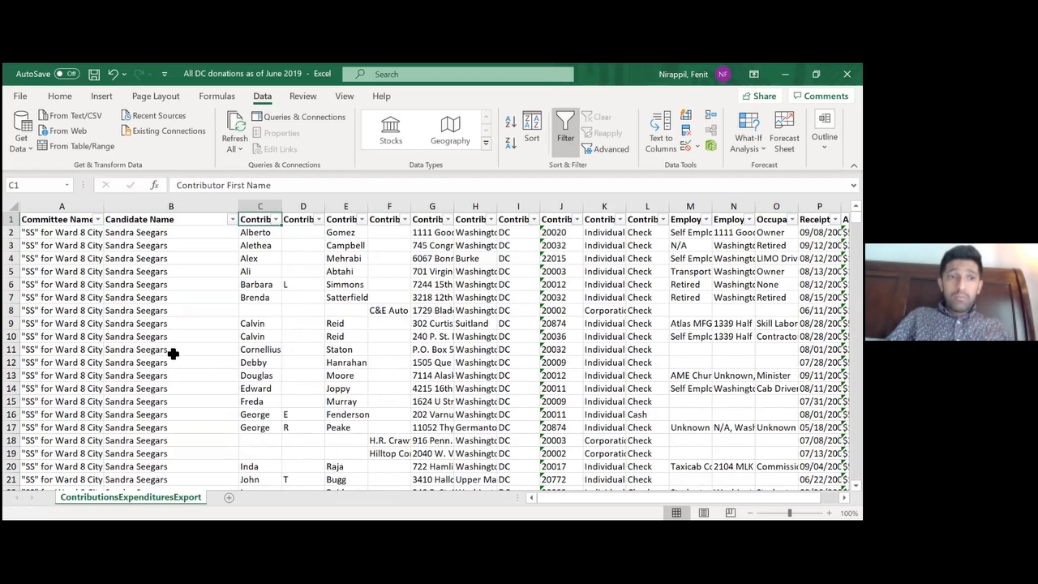
pyautogui.press('Right')
pyautogui.press('Right')
pyautogui.press('Right')
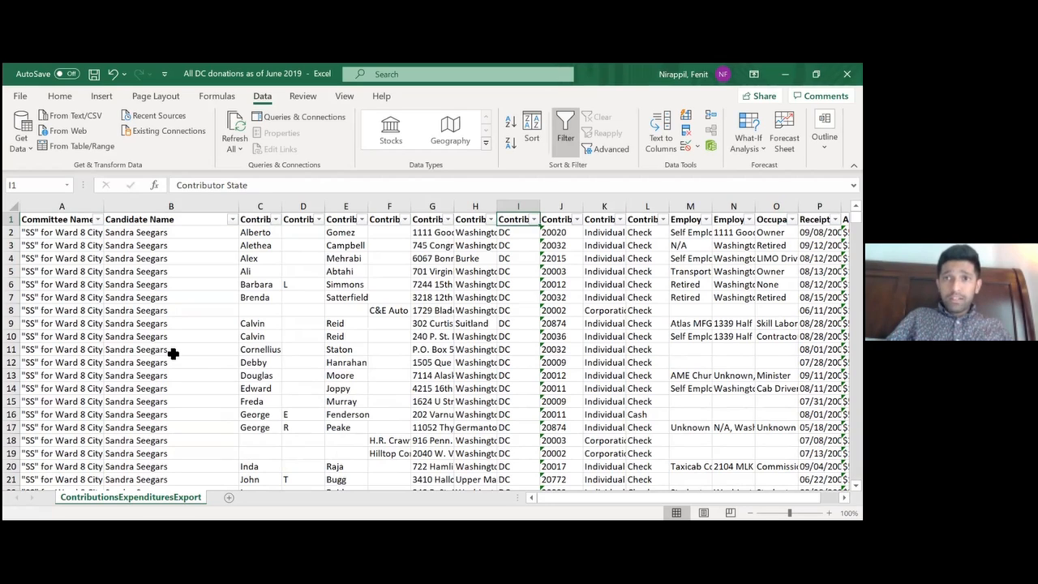
pyautogui.press('Right')
pyautogui.press('Right')
pyautogui.press('Right')
pyautogui.press('Right')
pyautogui.press('Right')
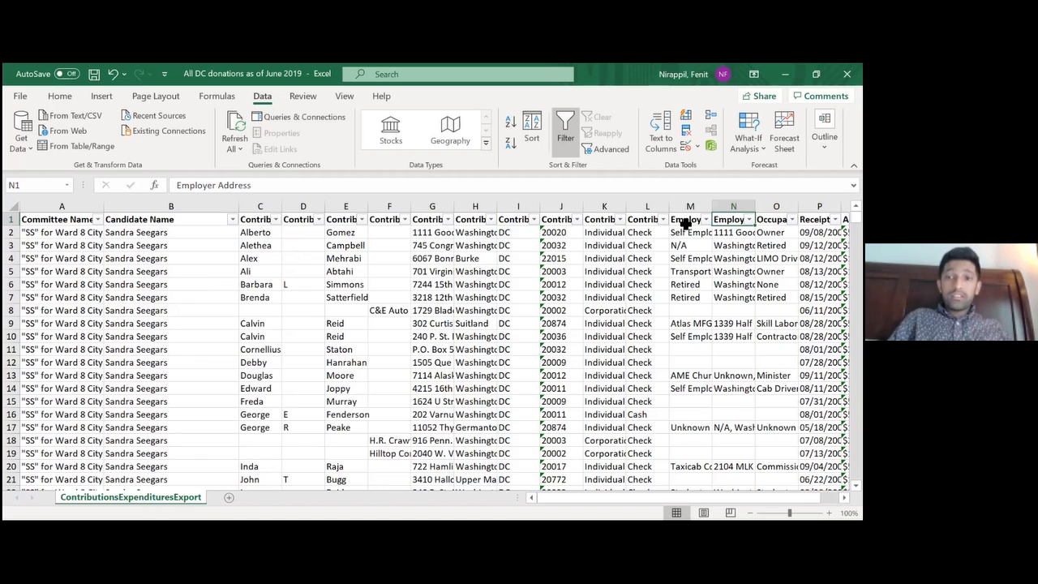
pyautogui.press('Right')
pyautogui.press('Right')
pyautogui.press('Right')
pyautogui.press('Left')
pyautogui.press('Left')
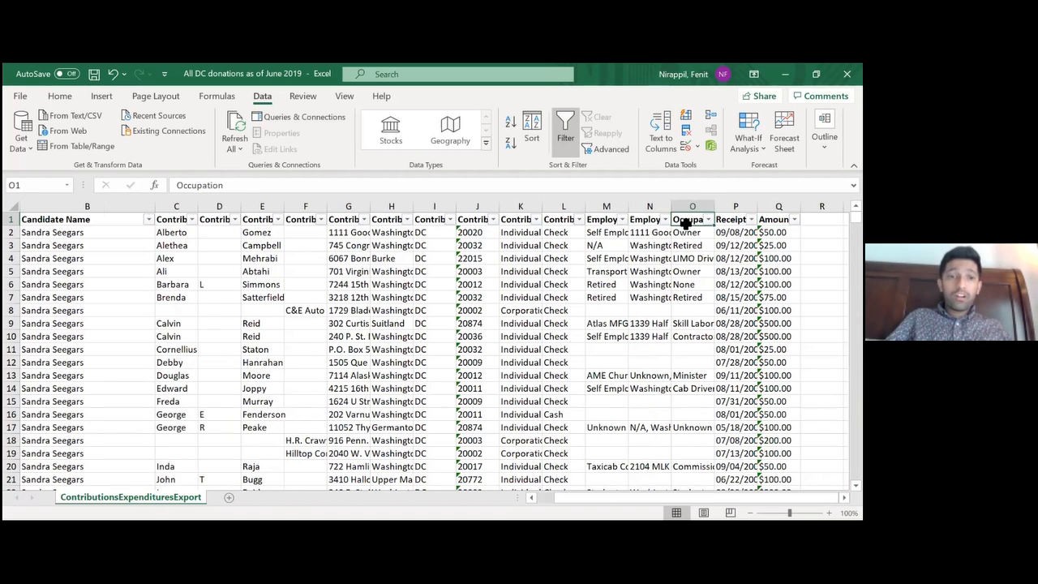
pyautogui.press('Left')
pyautogui.press('Left')
pyautogui.press('Left')
pyautogui.press('Left')
pyautogui.press('Left')
pyautogui.press('Left')
pyautogui.press('Left')
pyautogui.press('Left')
pyautogui.press('Left')
pyautogui.press('Left')
pyautogui.press('Left')
pyautogui.press('Left')
pyautogui.press('Left')
pyautogui.press('Left')
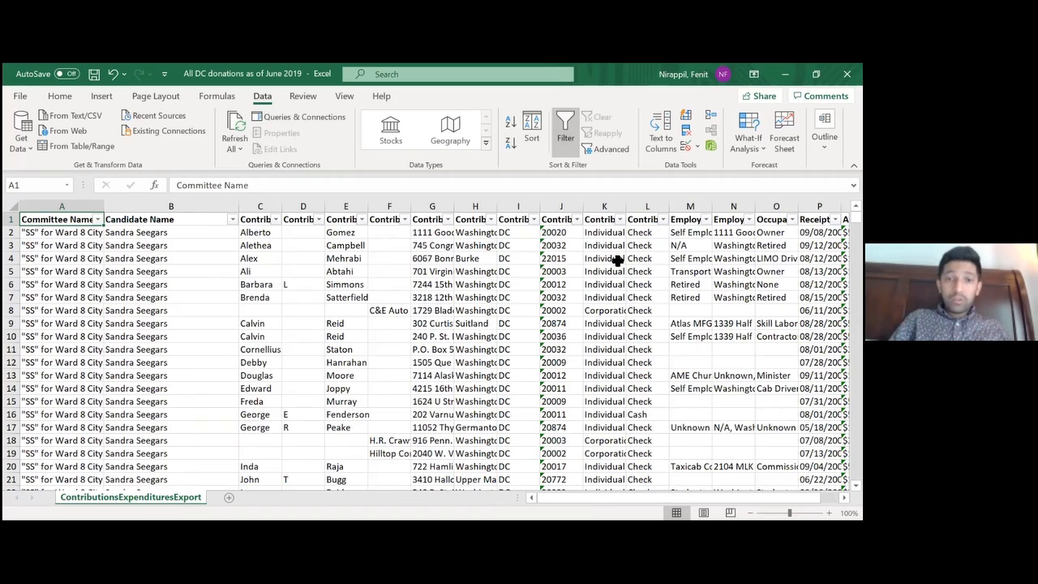
pyautogui.press('Right')
pyautogui.press('Left')
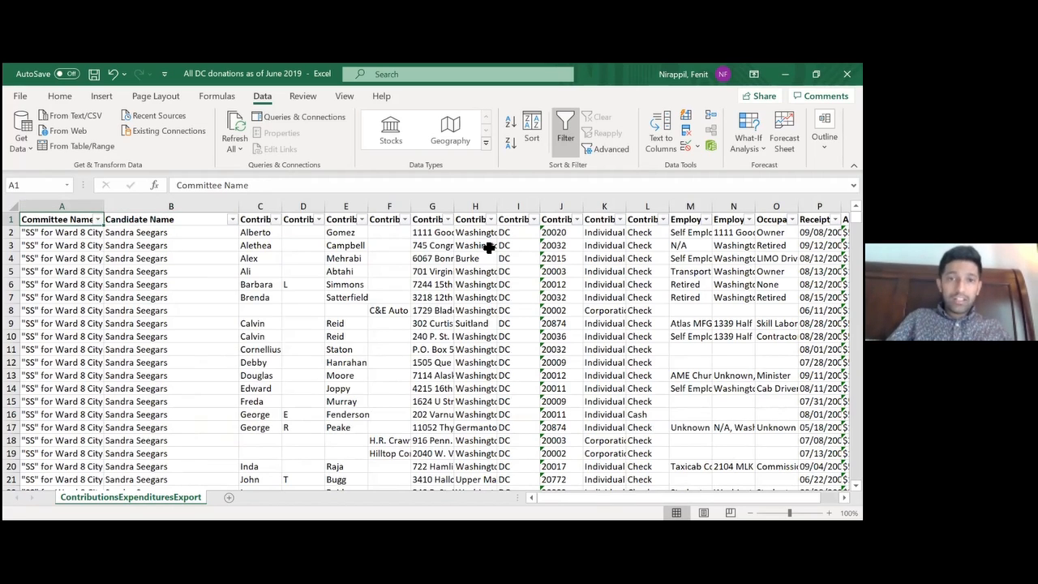
# Restore the workbook to a smaller window and filter Contributor Street to all entries matching the street address searched for
pyautogui.click(479, 205)
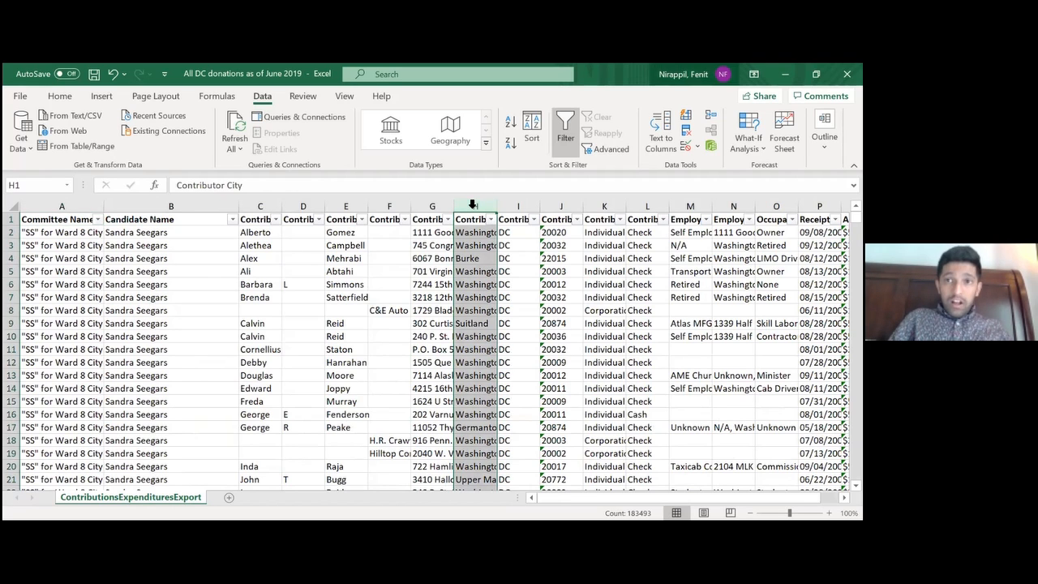
pyautogui.click(816, 74)
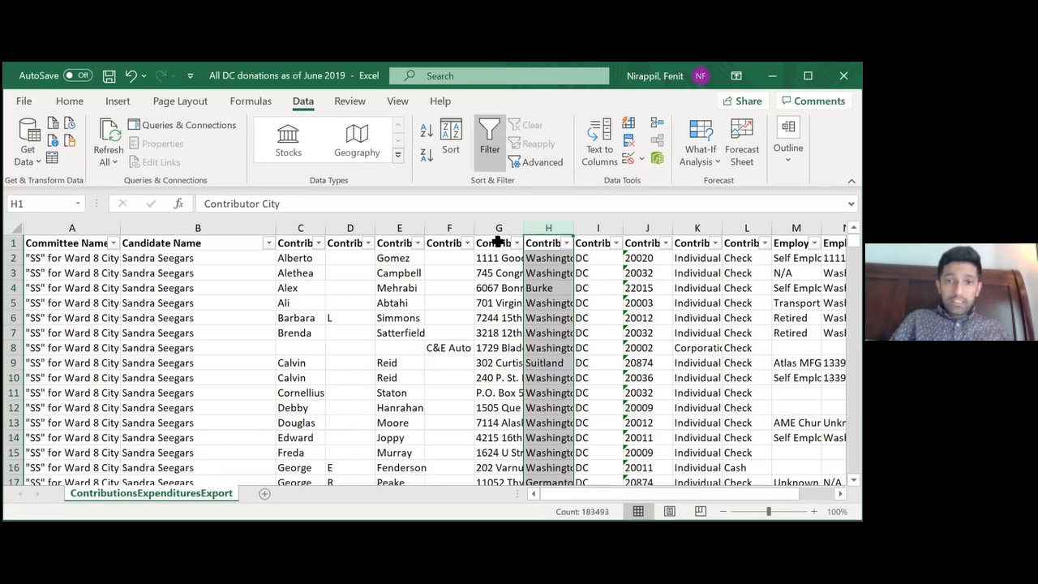
pyautogui.click(498, 243)
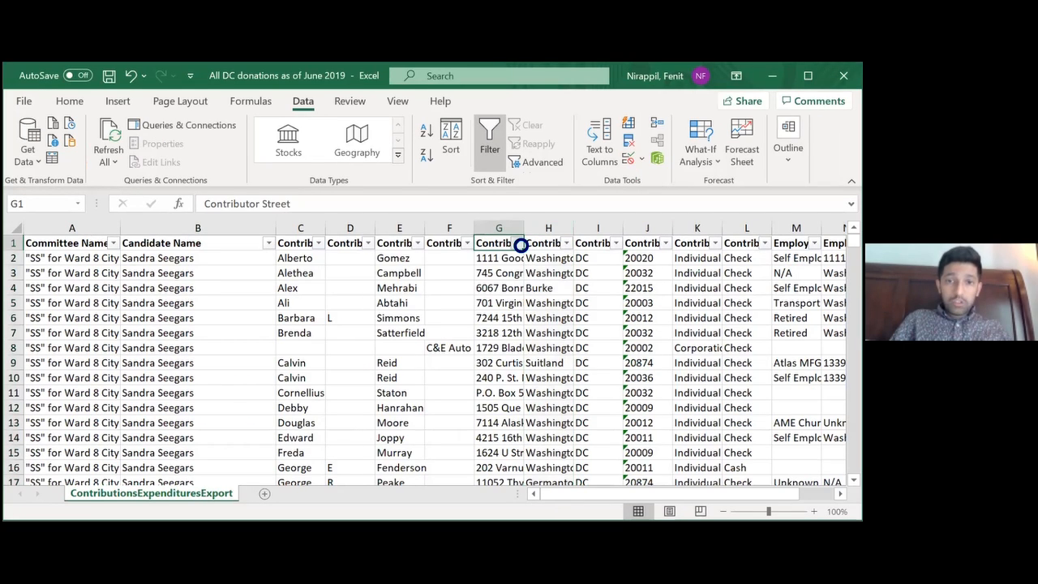
pyautogui.click(518, 244)
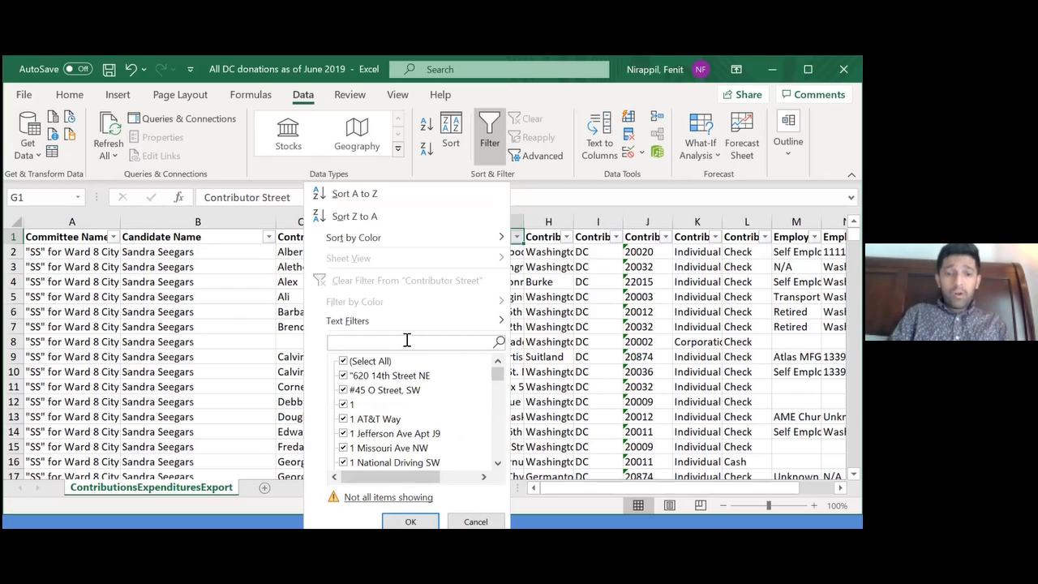
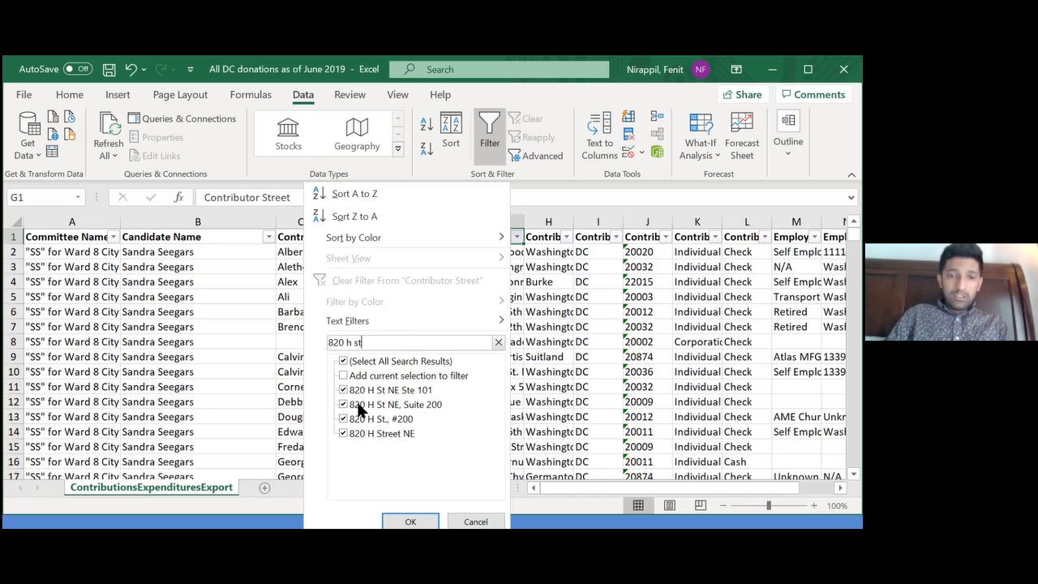
pyautogui.click(411, 521)
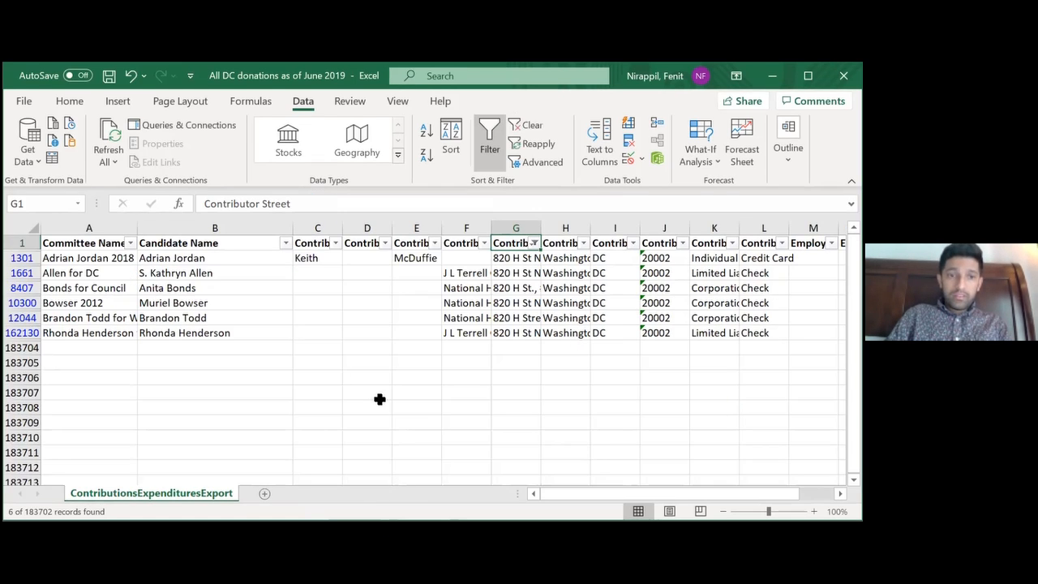
# Widen the Contributor Organization Name column to show the organization names and inspect who gave from the filtered address
pyautogui.click(465, 366)
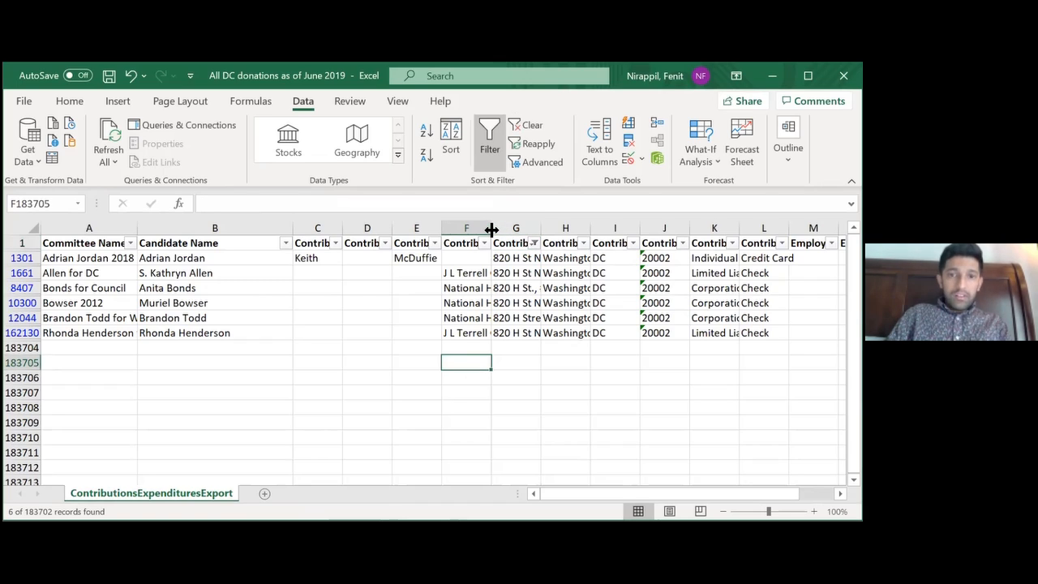
pyautogui.moveTo(492, 230); pyautogui.dragTo(581, 229)
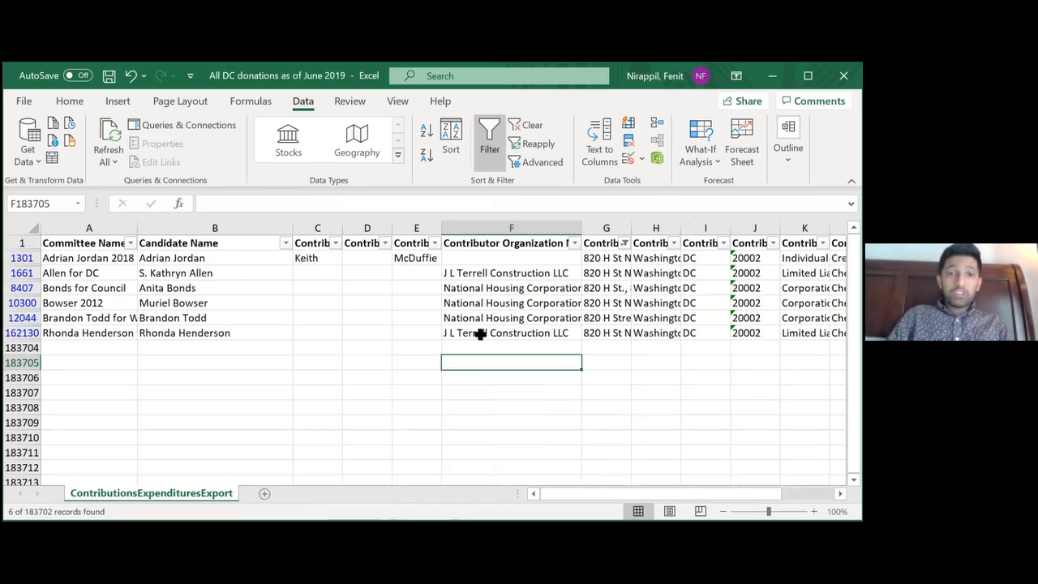
pyautogui.click(303, 256)
pyautogui.press('Right')
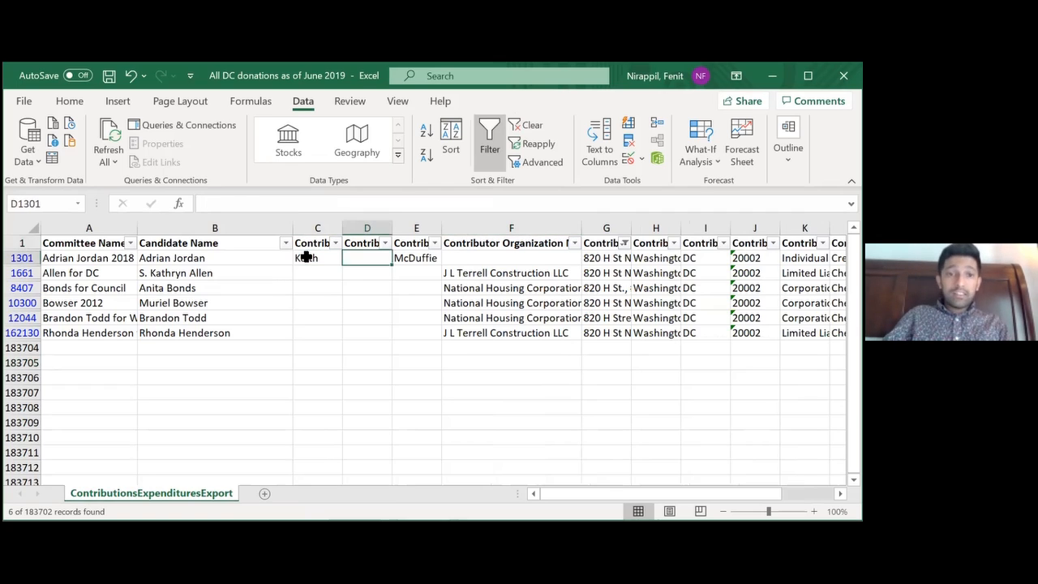
pyautogui.press('Right')
pyautogui.press('Right')
pyautogui.press('Down')
pyautogui.press('Down')
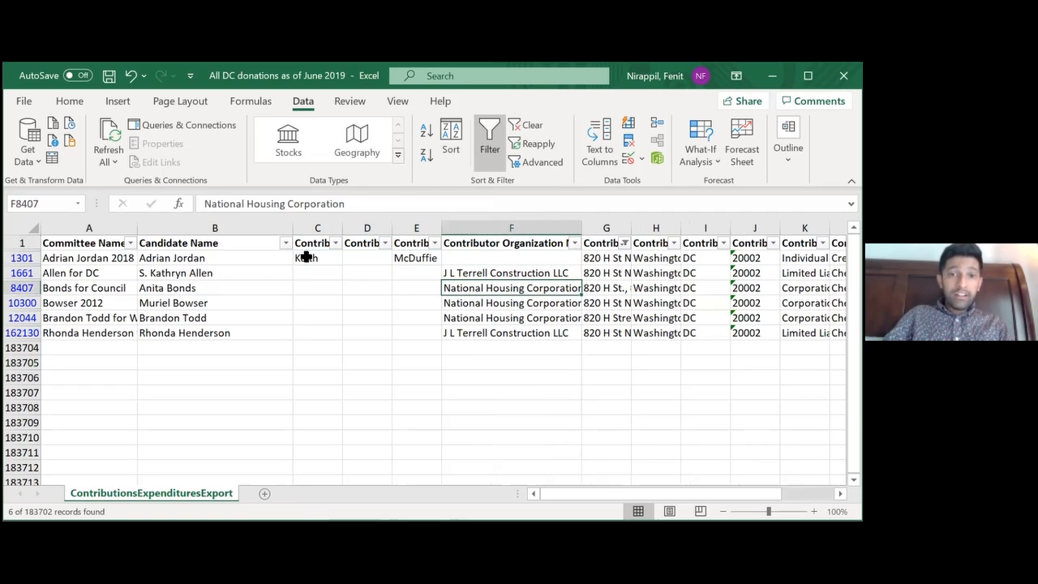
pyautogui.press('Up')
pyautogui.press('Down')
pyautogui.press('Down')
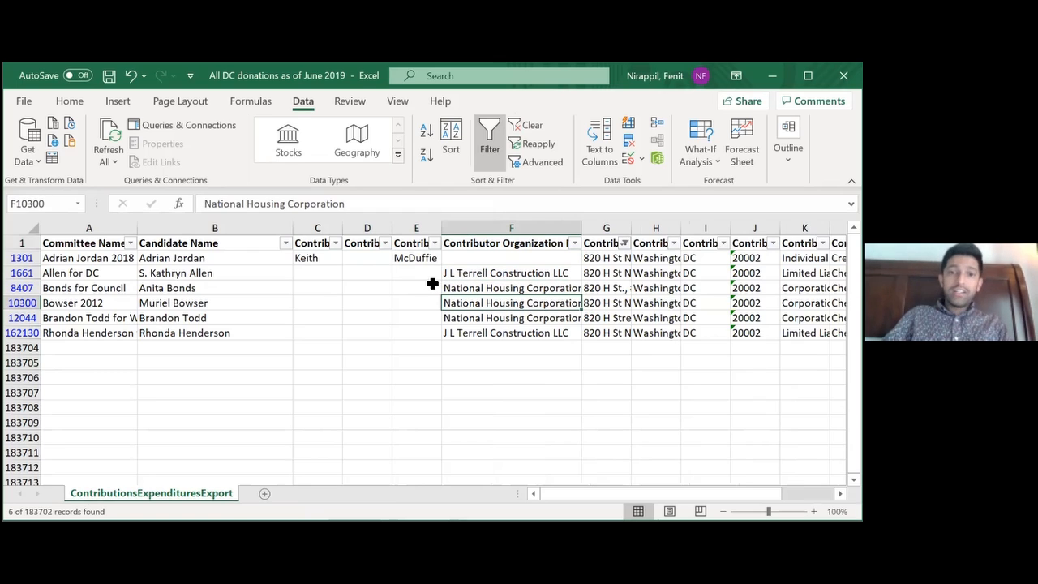
pyautogui.click(462, 288)
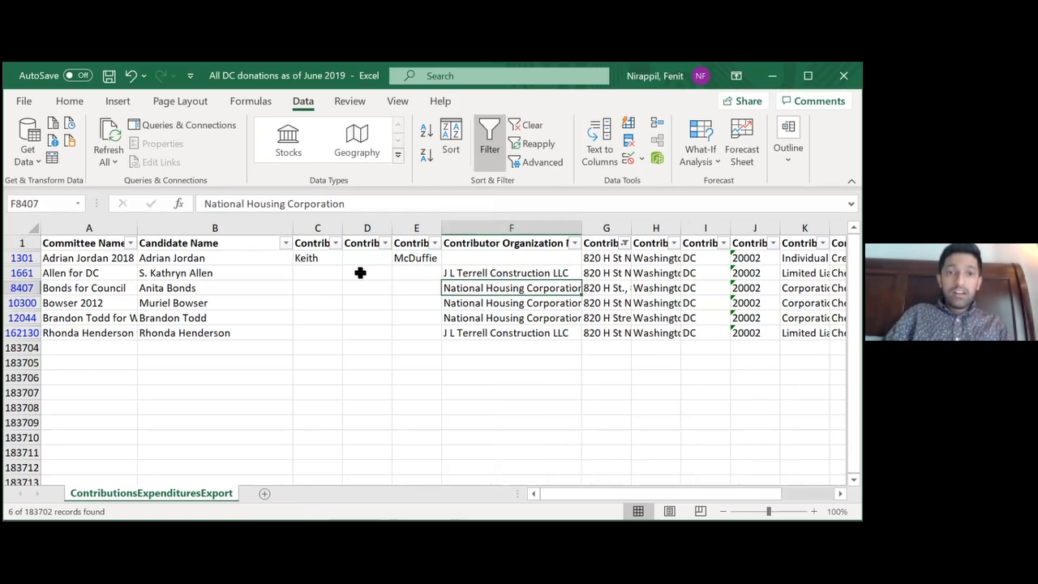
# Clear the Contributor Street filter and look across one record's fields, including its occupation and receipt date
pyautogui.click(623, 243)
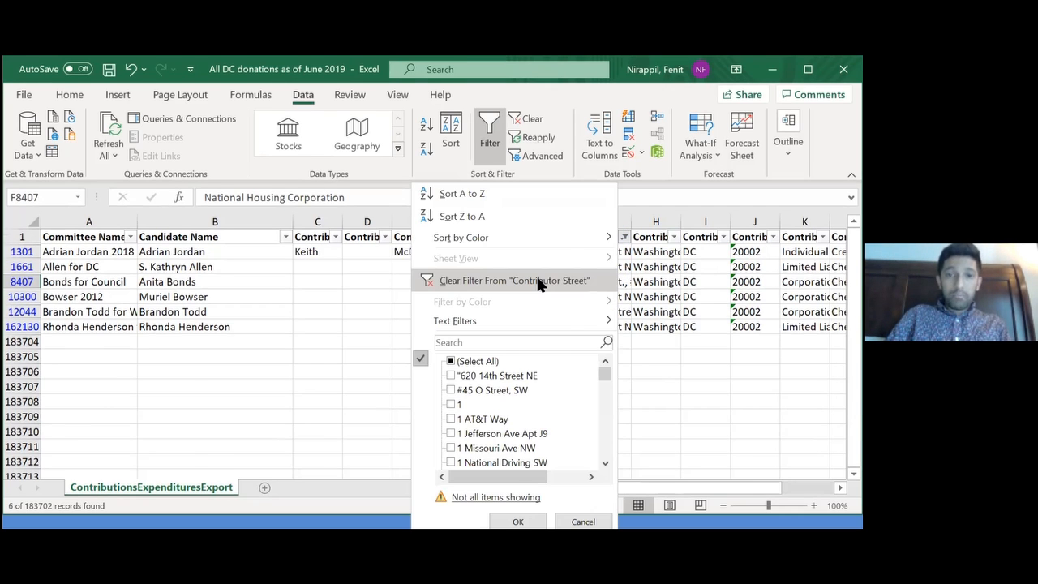
pyautogui.click(537, 280)
pyautogui.press('Right')
pyautogui.press('Right')
pyautogui.press('Right')
pyautogui.press('Right')
pyautogui.press('Right')
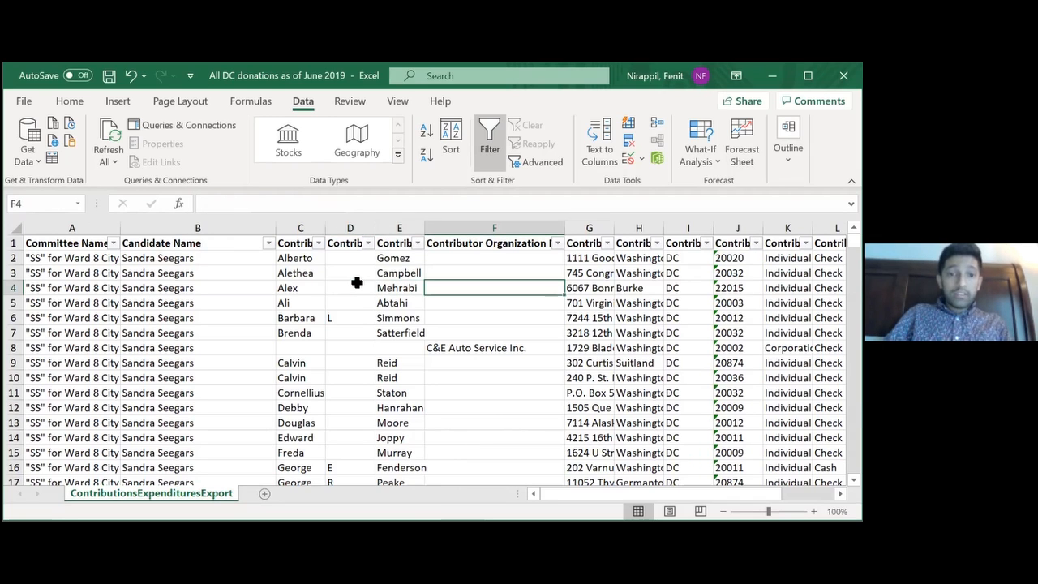
pyautogui.press('Right')
pyautogui.press('Right')
pyautogui.press('Right')
pyautogui.press('Right')
pyautogui.press('Right')
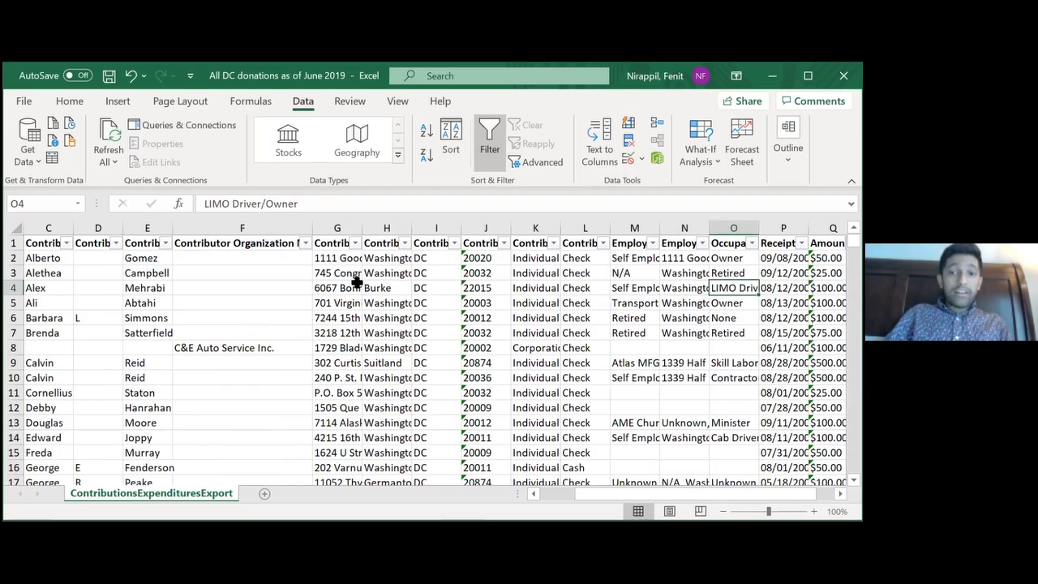
pyautogui.press('Right')
pyautogui.press('Right')
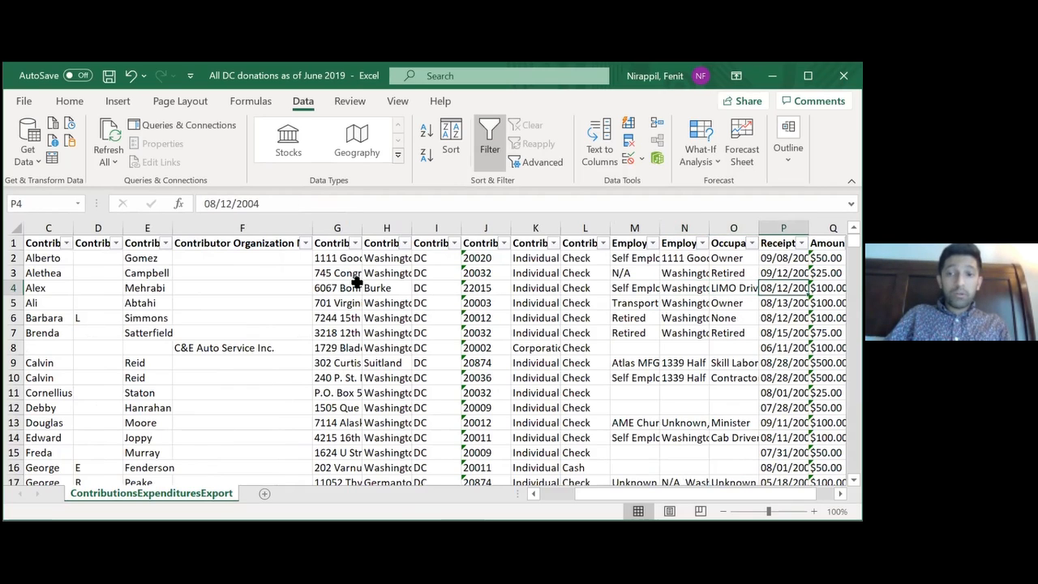
pyautogui.press('Left')
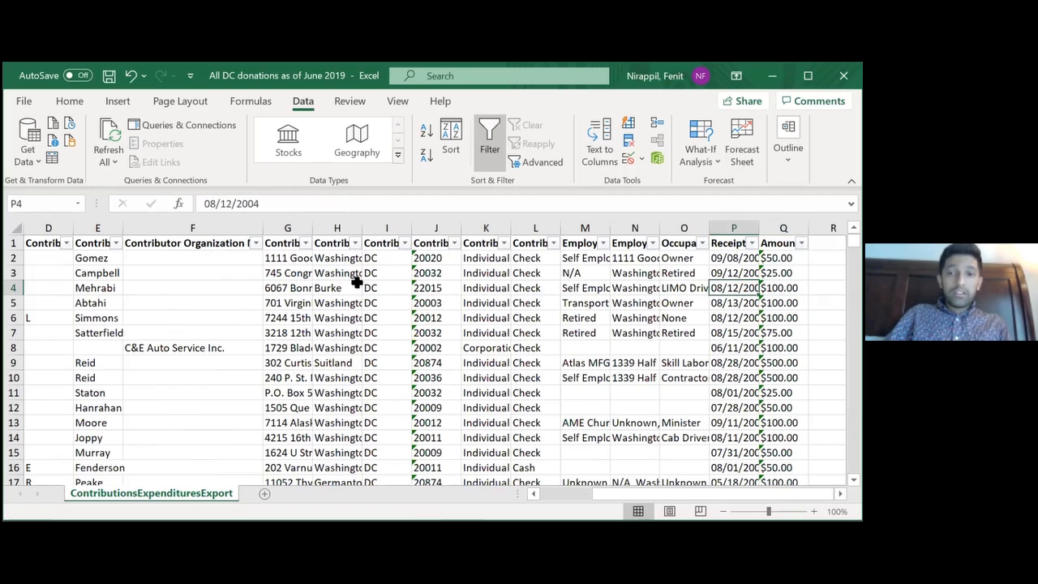
pyautogui.press('Left')
pyautogui.press('Left')
pyautogui.press('Left')
pyautogui.press('Left')
pyautogui.press('Left')
pyautogui.press('Left')
pyautogui.press('Left')
pyautogui.press('Left')
pyautogui.press('Left')
pyautogui.press('Left')
pyautogui.press('Left')
pyautogui.press('Left')
pyautogui.press('Left')
pyautogui.press('Left')
pyautogui.press('Left')
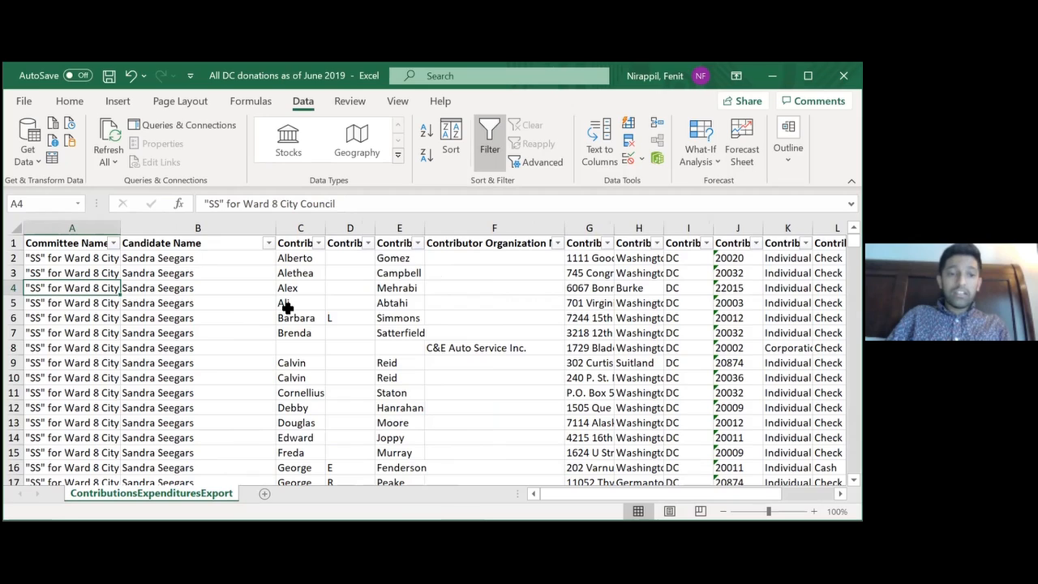
# Examine how the name, organization, street and city fields are filled in for individual contributors in the first rows
pyautogui.click(328, 362)
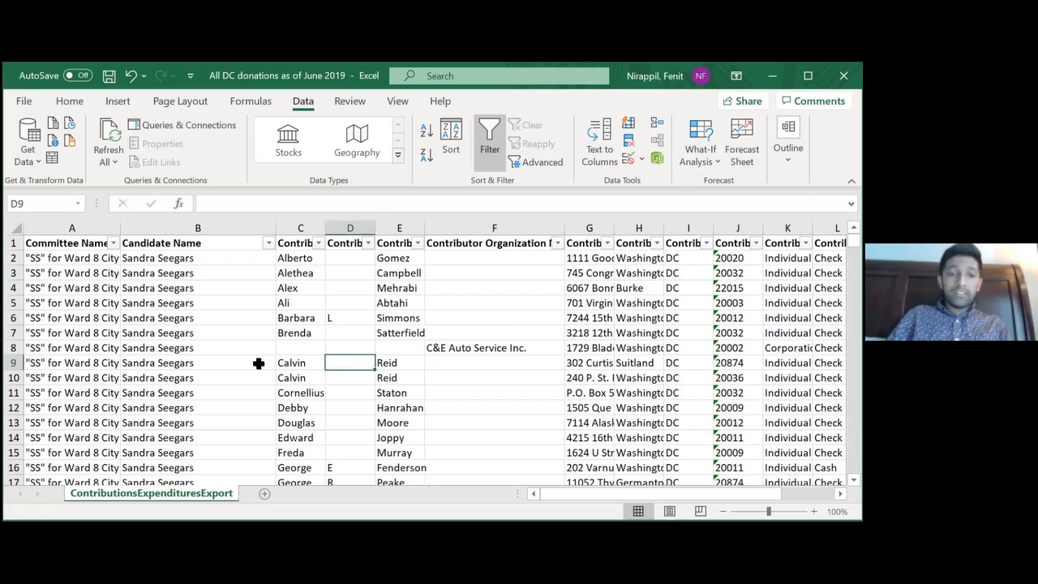
pyautogui.click(525, 277)
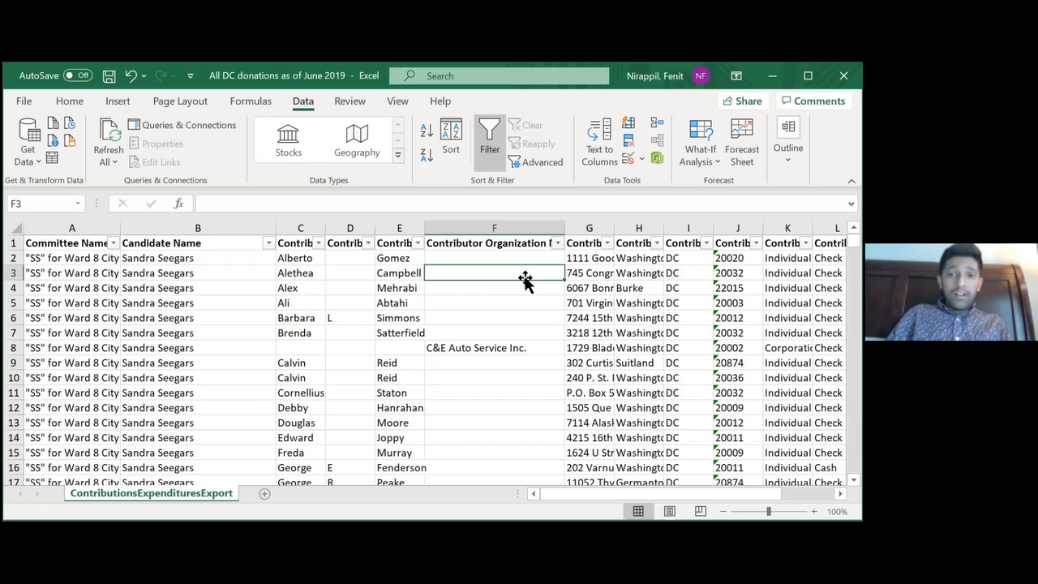
pyautogui.press('Right')
pyautogui.press('Right')
pyautogui.press('Right')
pyautogui.press('Left')
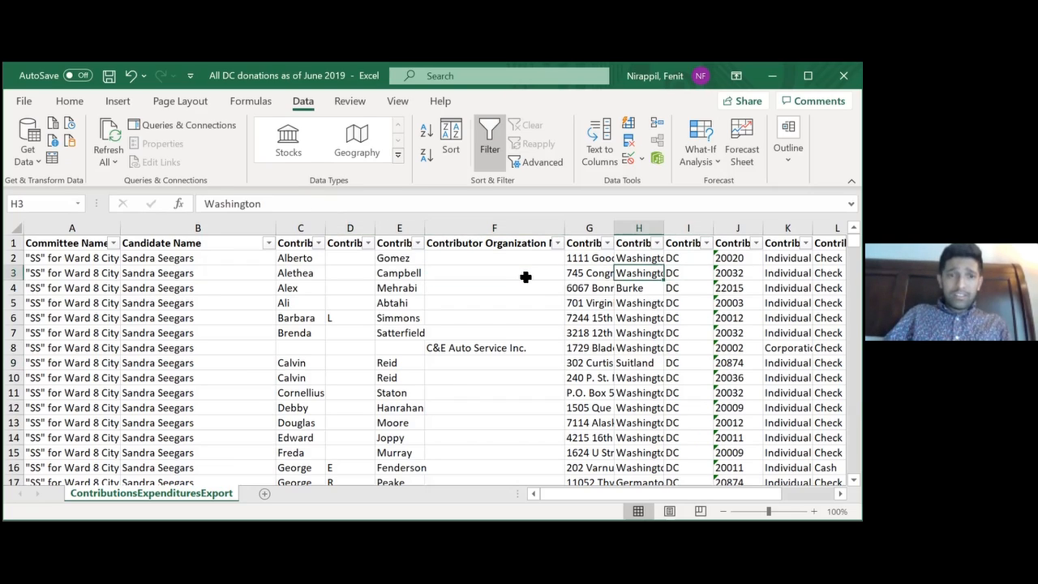
pyautogui.press('Left')
pyautogui.press('Left')
pyautogui.press('Left')
pyautogui.press('Left')
pyautogui.press('Home')
pyautogui.press('Down')
pyautogui.press('Down')
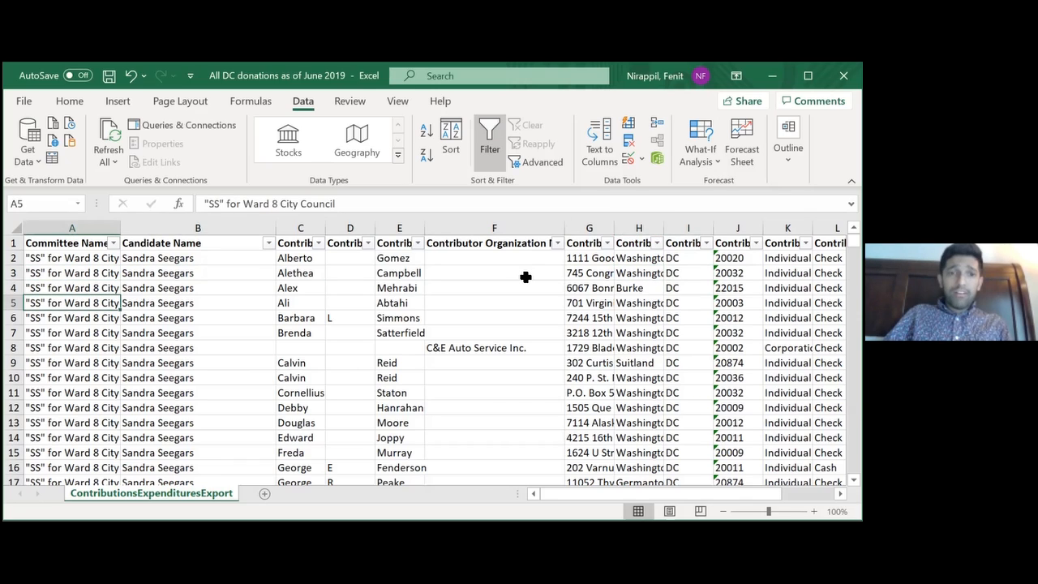
pyautogui.press('Right')
pyautogui.press('Right')
pyautogui.press('Right')
pyautogui.press('Right')
pyautogui.press('Right')
pyautogui.press('Right')
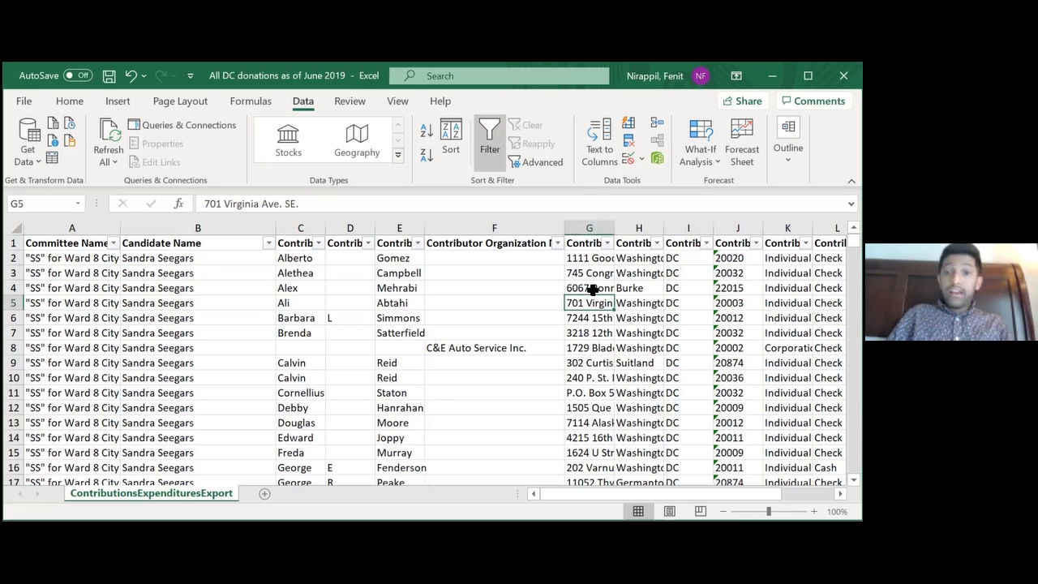
pyautogui.click(395, 304)
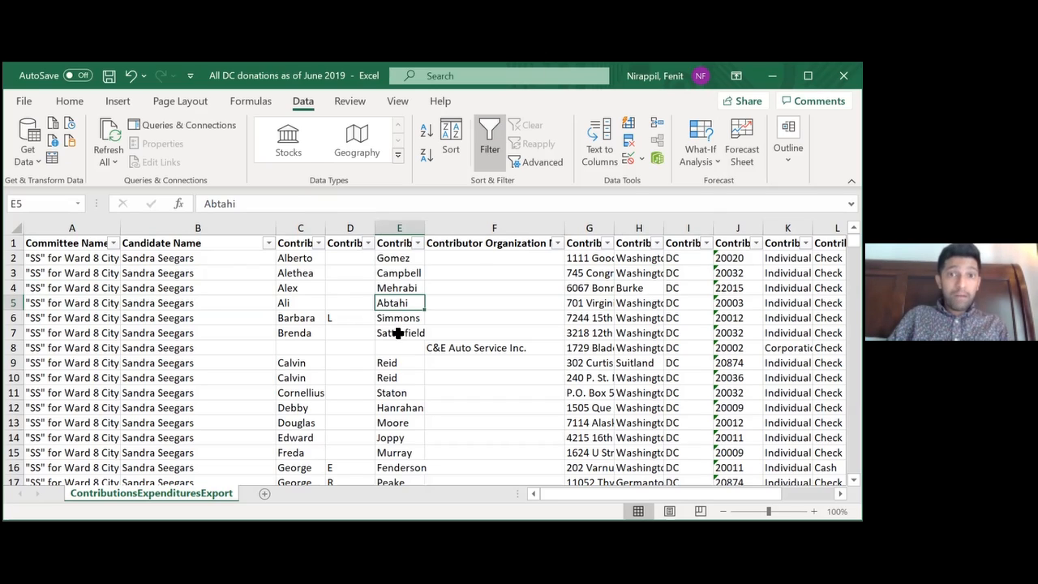
pyautogui.click(598, 304)
# Inspect the C&E Auto Service Inc. record's street, city, contributor type, payment type and organization fields
pyautogui.click(595, 348)
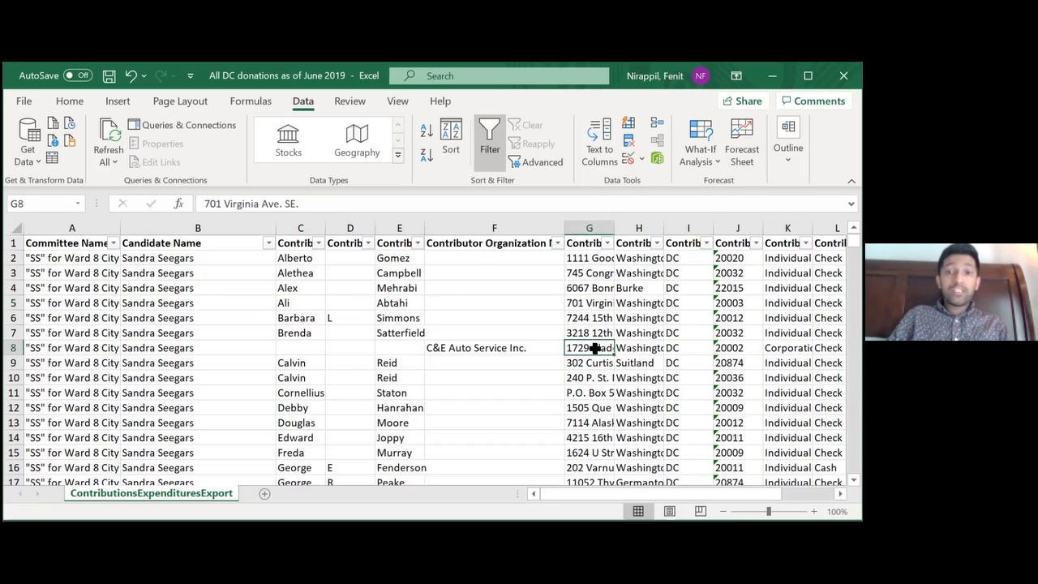
pyautogui.rightClick(576, 347)
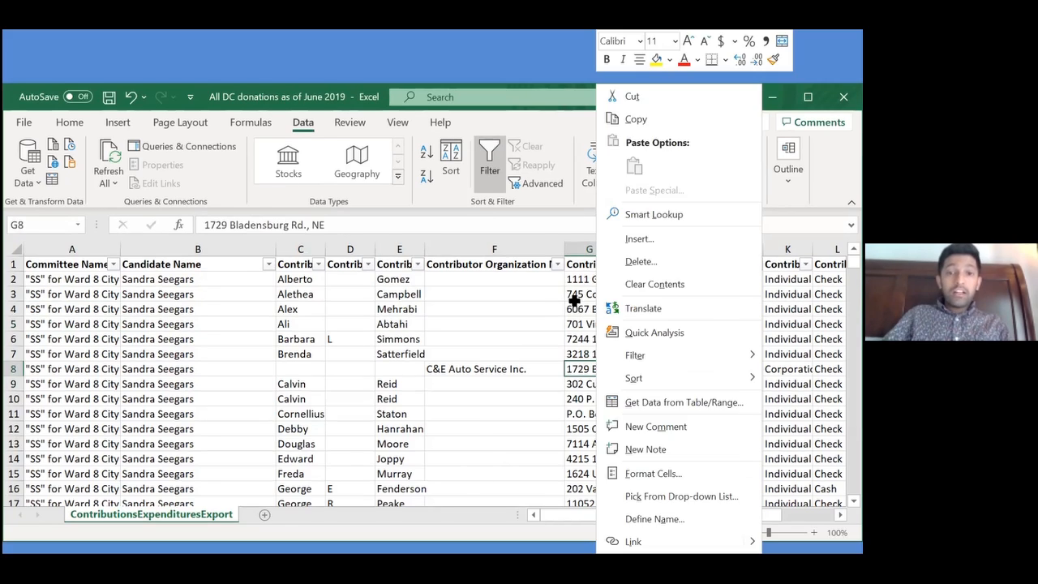
pyautogui.press('Escape')
pyautogui.press('Right')
pyautogui.press('Right')
pyautogui.press('Right')
pyautogui.press('Right')
pyautogui.press('Right')
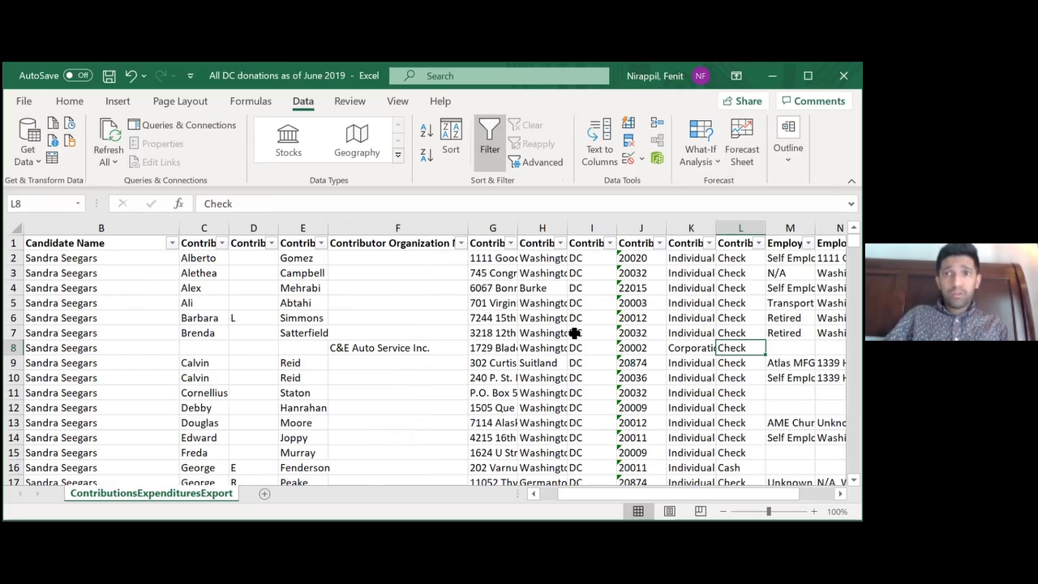
pyautogui.press('Left')
pyautogui.press('Left')
pyautogui.press('Left')
pyautogui.press('Left')
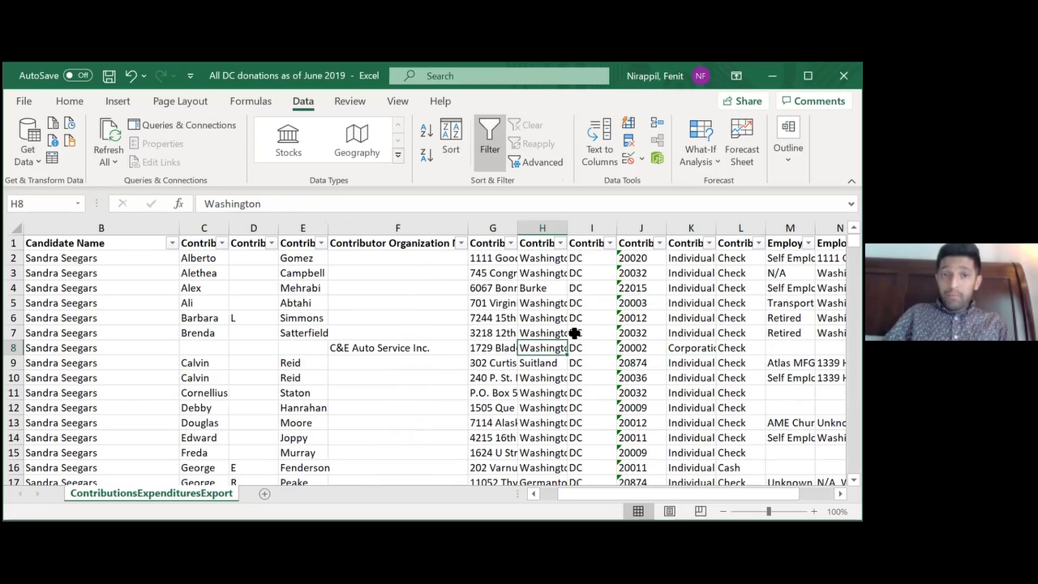
pyautogui.press('Left')
pyautogui.press('Left')
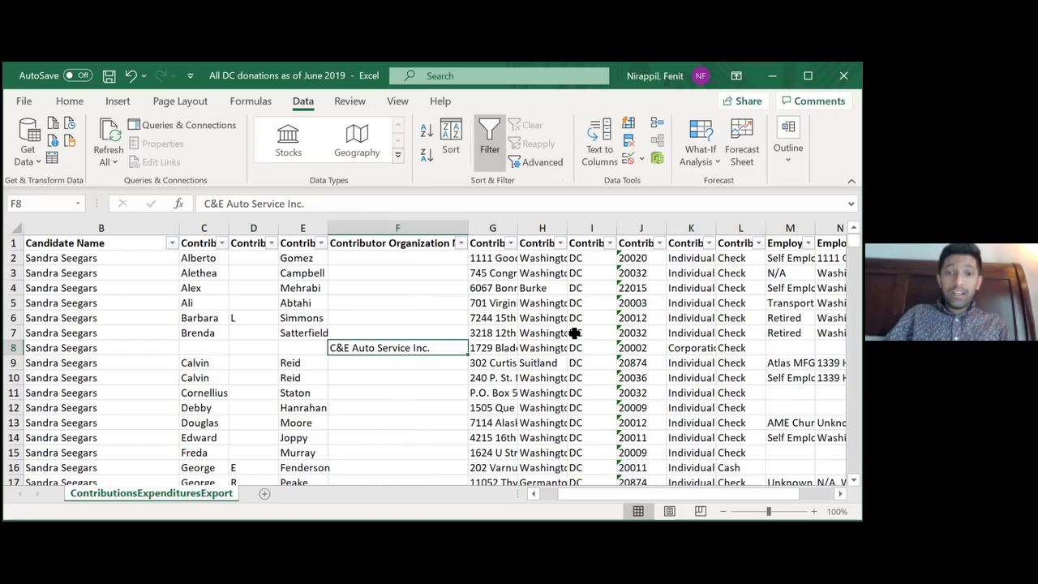